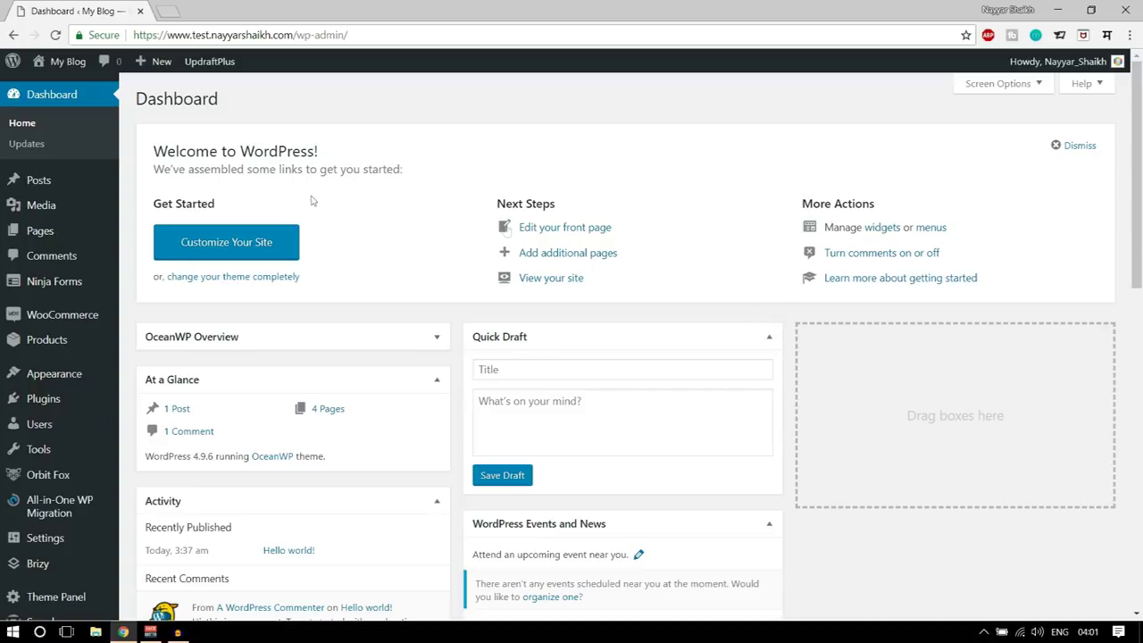
Search the WordPress plugin directory for "brizy" and check the Brizy – Page Builder plugin's status and installation figures
mouse_move(47, 400)
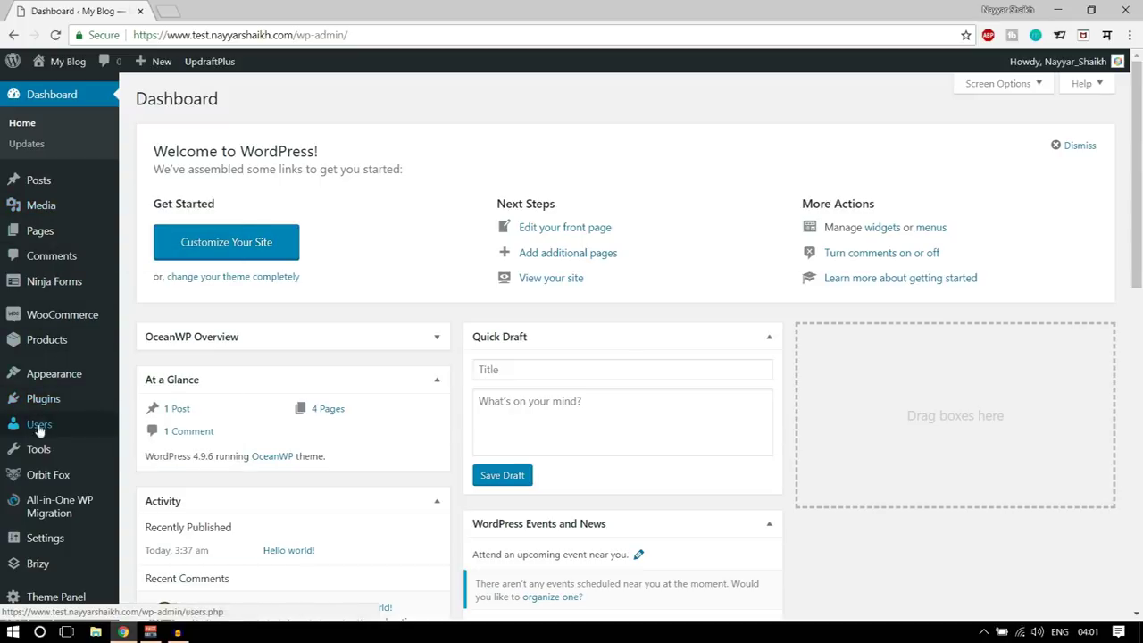
click(140, 425)
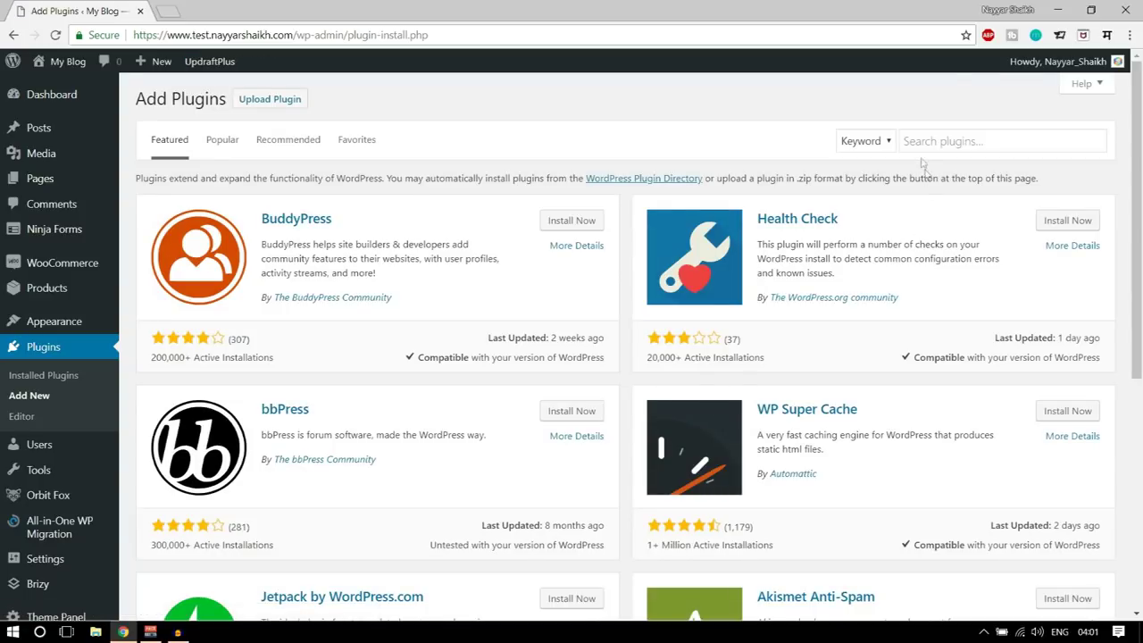
click(926, 148)
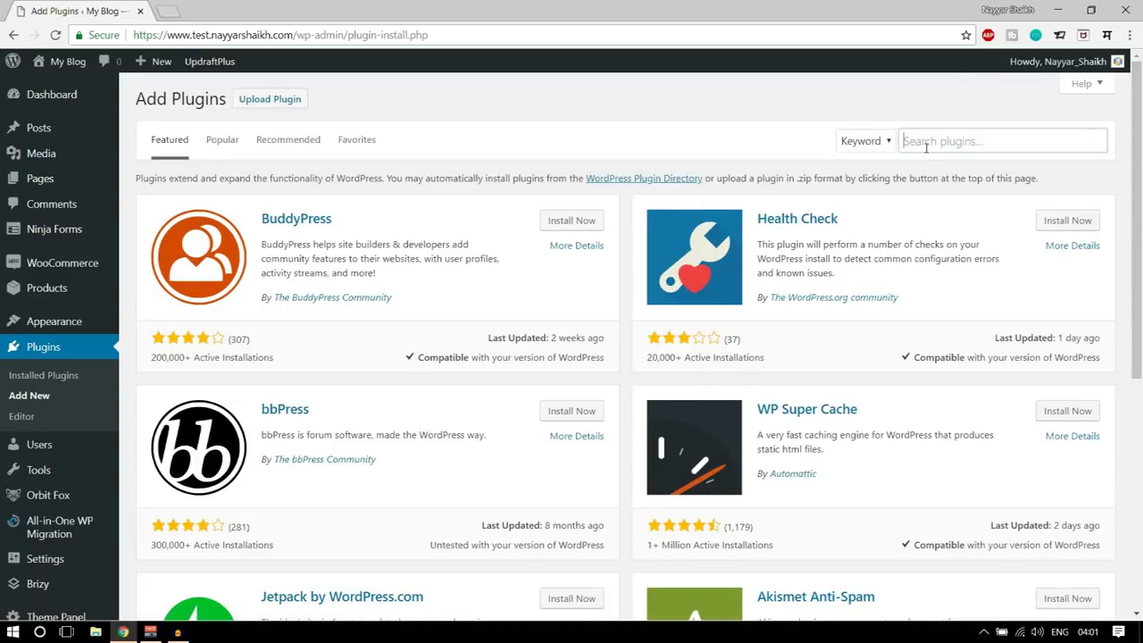
text(brizy)
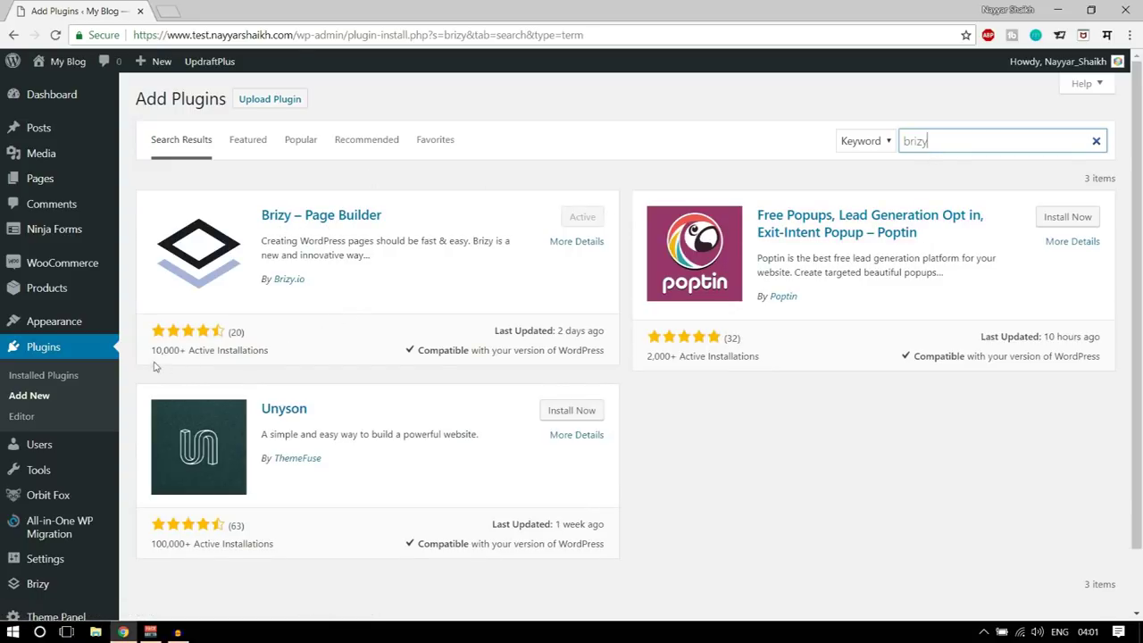
drag(151, 350, 183, 352)
click(284, 352)
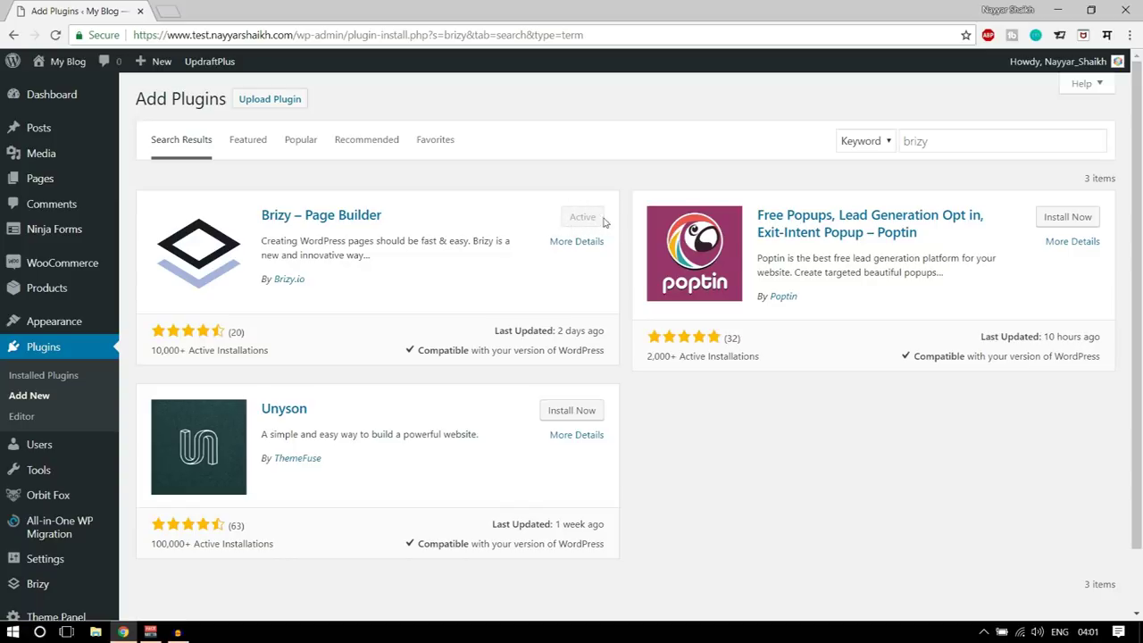
Publish a new page titled "Brizy" using the Landing Page template and open it in the Brizy editor
click(35, 180)
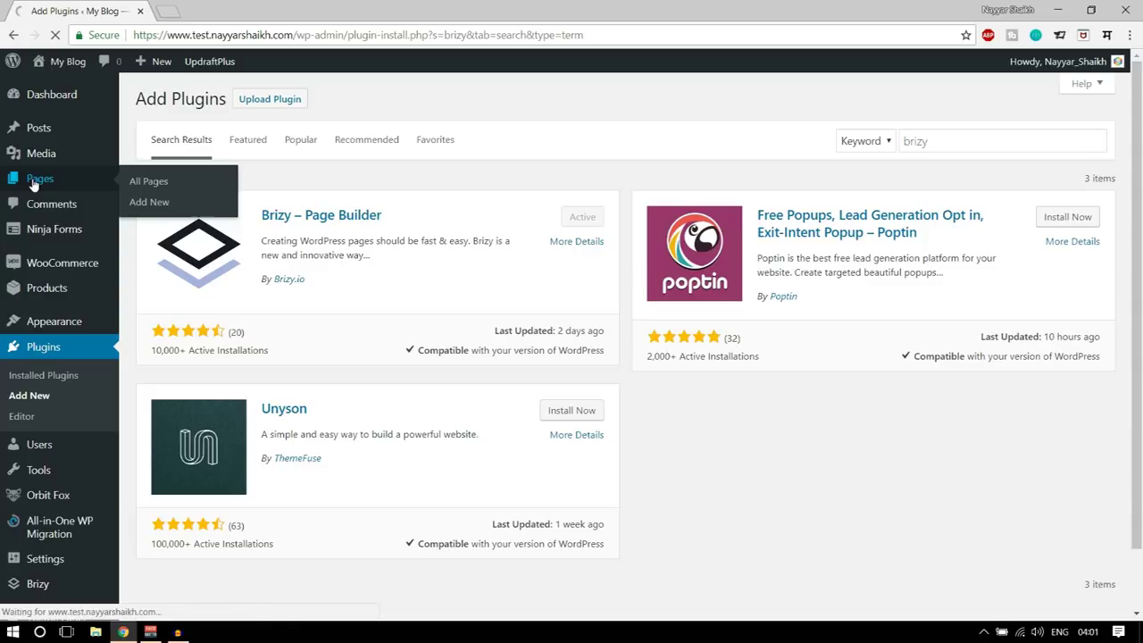
click(231, 103)
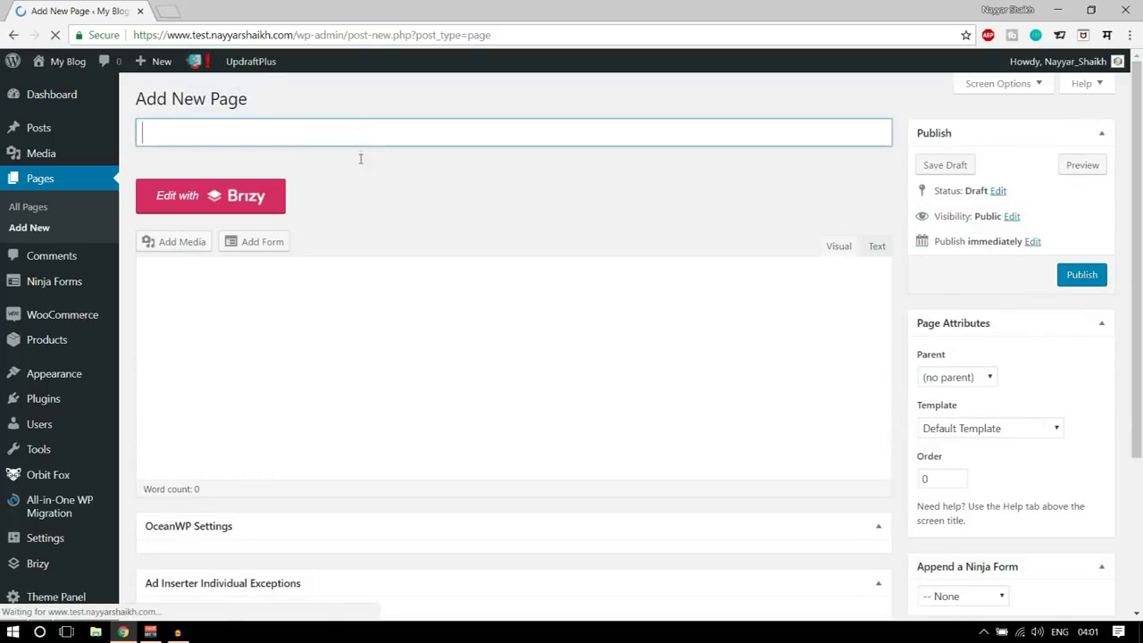
text(Brizy)
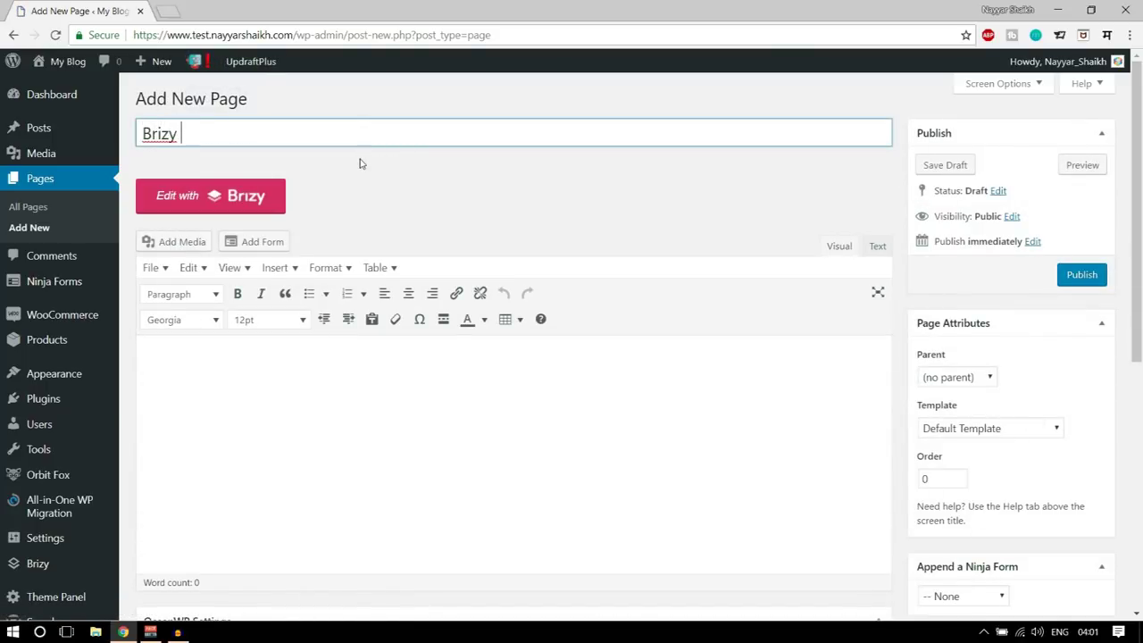
click(1003, 433)
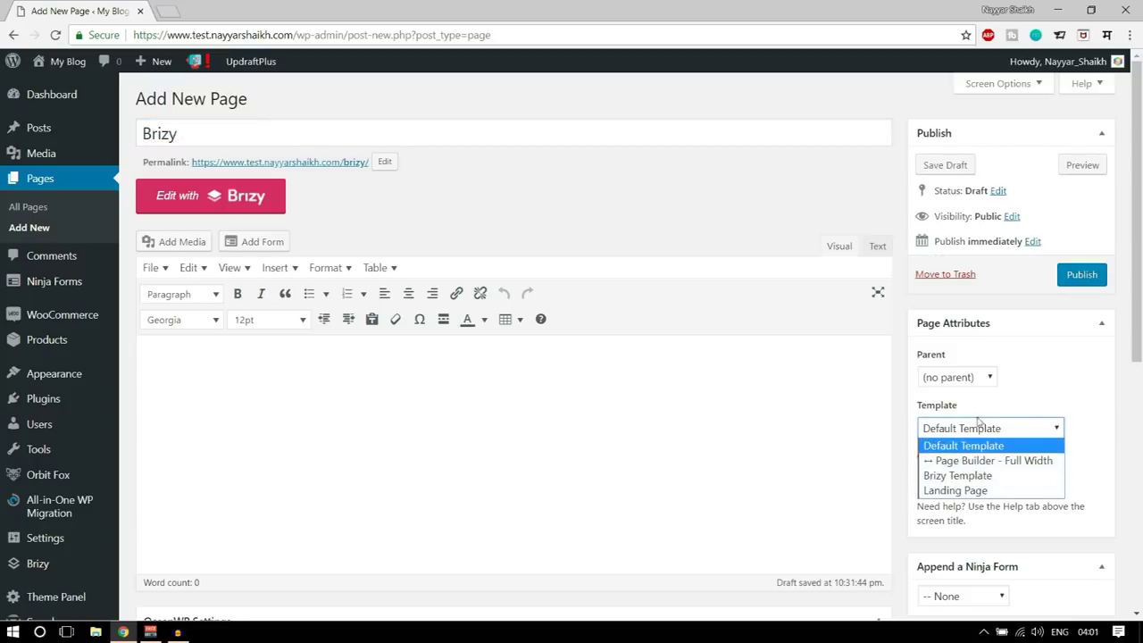
click(1000, 490)
click(1074, 281)
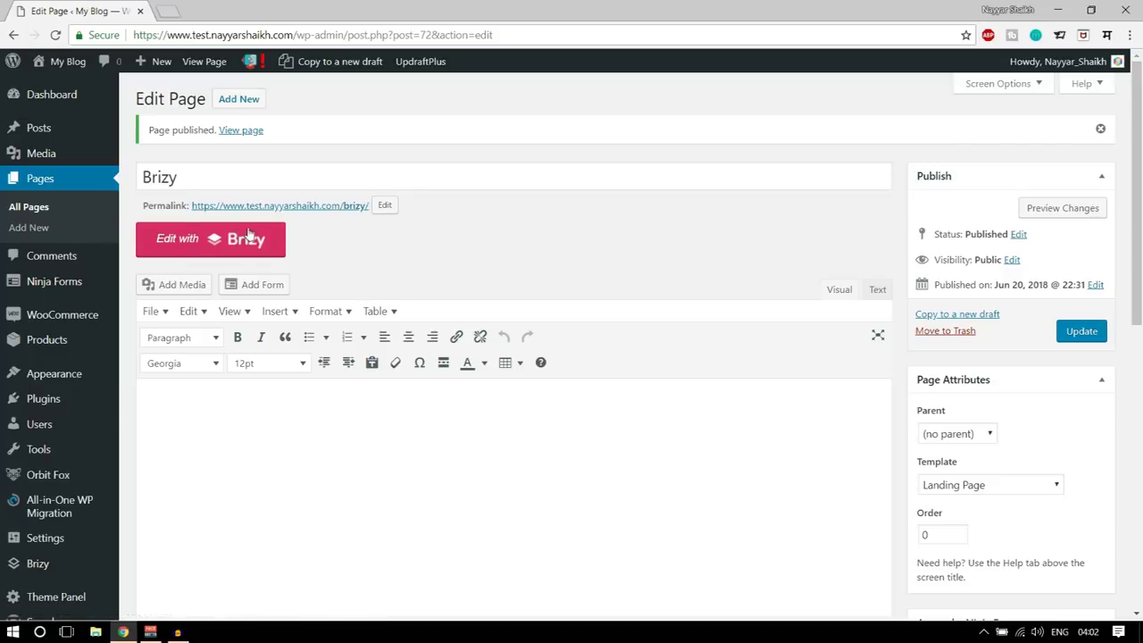
click(228, 248)
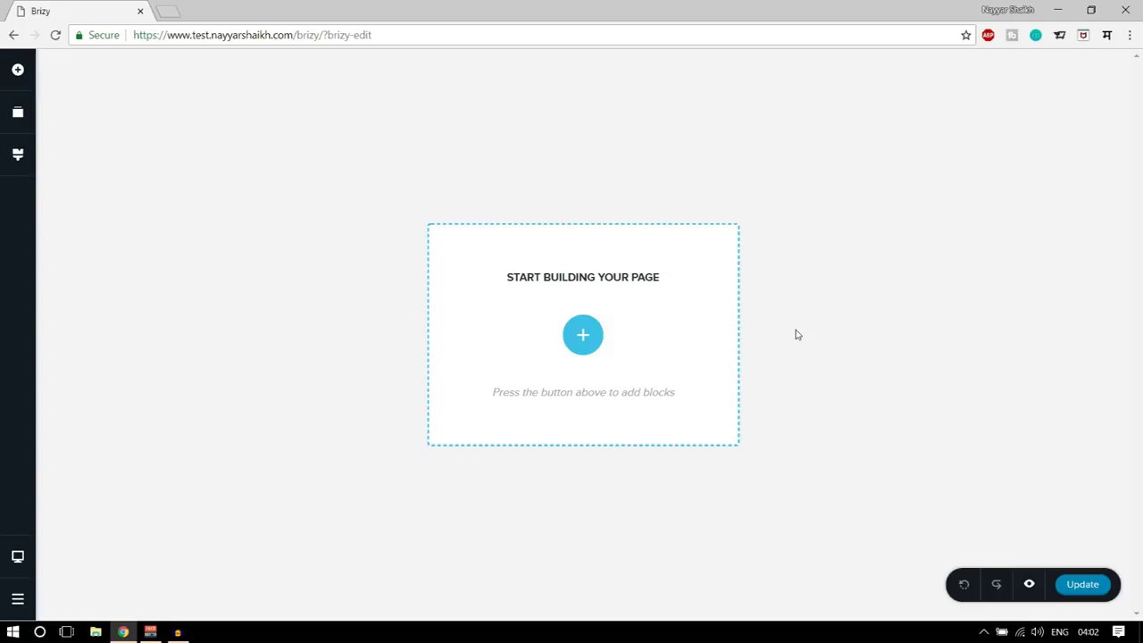
Examine the elements that can be added to the page, from Text and Button through the WordPress and WooCommerce elements
click(15, 73)
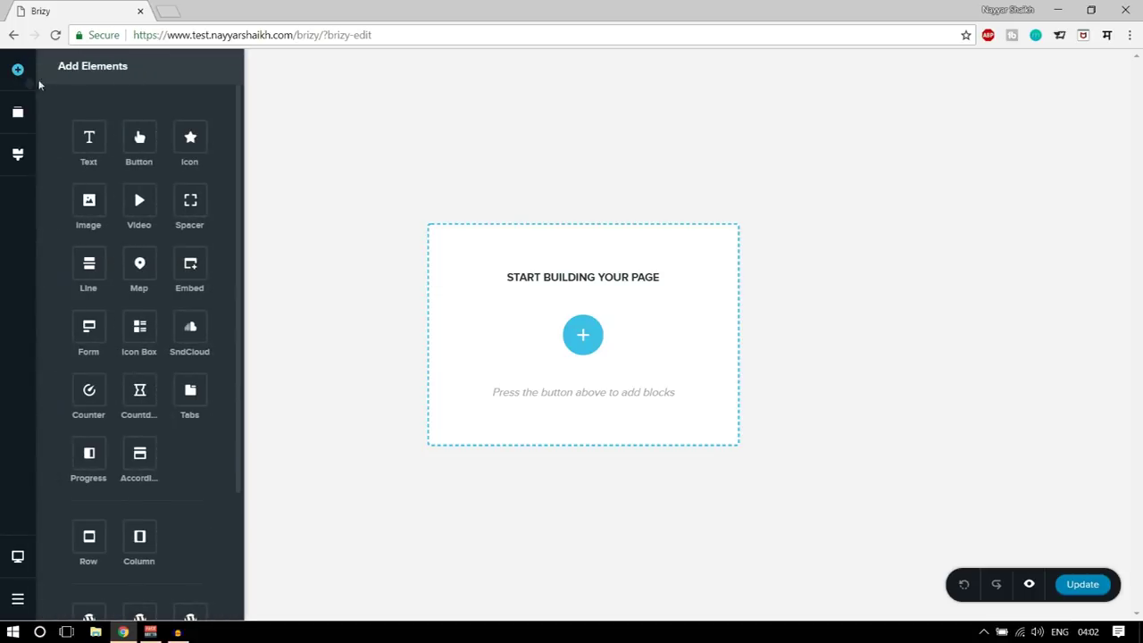
scroll(164, 265, down, 3)
scroll(193, 362, up, 3)
scroll(184, 324, down, 3)
scroll(179, 312, up, 3)
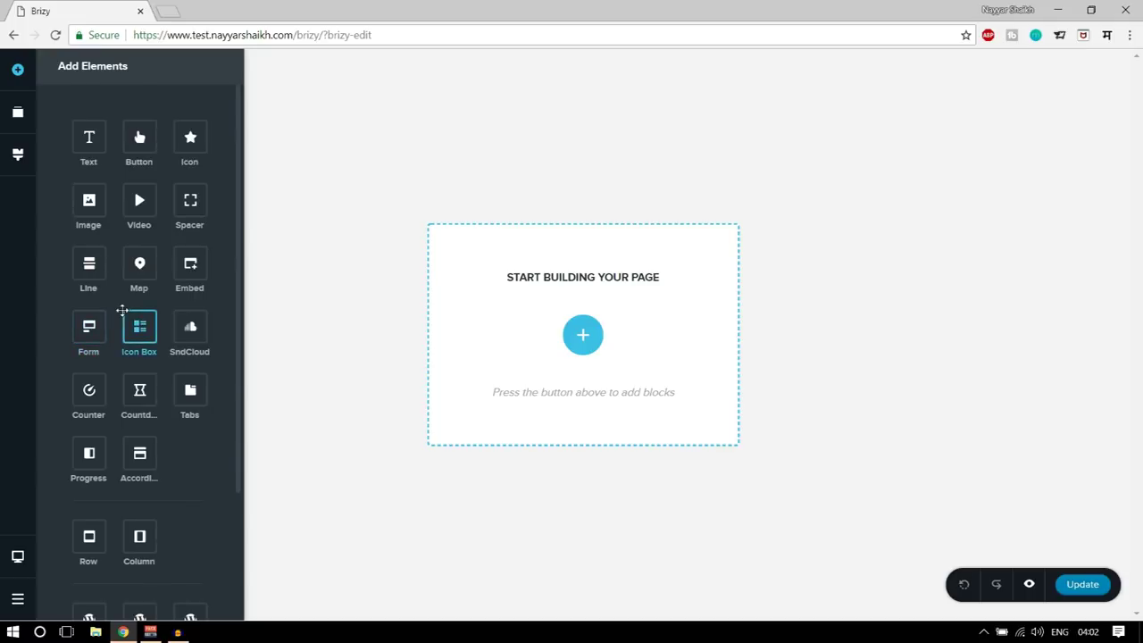
scroll(141, 375, down, 2)
scroll(170, 443, up, 2)
scroll(170, 444, down, 2)
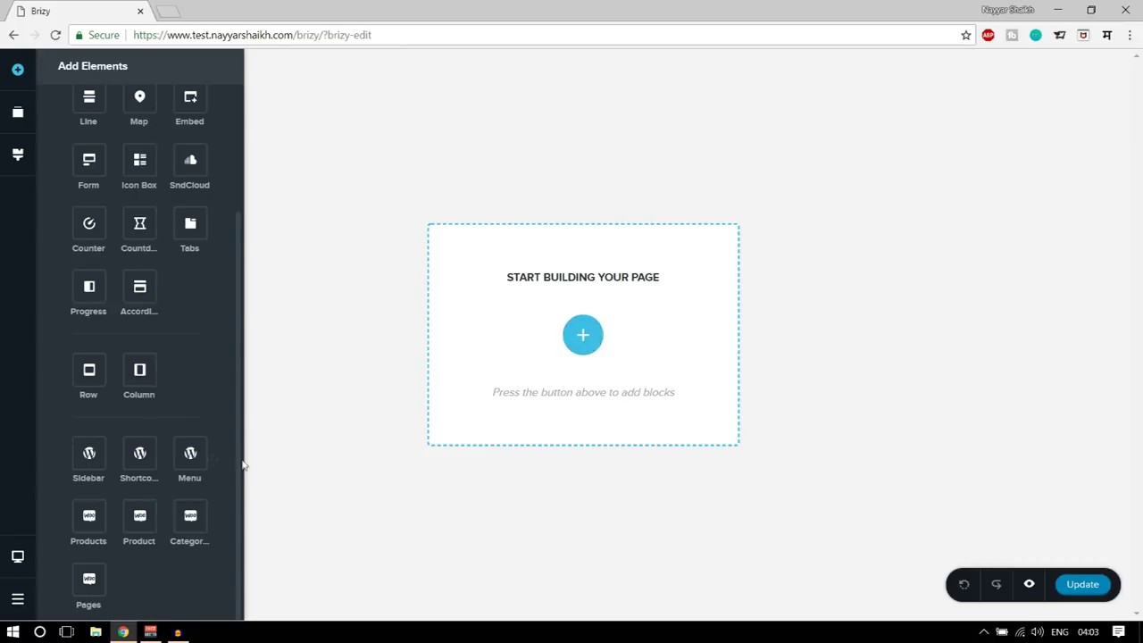
scroll(213, 475, up, 3)
scroll(212, 470, down, 3)
scroll(171, 290, up, 3)
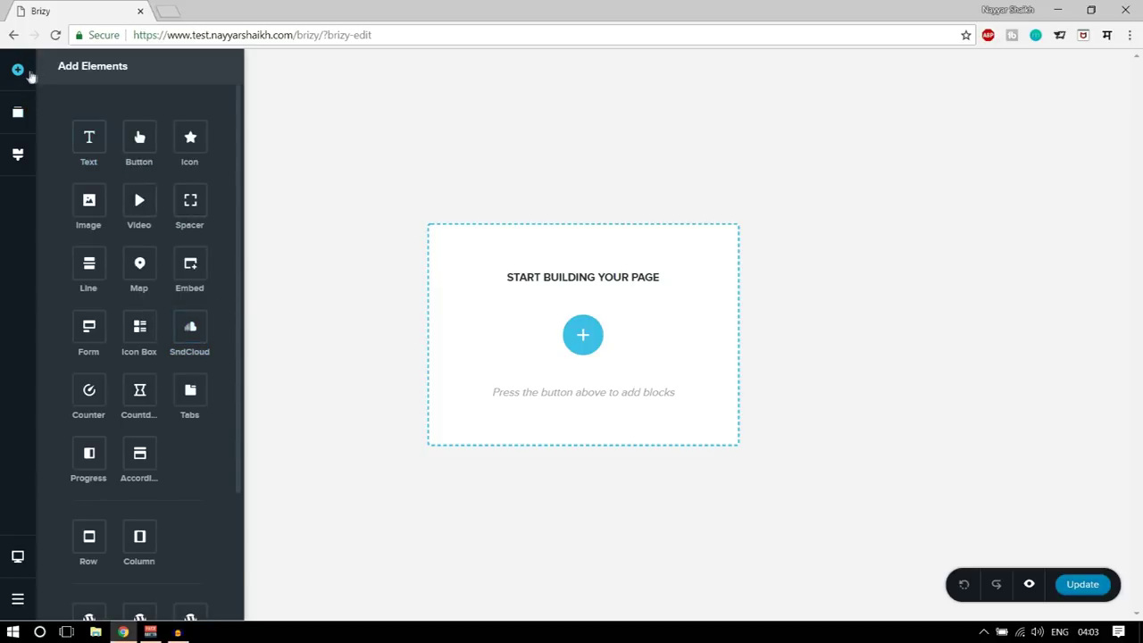
Look at the area for reordering the page's blocks
click(20, 116)
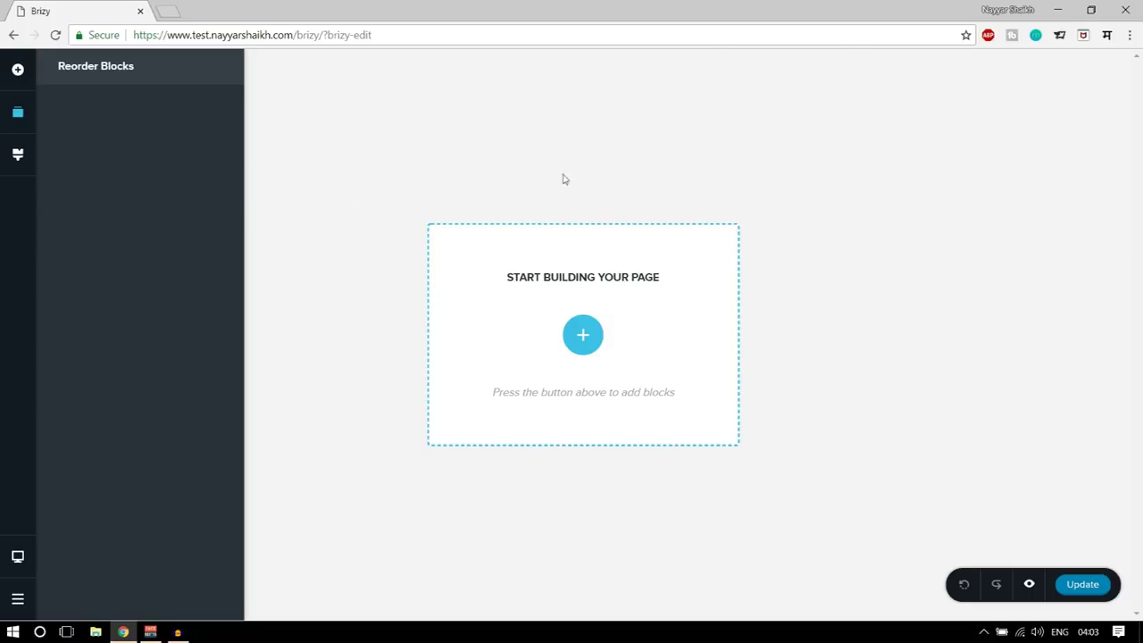
click(523, 138)
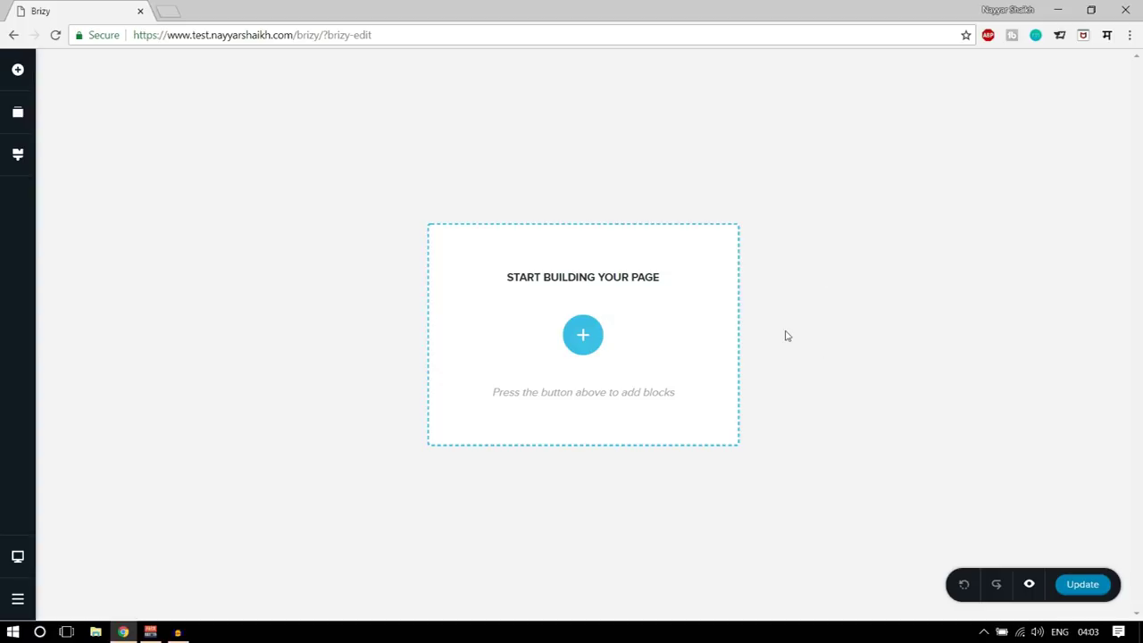
click(26, 115)
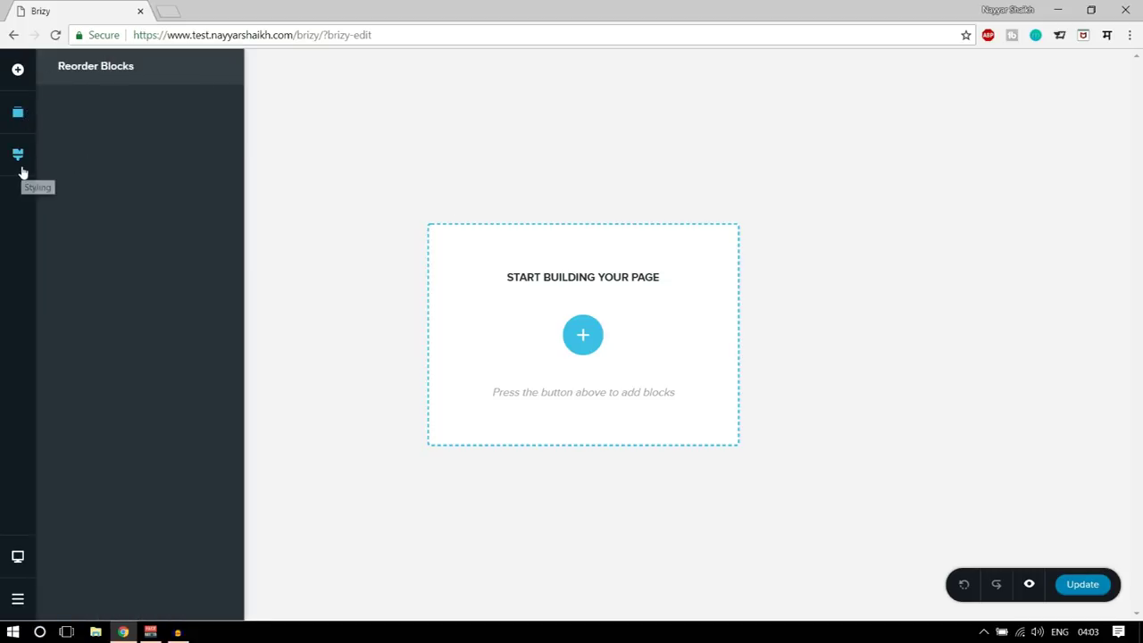
Review the global styling options, including the color palette, Google Font field and the list of text styles
click(18, 165)
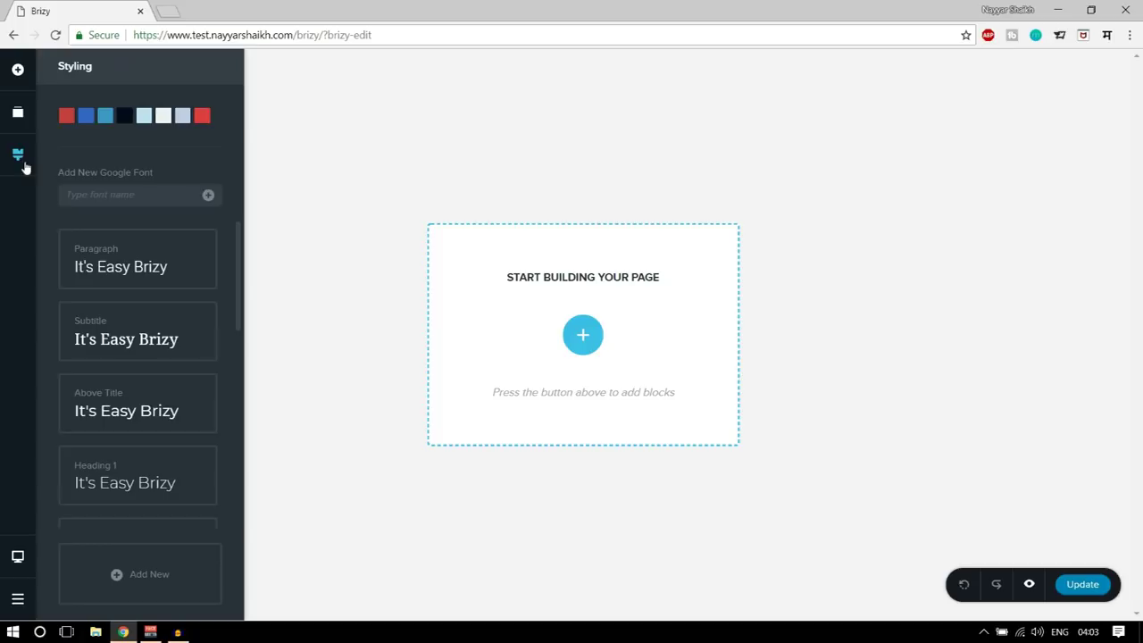
scroll(197, 312, down, 3)
scroll(200, 330, up, 3)
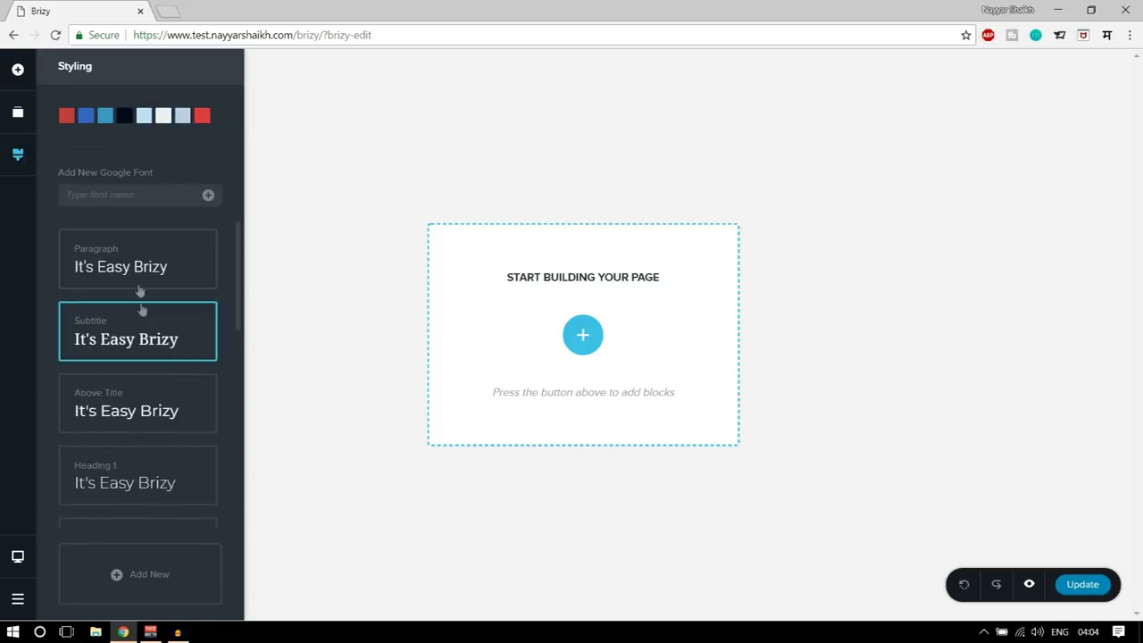
scroll(168, 407, down, 6)
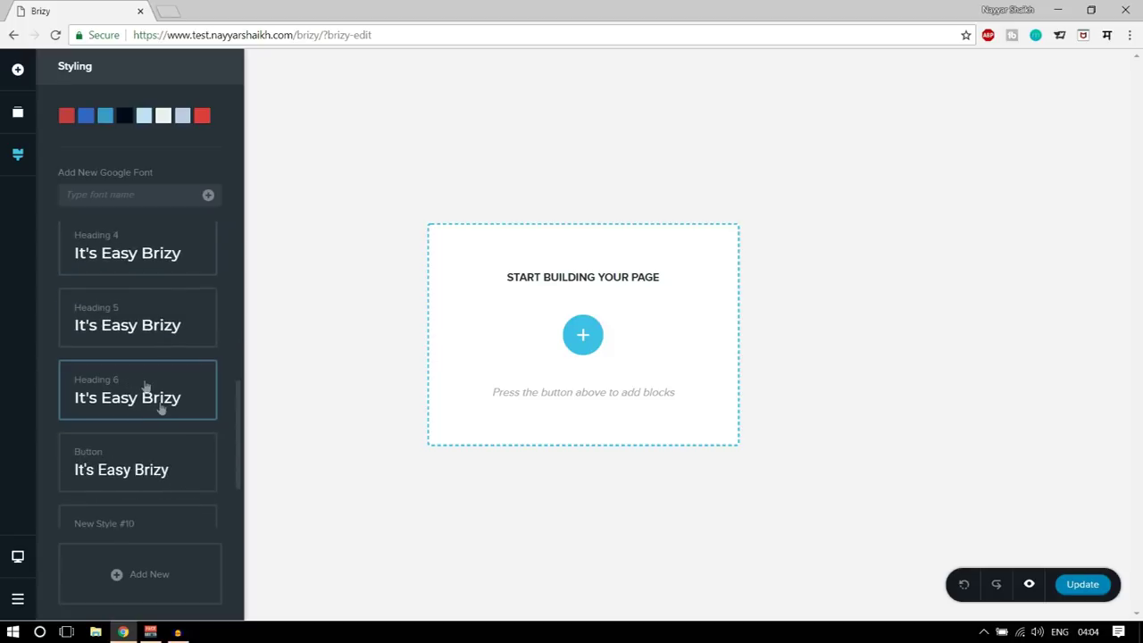
scroll(174, 424, up, 5)
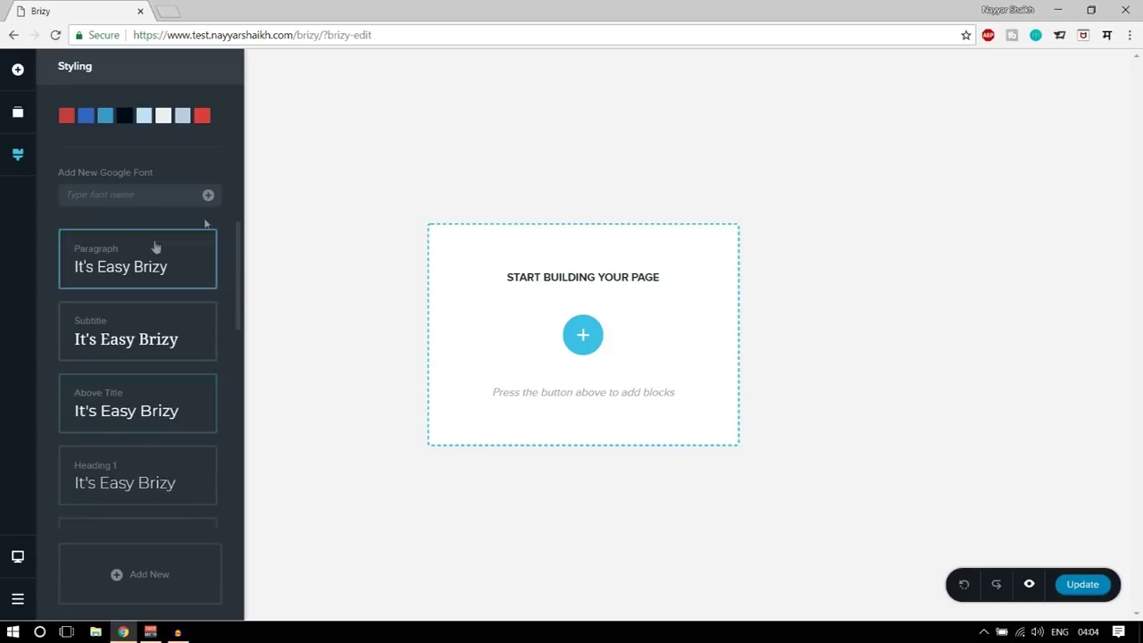
scroll(214, 270, up, 4)
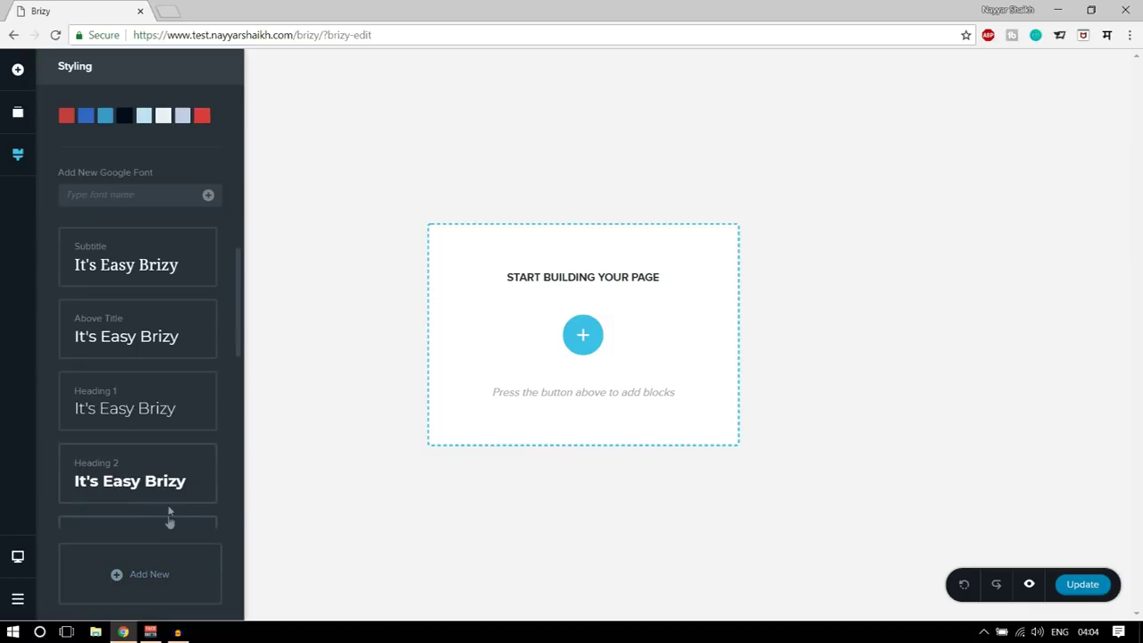
Preview the empty page in Mobile view and return to Desktop view
click(18, 557)
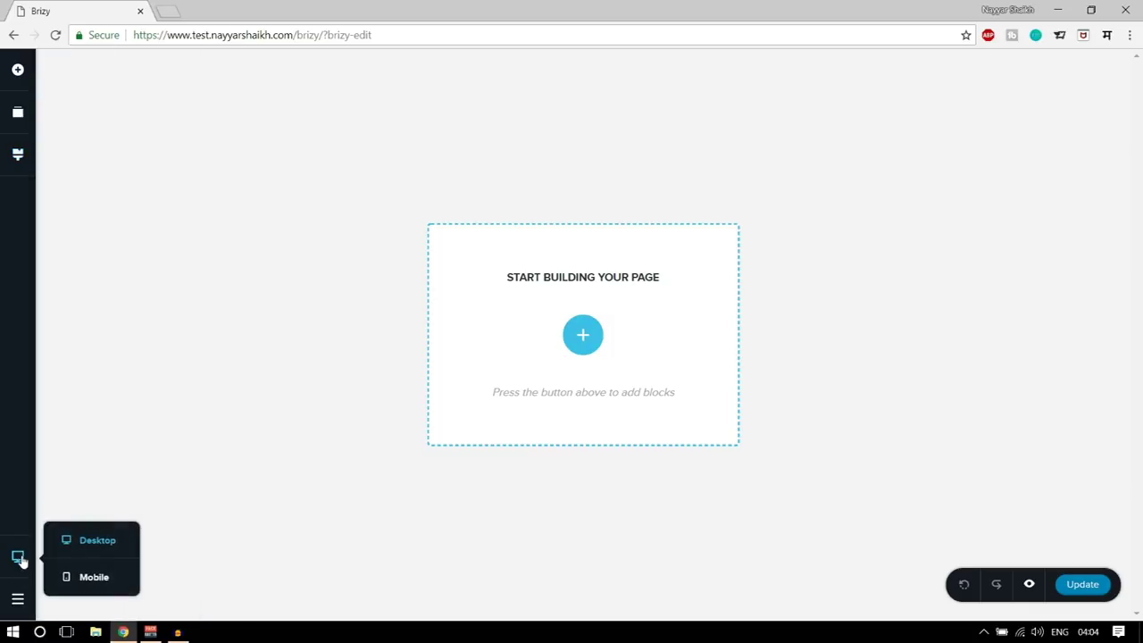
click(103, 583)
click(100, 543)
Check the page template choices in the editor's settings and update the page
click(17, 605)
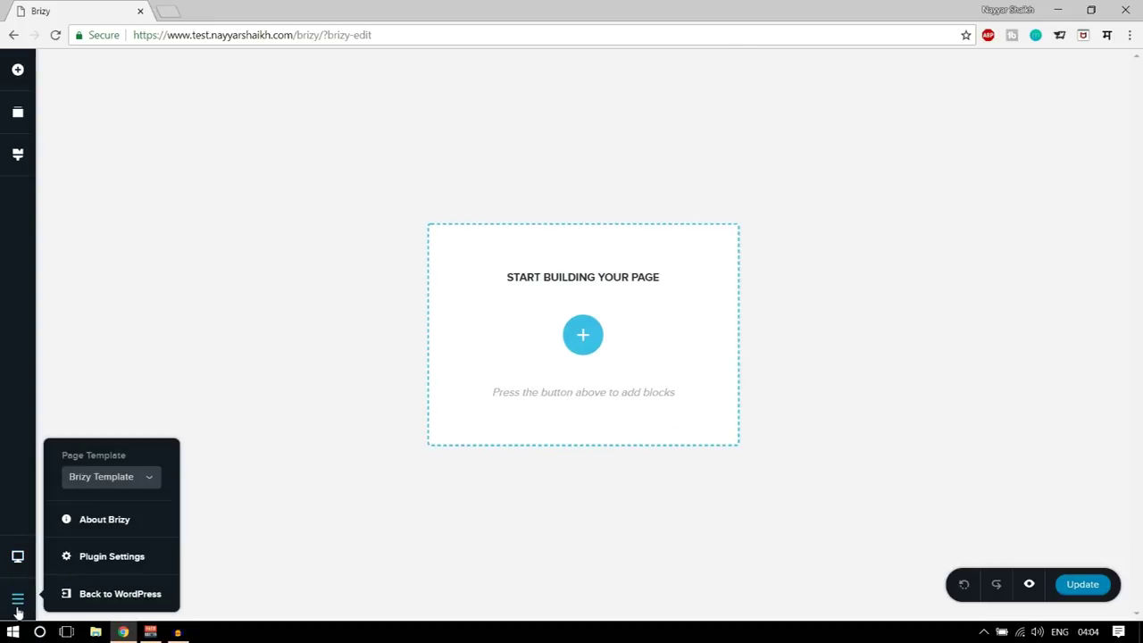
click(130, 480)
click(146, 482)
click(1082, 585)
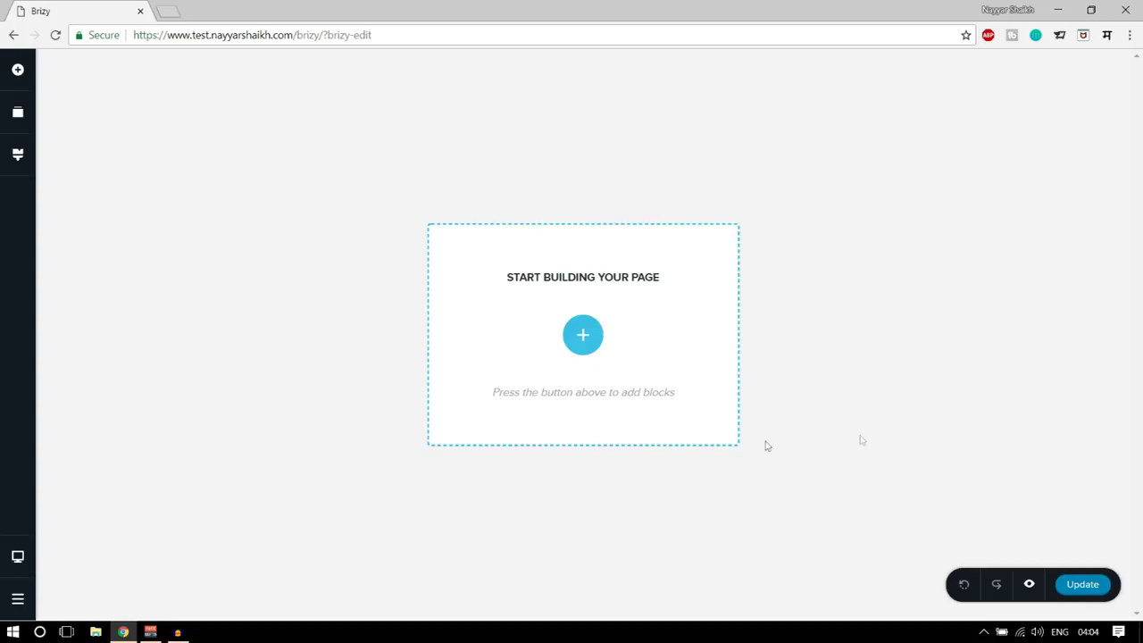
Open the block library from the empty page and browse the light blocks across all categories
click(585, 335)
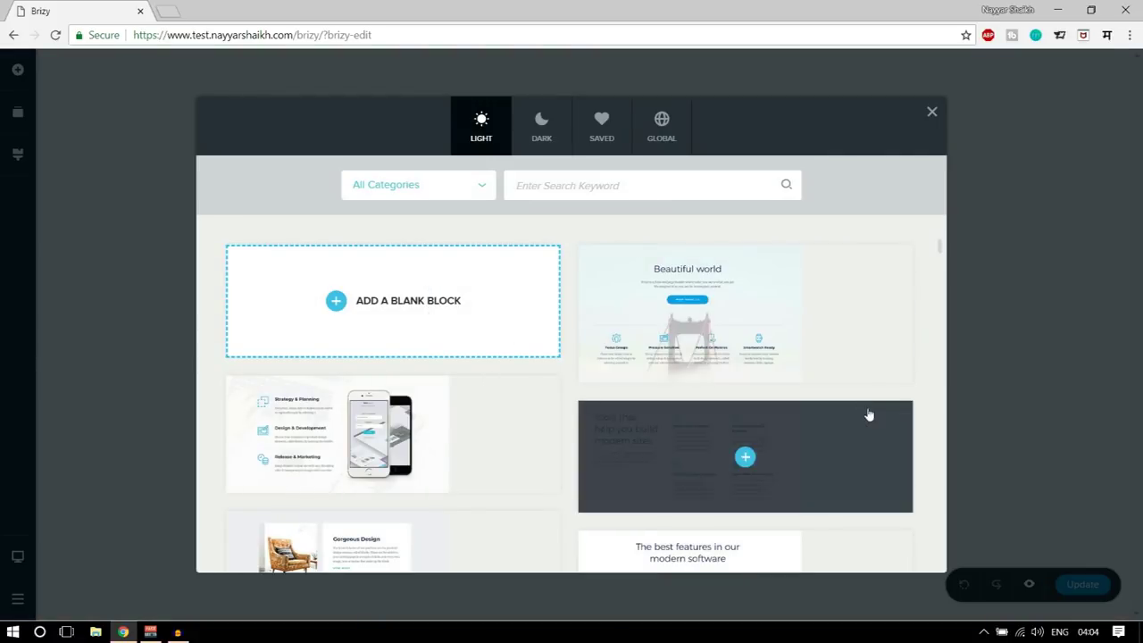
scroll(794, 378, down, 5)
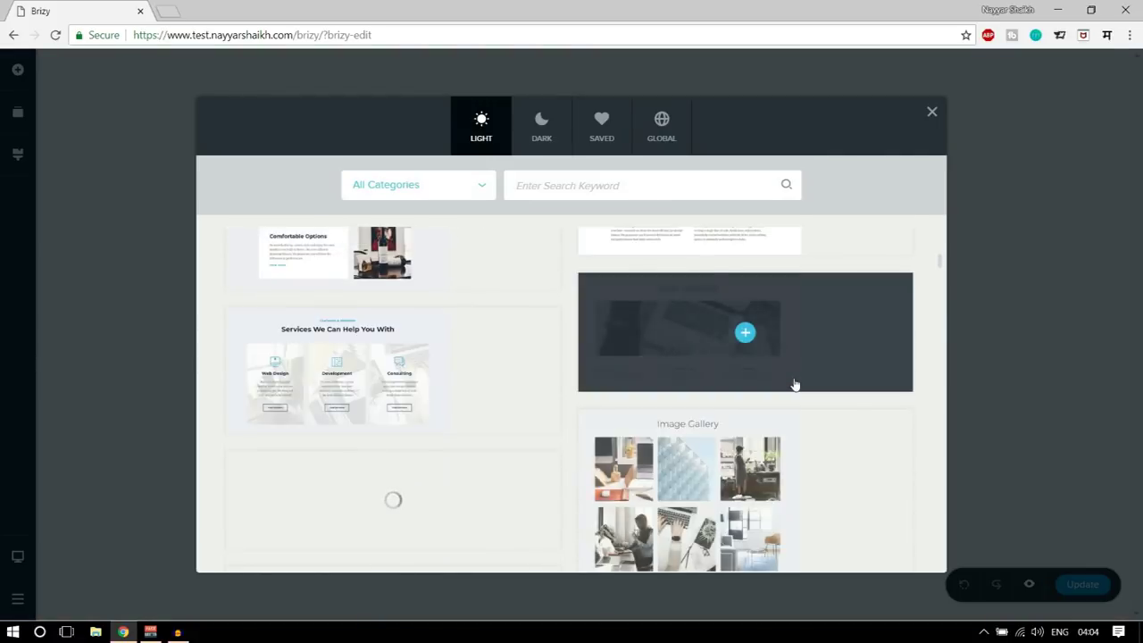
scroll(794, 382, up, 6)
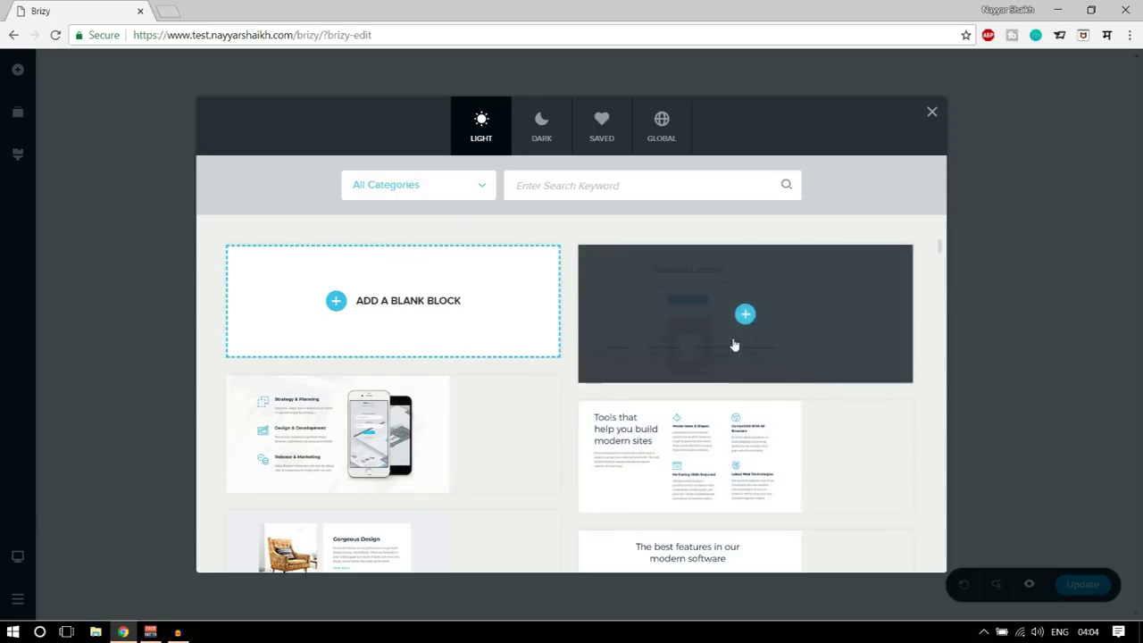
scroll(745, 340, down, 5)
scroll(745, 388, up, 5)
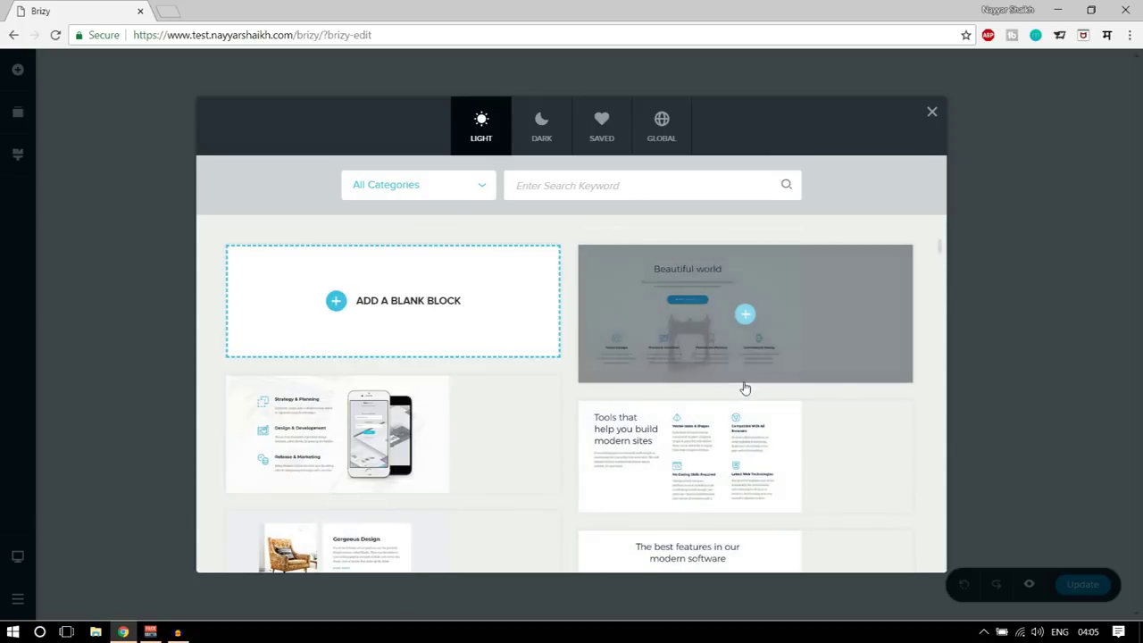
Filter the block library to the Header category and compare the light and dark versions of the header blocks
click(403, 191)
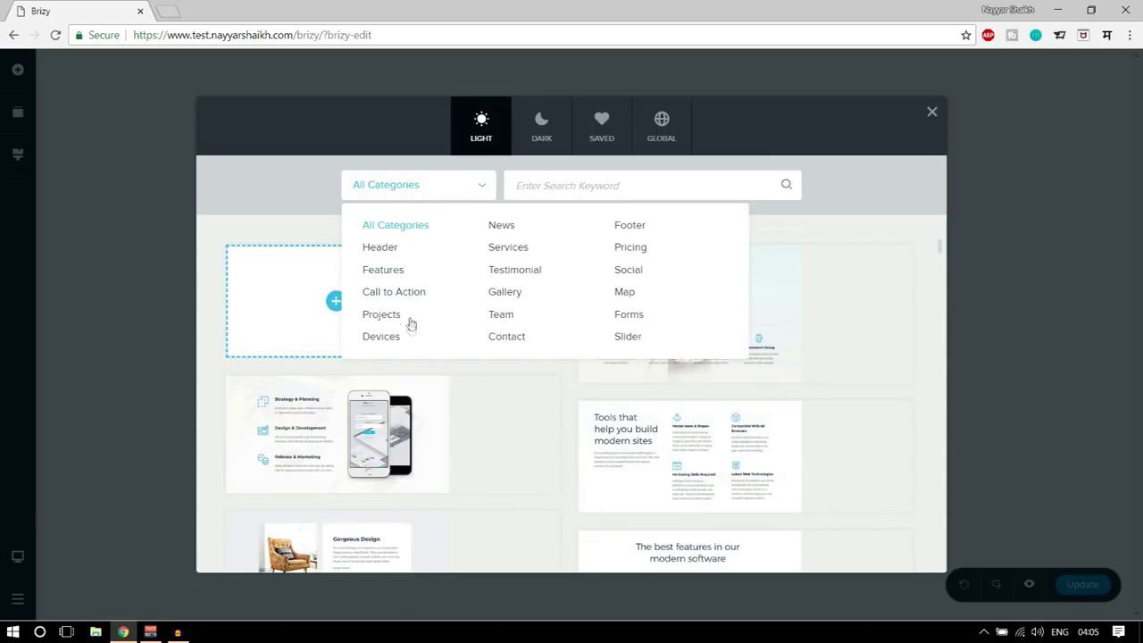
click(398, 252)
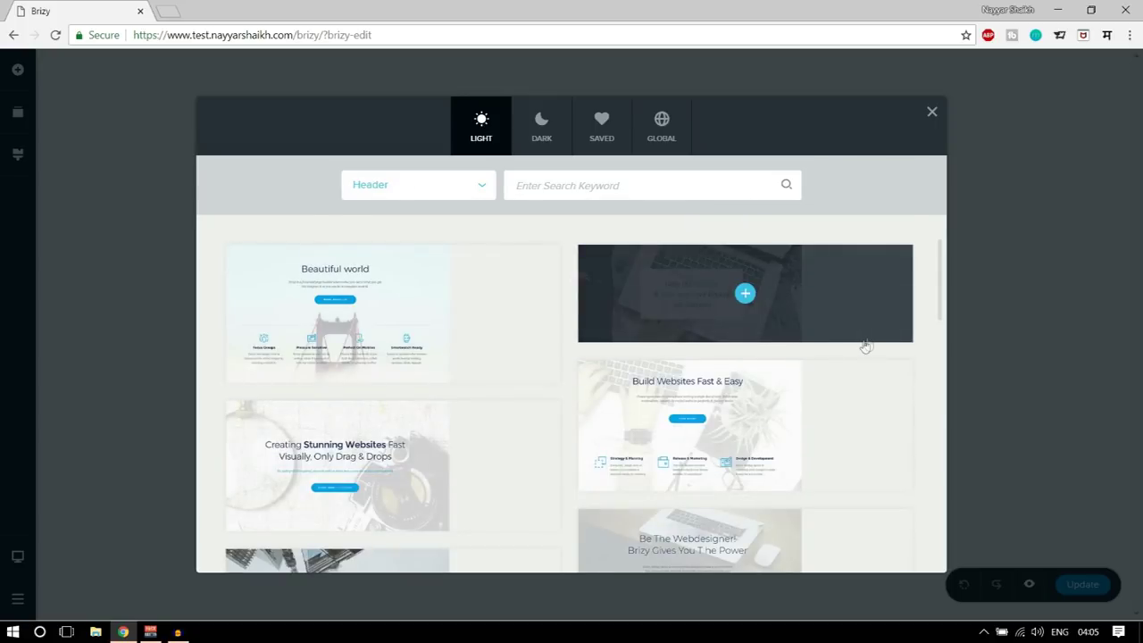
scroll(866, 343, down, 5)
scroll(866, 343, up, 10)
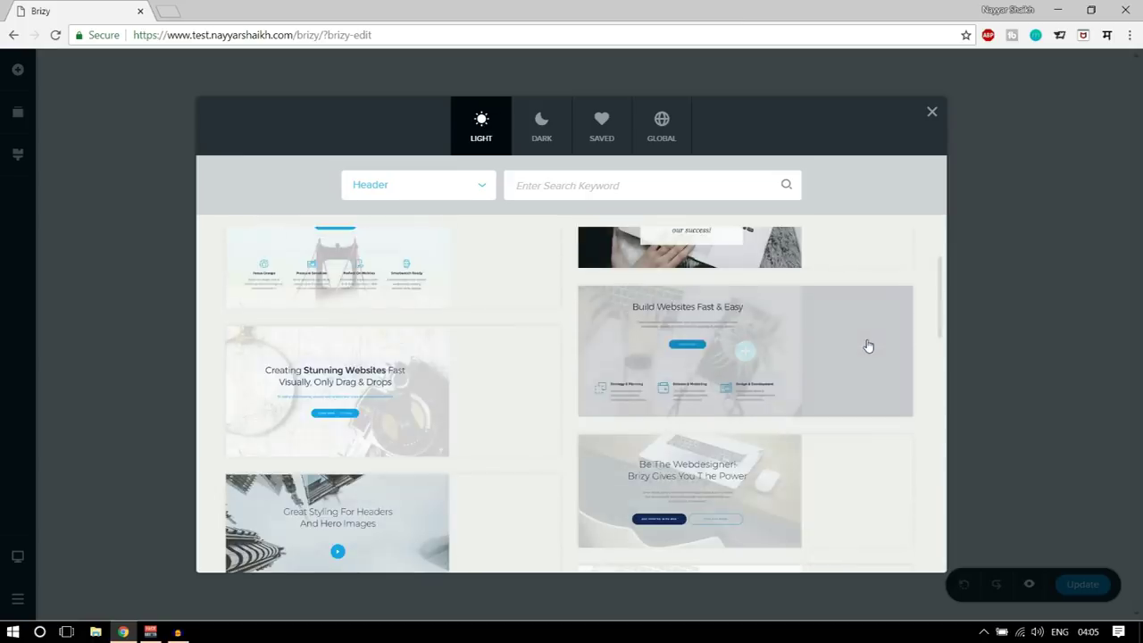
scroll(533, 421, down, 3)
scroll(553, 342, up, 3)
click(536, 134)
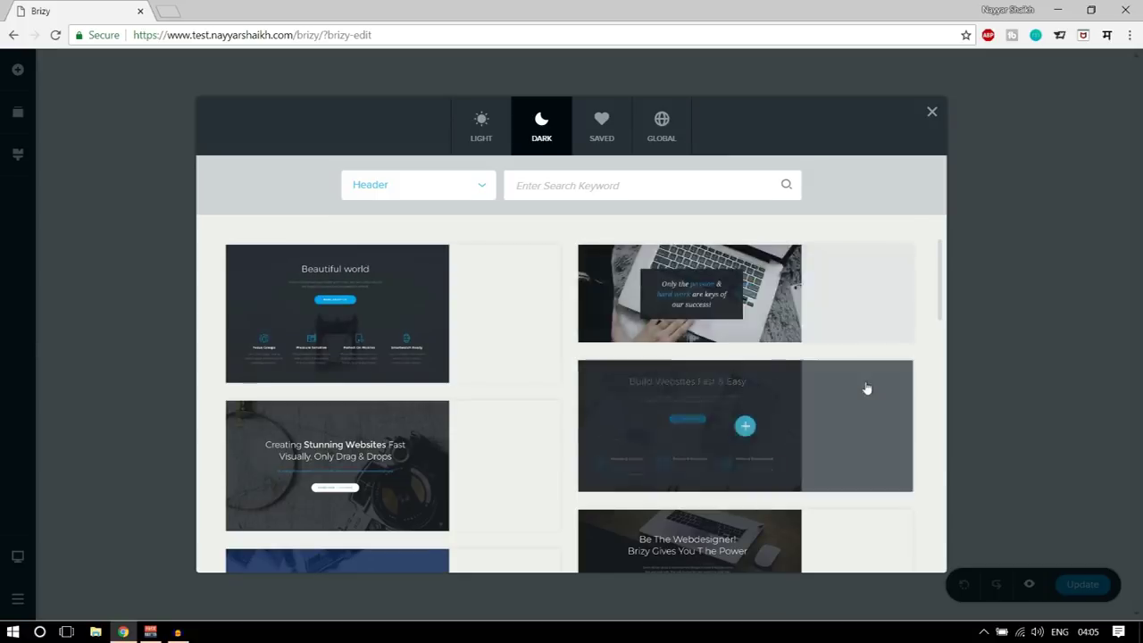
click(488, 132)
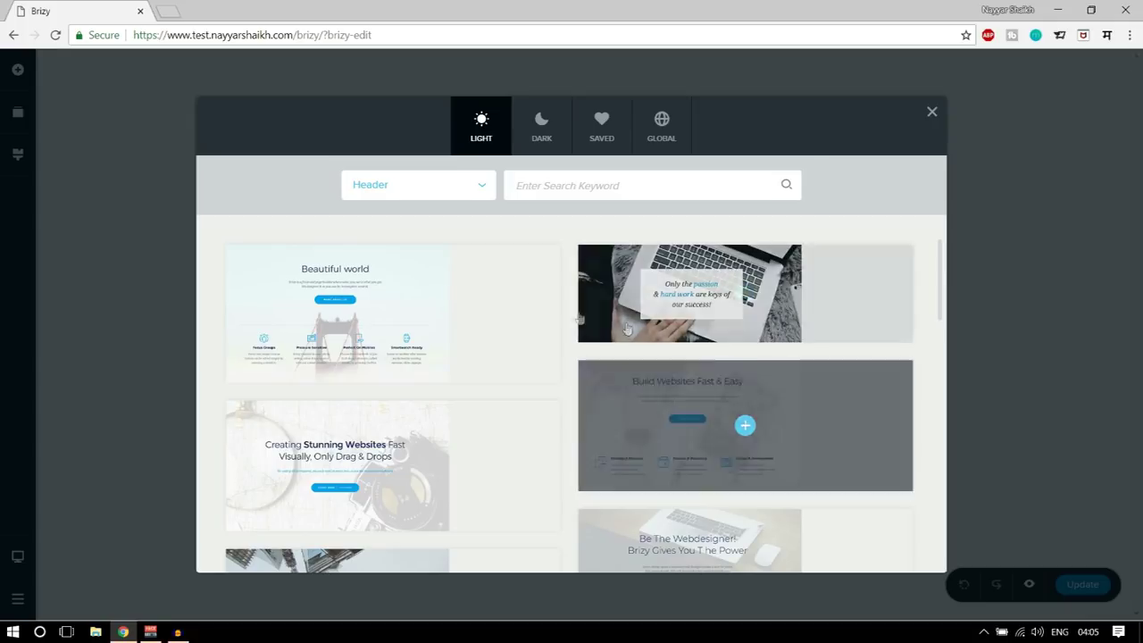
Look through the light and dark header blocks in the block library to find a suitable design
scroll(493, 437, down, 2)
scroll(494, 443, up, 2)
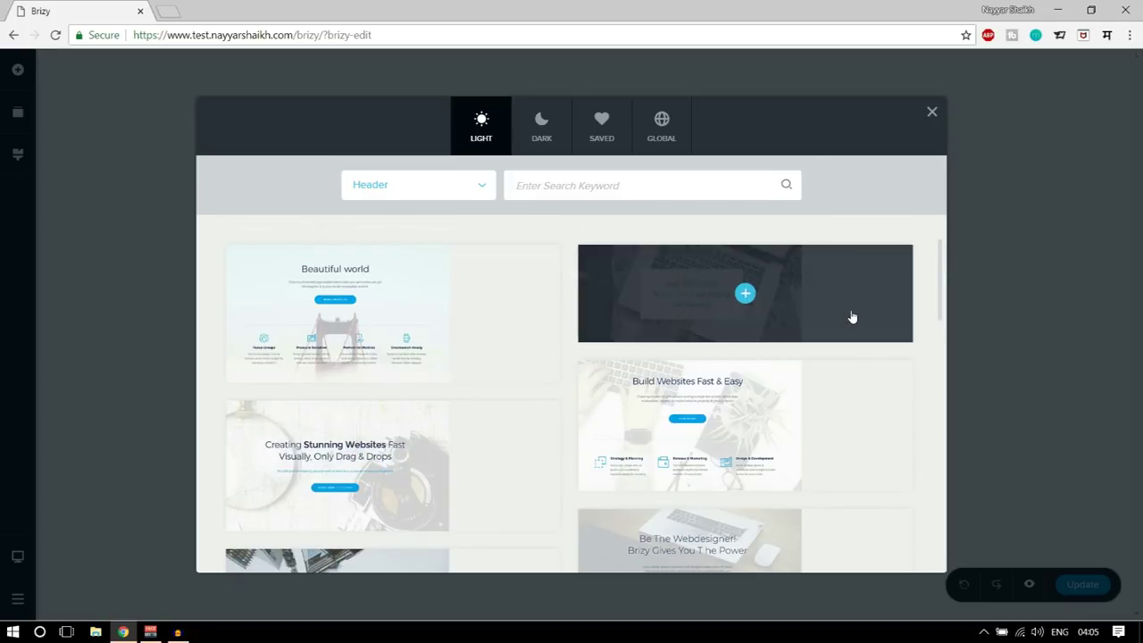
mouse_move(883, 332)
scroll(759, 357, down, 5)
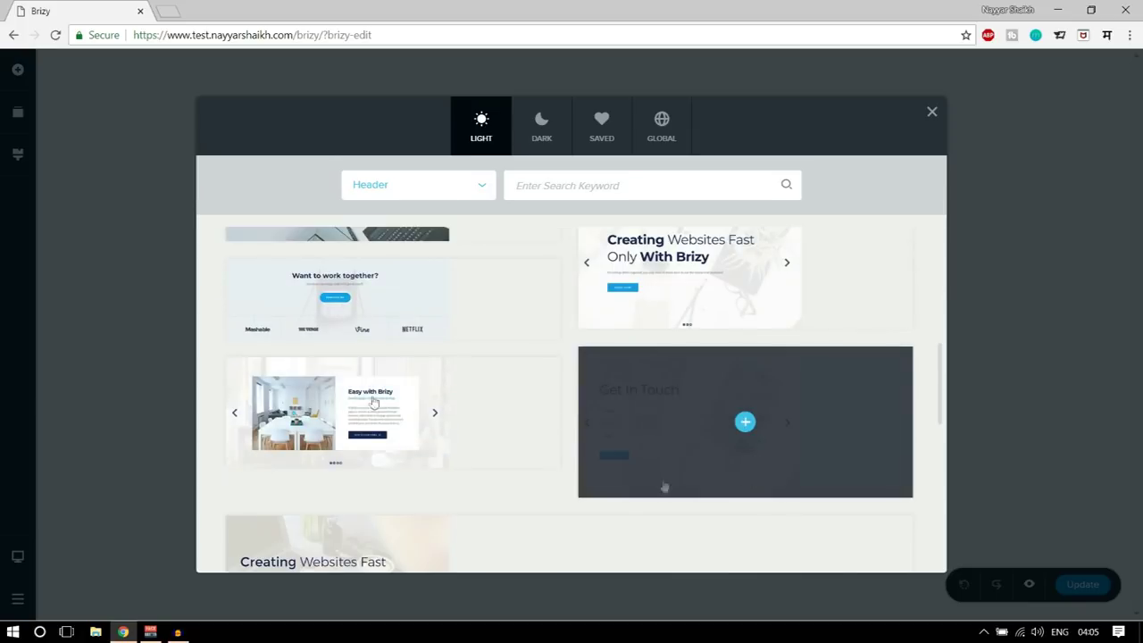
scroll(652, 464, up, 5)
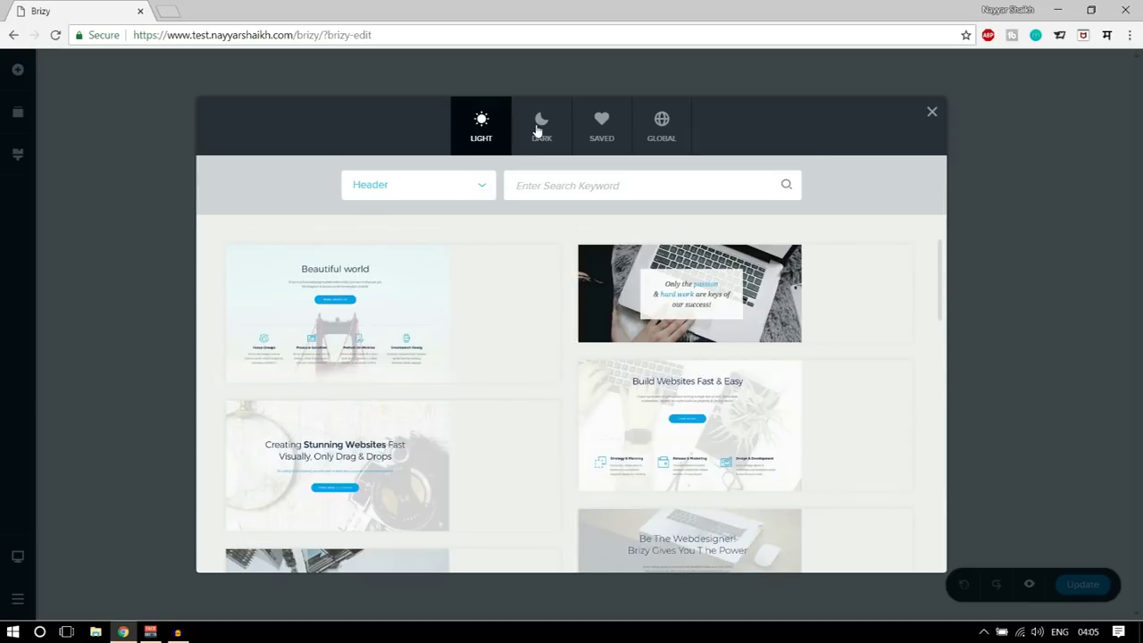
click(539, 129)
scroll(875, 428, down, 3)
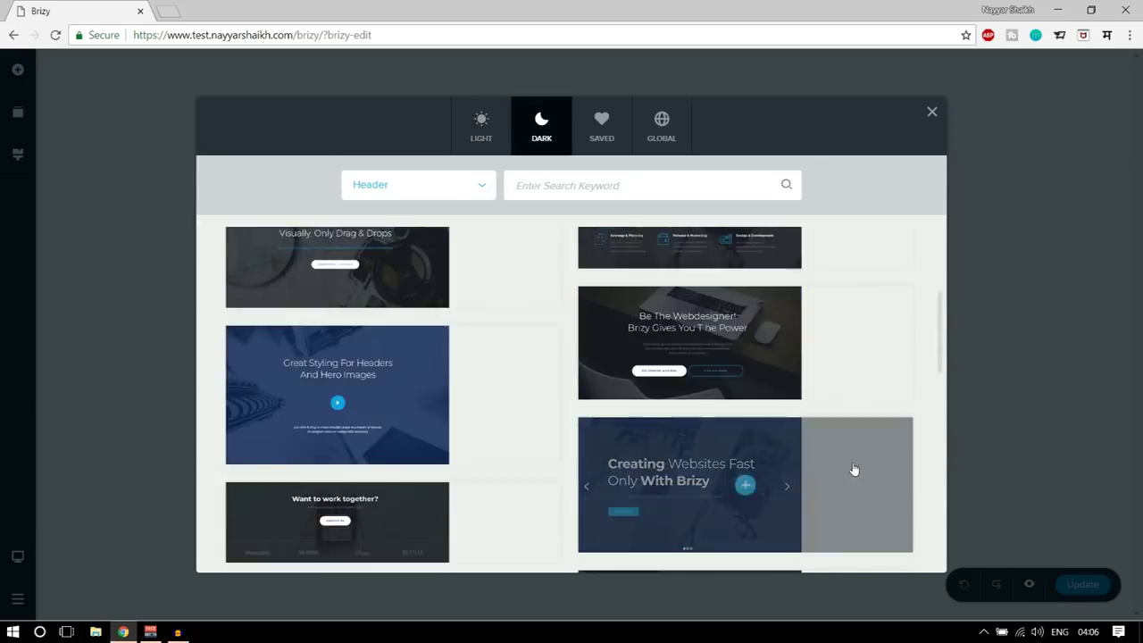
scroll(854, 469, up, 3)
Add the light header block "Great Styling For Headers And Hero Images" to the page
click(472, 143)
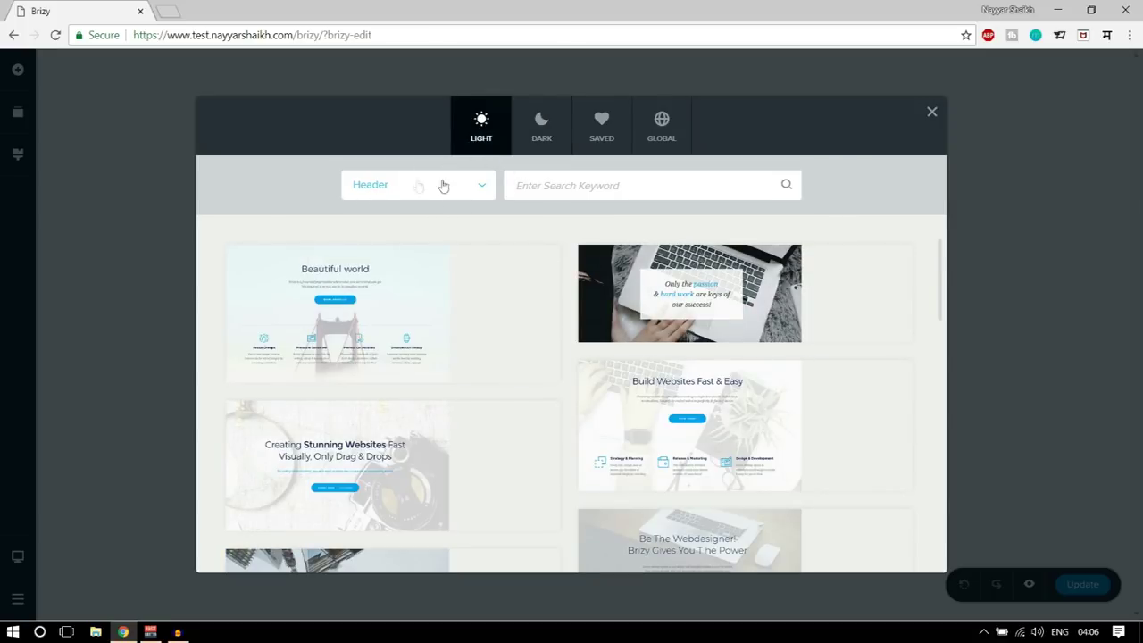
scroll(821, 416, down, 3)
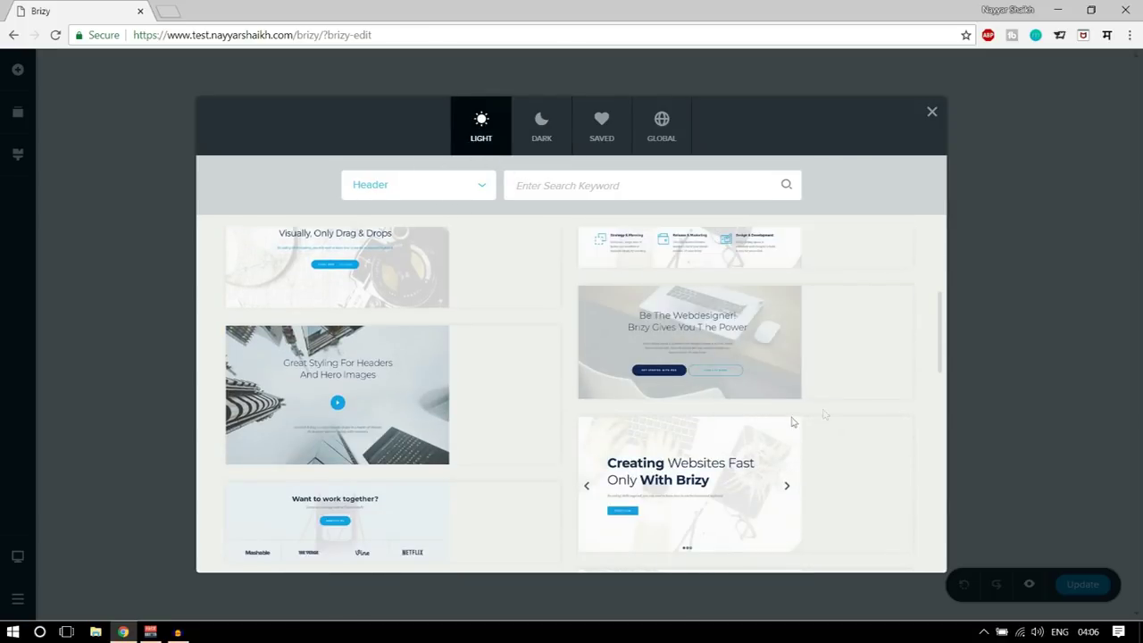
mouse_move(384, 409)
click(392, 397)
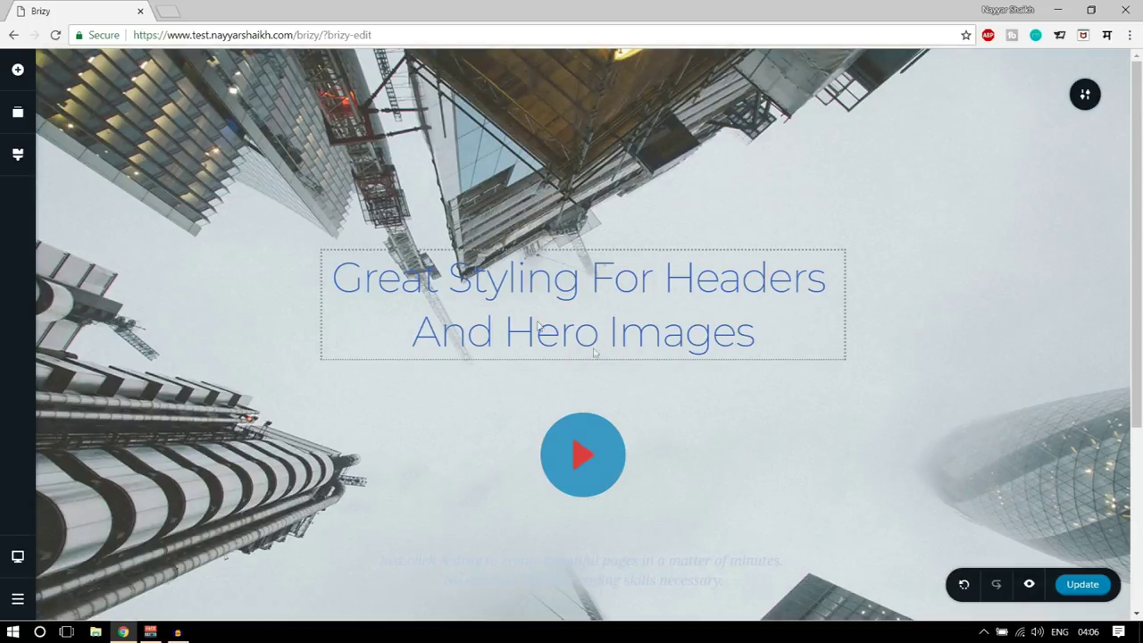
Review the inserted header block and slightly reduce the spacing above its heading
scroll(587, 324, down, 3)
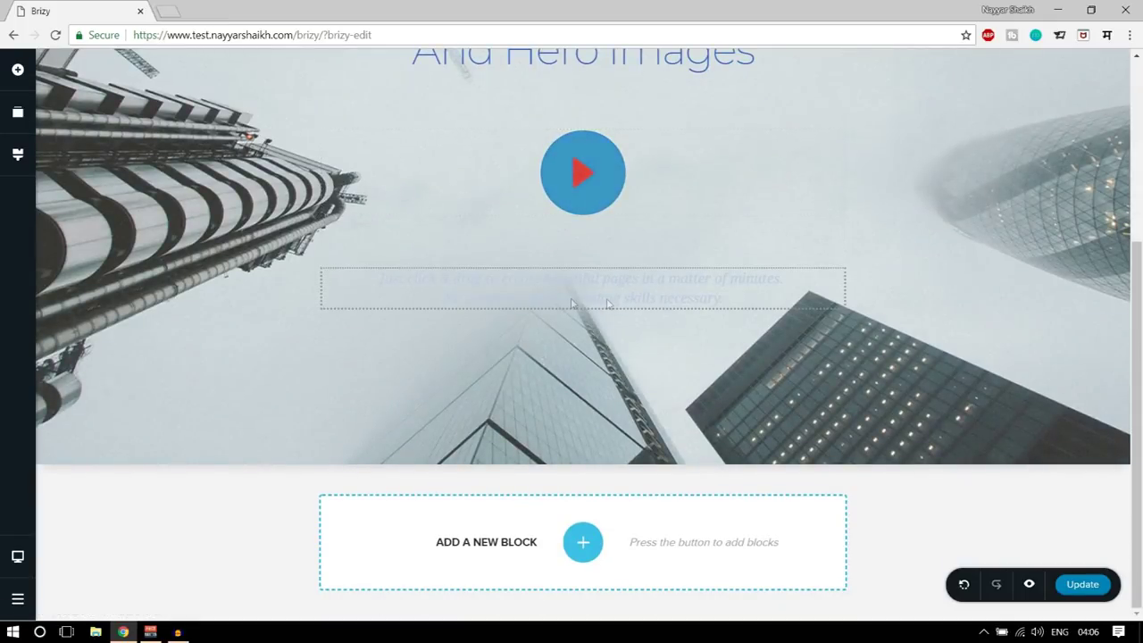
scroll(713, 354, up, 3)
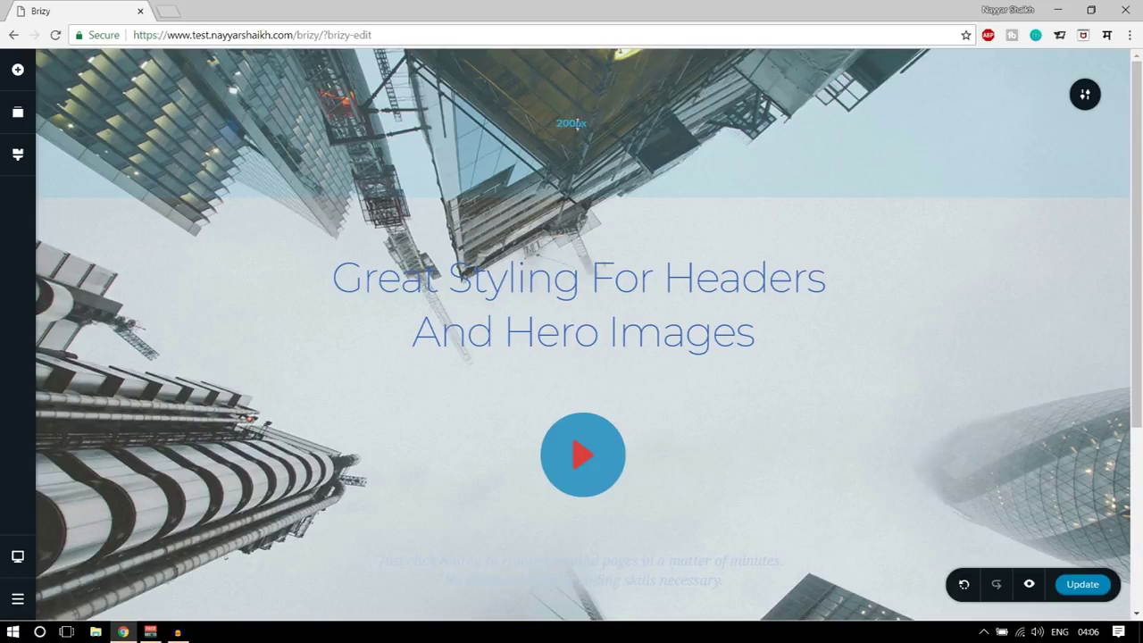
drag(578, 122, 658, 89)
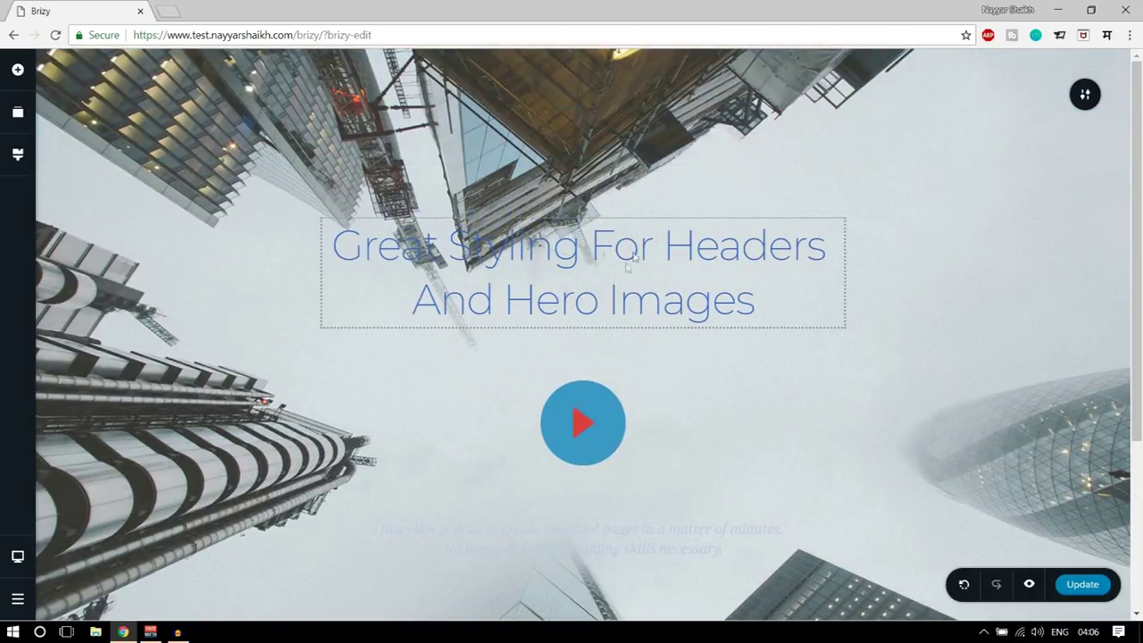
Try the red #DC3E3E as the text color of the header block's main heading
click(498, 259)
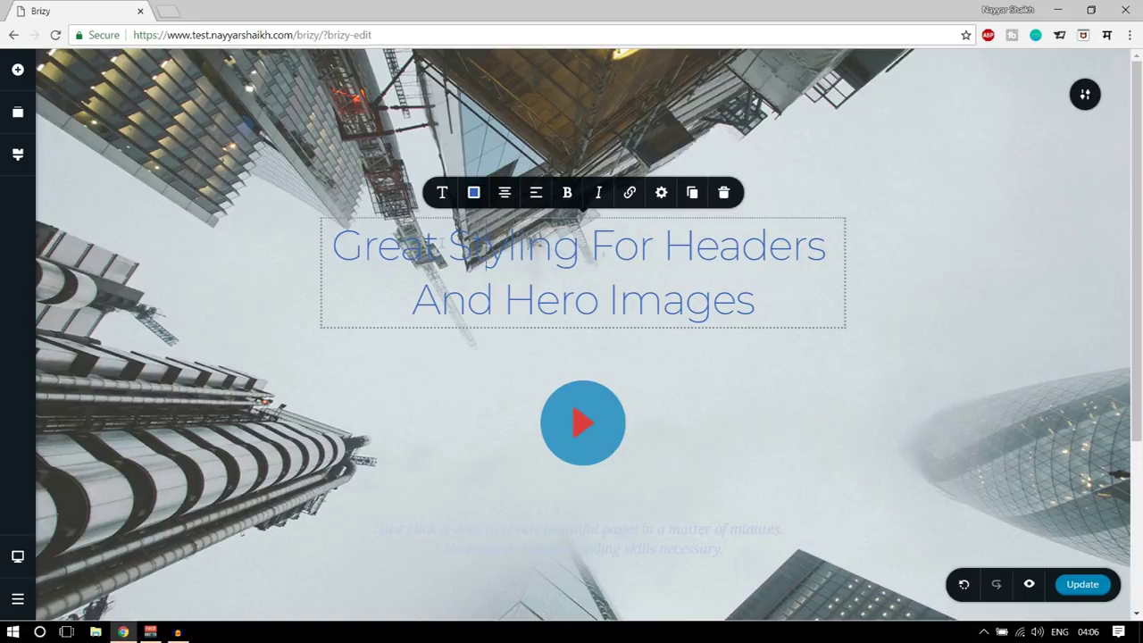
click(474, 198)
click(511, 359)
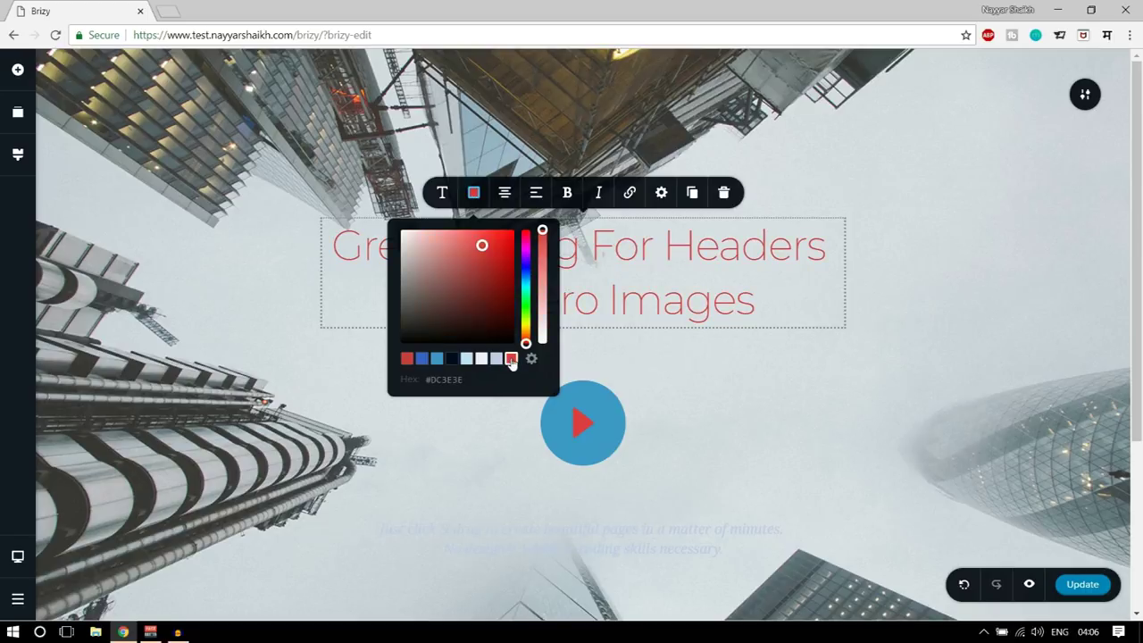
click(631, 308)
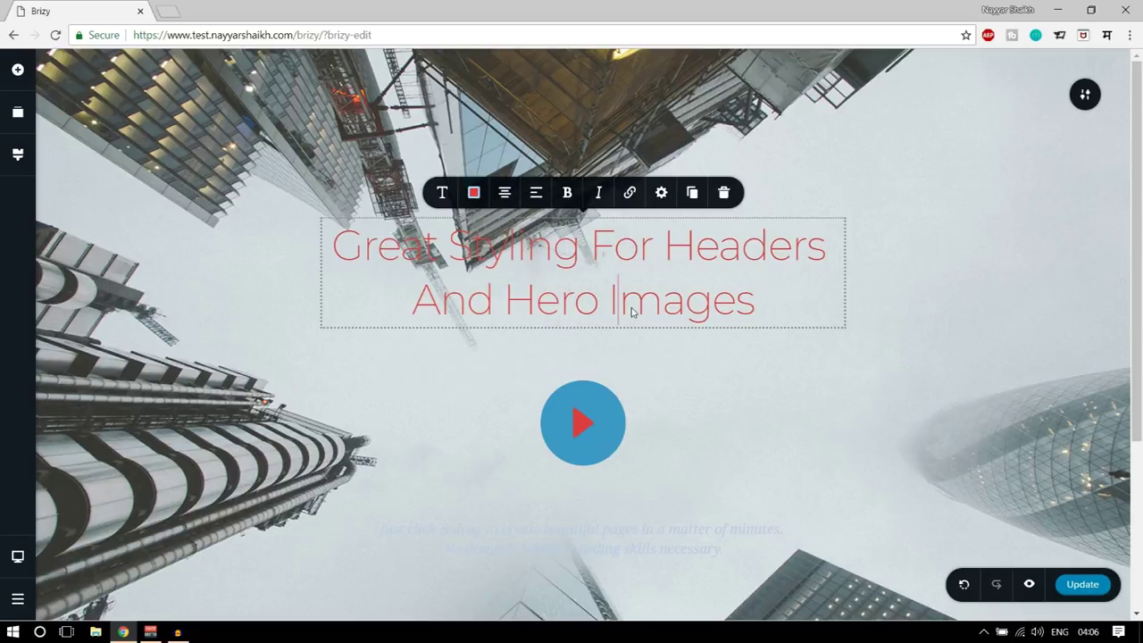
Set the main heading's text color to the near-black #000A1C
click(475, 198)
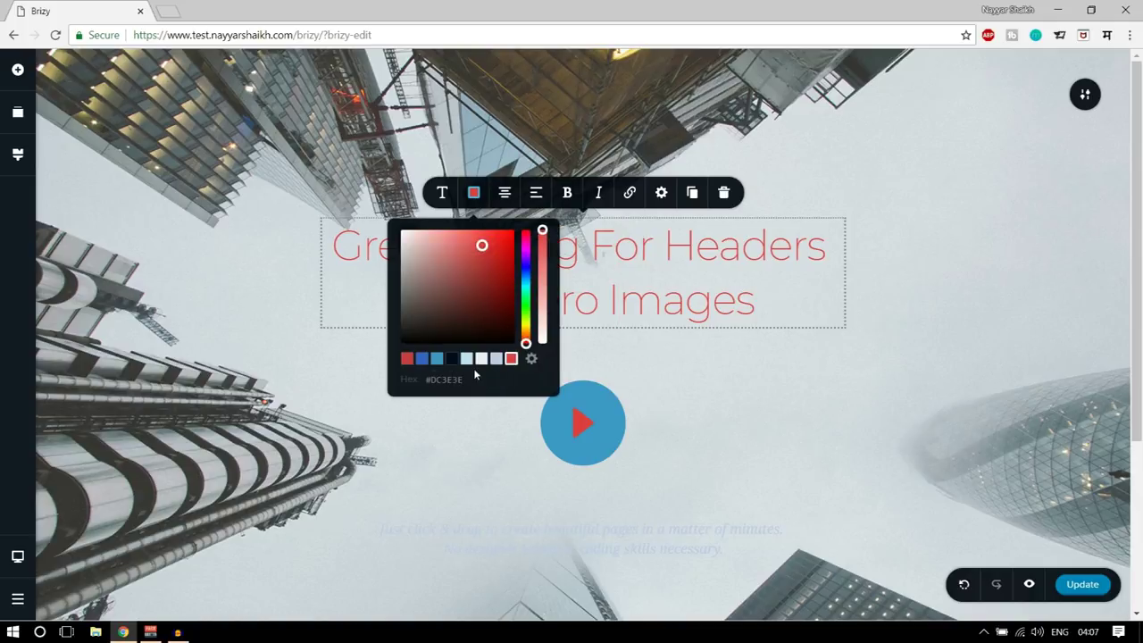
click(450, 360)
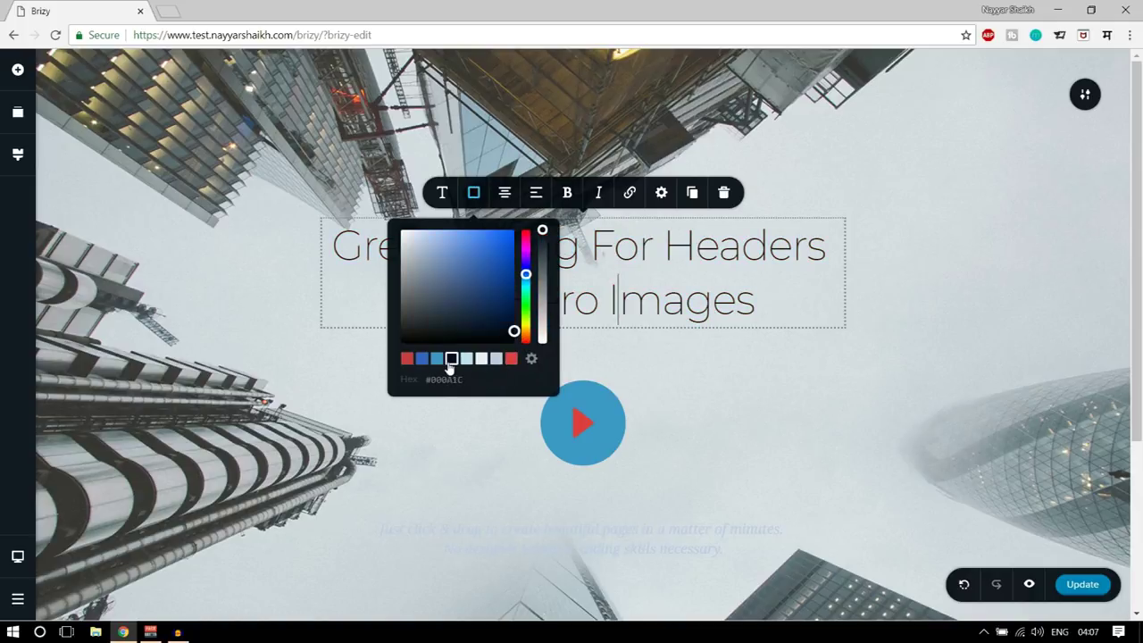
click(872, 308)
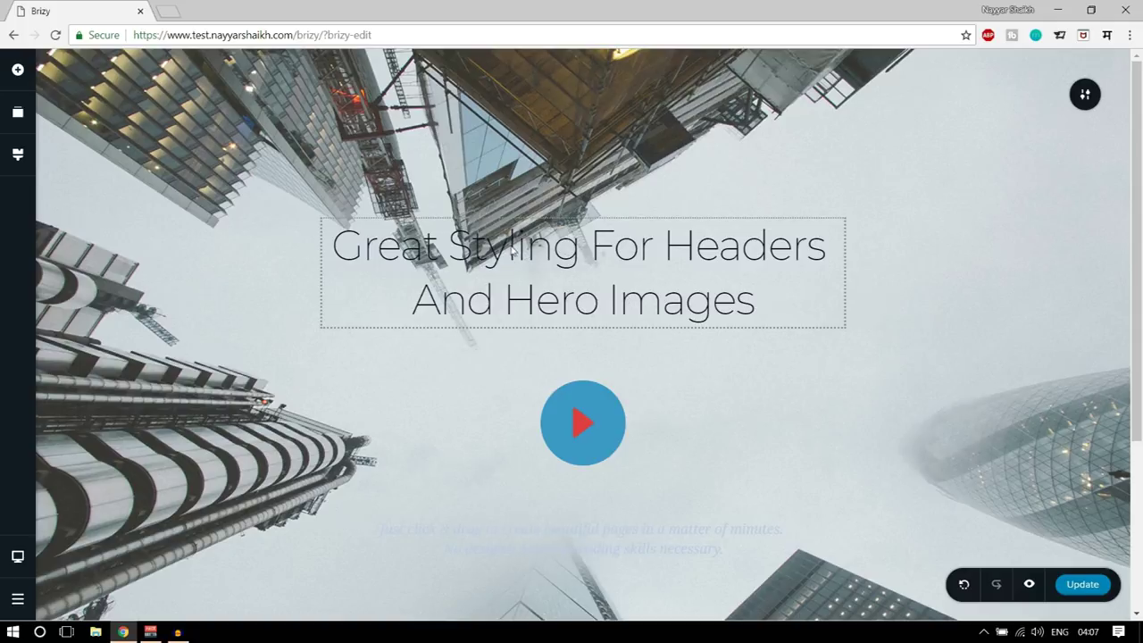
Change the main heading's font to Playfair Display
click(512, 253)
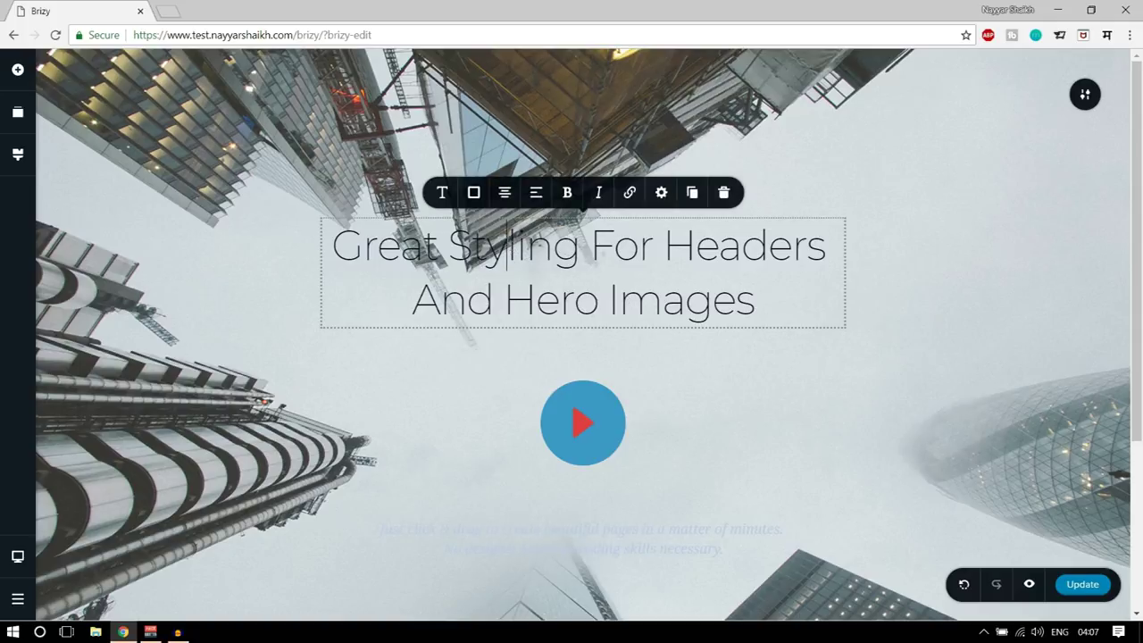
click(443, 195)
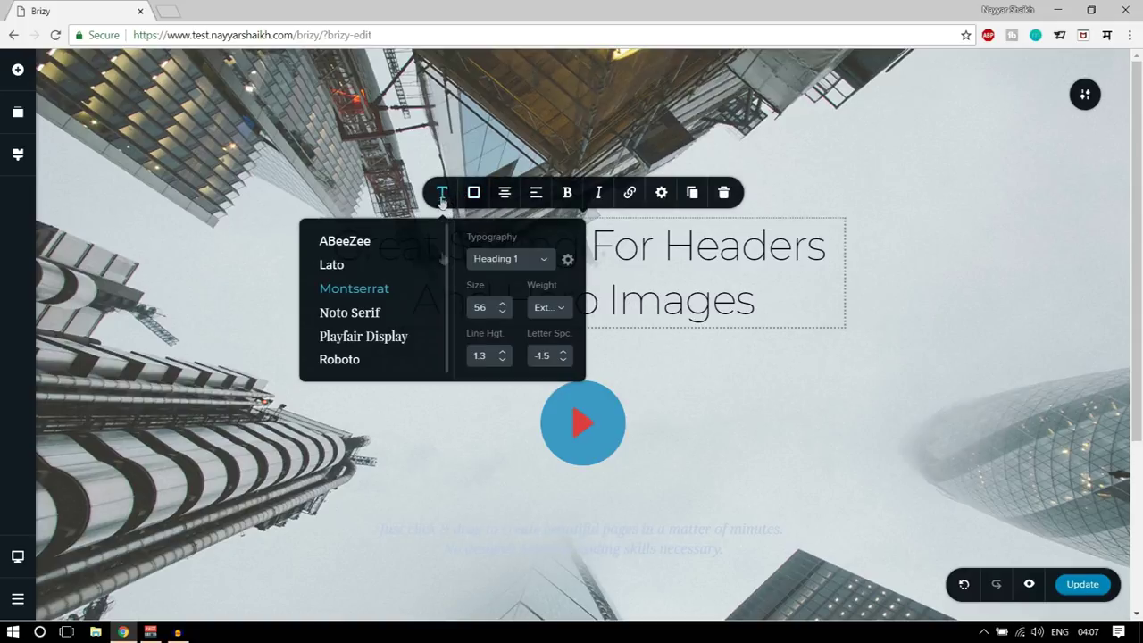
click(368, 337)
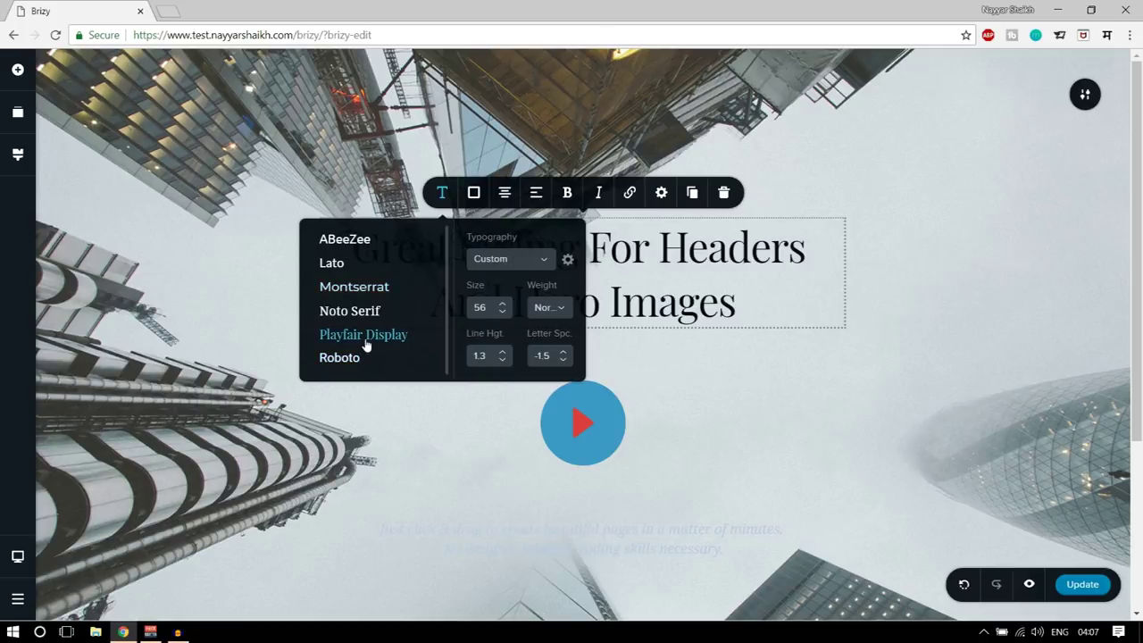
click(457, 195)
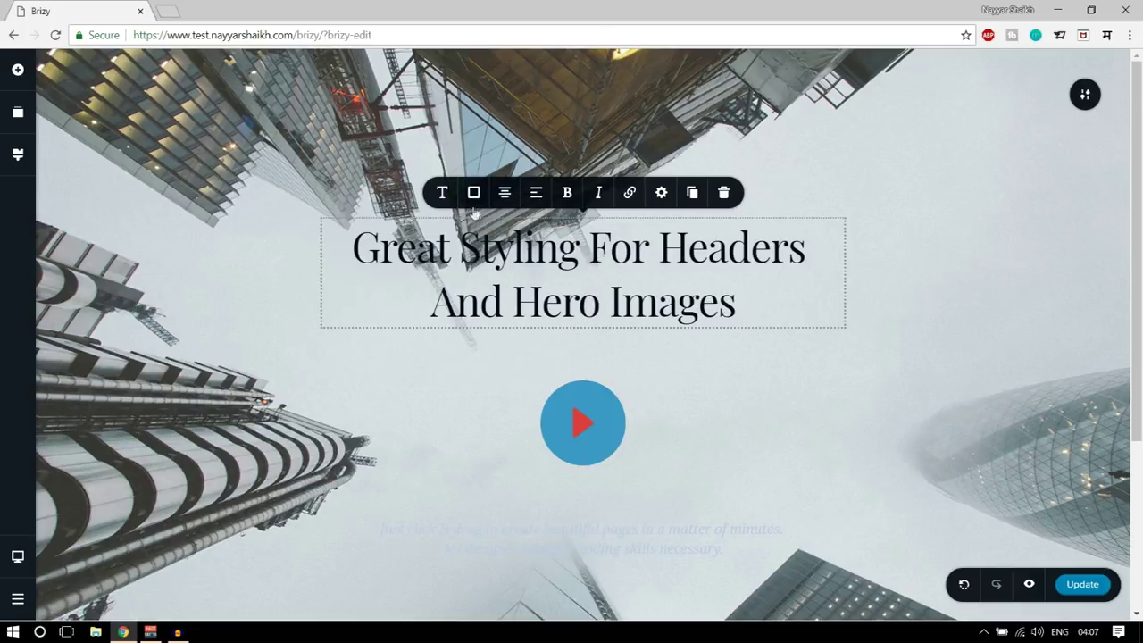
Cycle the heading through the text alignment and list options, returning to centered text without a list
click(506, 195)
click(505, 195)
click(506, 194)
click(539, 197)
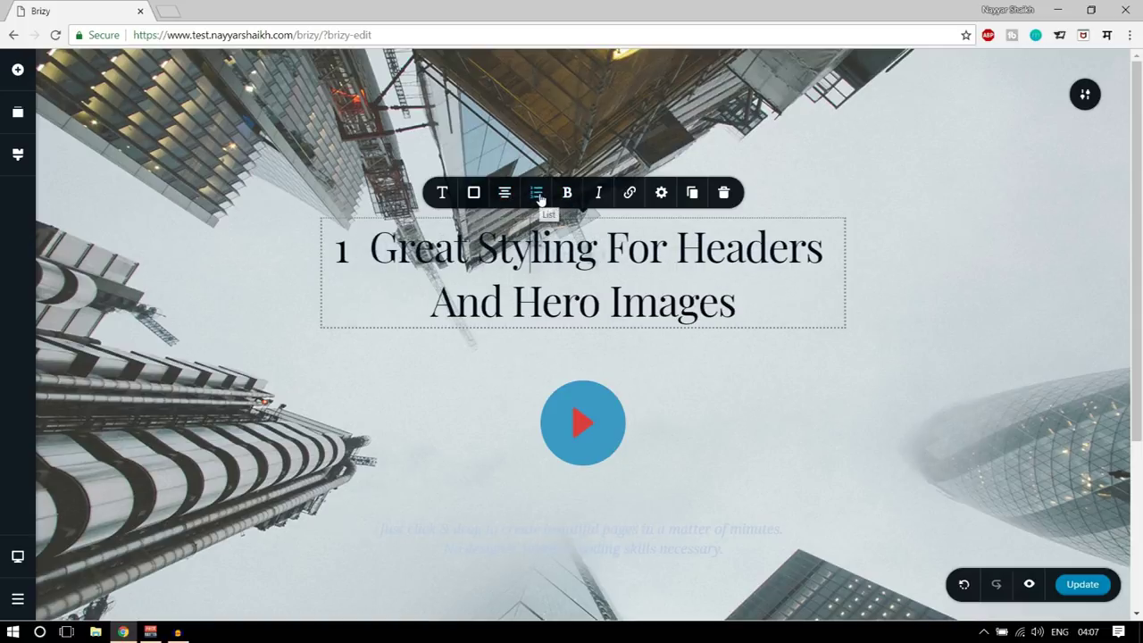
click(540, 197)
click(541, 199)
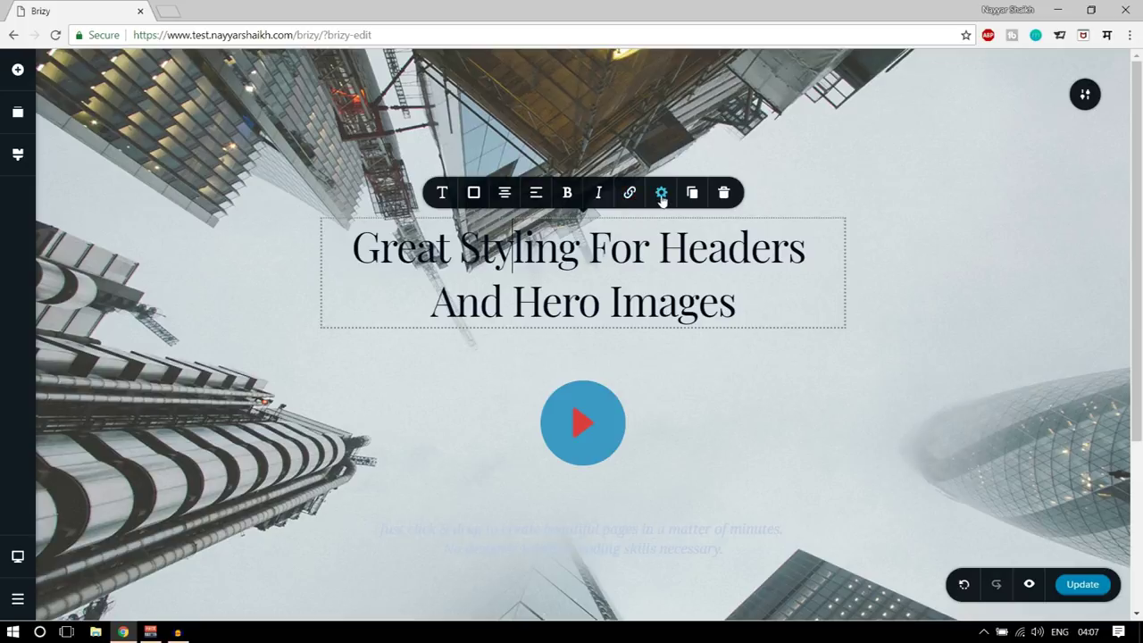
Try the heading's gap settings, return them to 0 px, and examine the available HTML tags
click(661, 199)
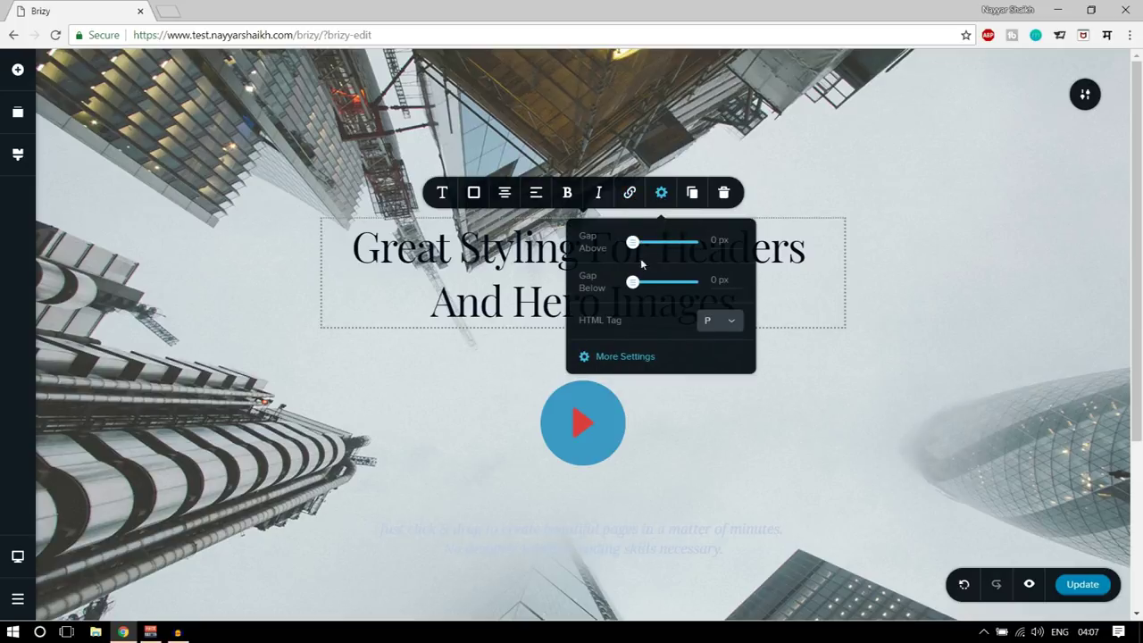
drag(635, 249, 639, 244)
drag(659, 243, 630, 242)
mouse_move(633, 283)
mouse_down()
mouse_move(667, 282)
mouse_move(619, 288)
mouse_up()
click(728, 325)
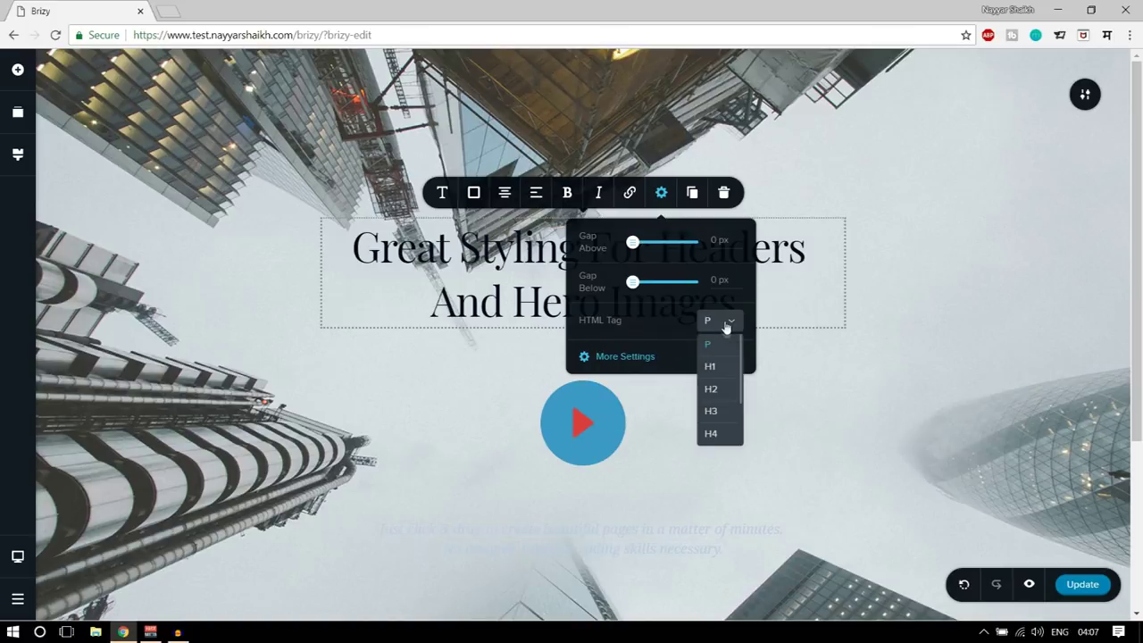
scroll(723, 408, down, 2)
scroll(726, 403, up, 2)
scroll(728, 393, down, 2)
scroll(728, 416, up, 2)
click(672, 314)
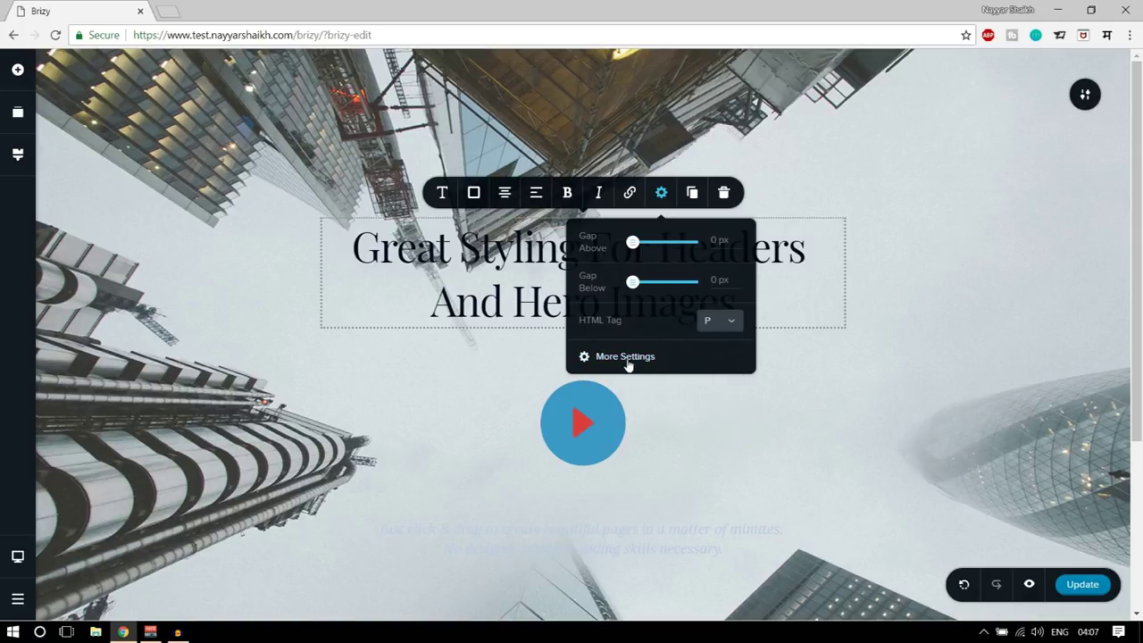
Open the heading's extended settings and try uniform and per-side padding
click(635, 366)
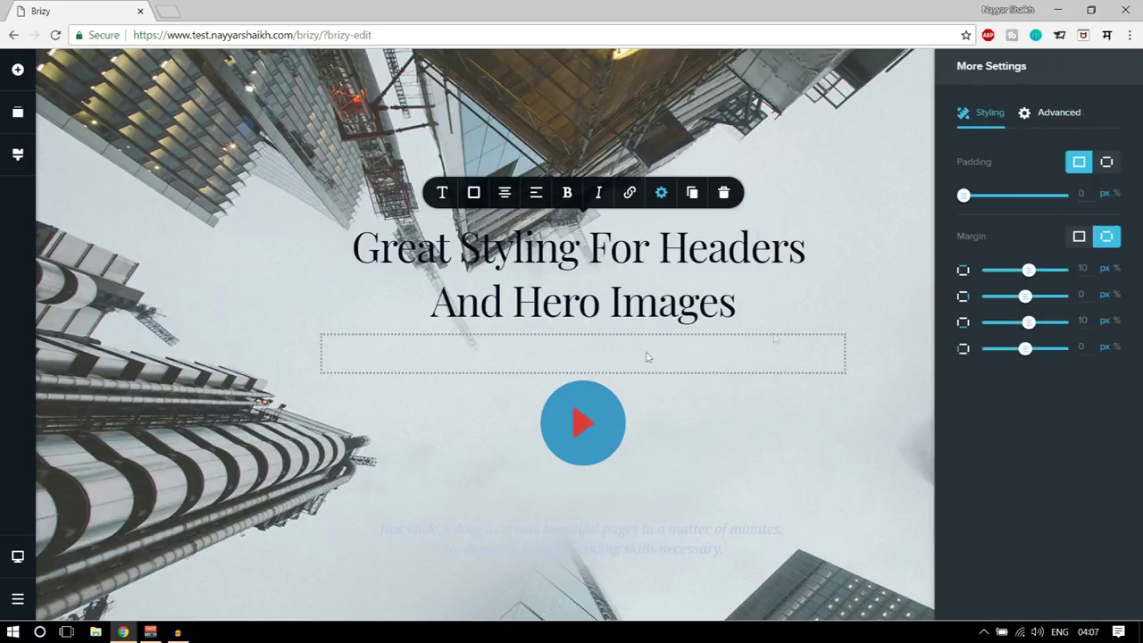
scroll(658, 355, down, 3)
scroll(659, 354, up, 3)
mouse_move(964, 196)
mouse_down()
mouse_move(992, 196)
mouse_move(964, 196)
mouse_up()
click(1108, 164)
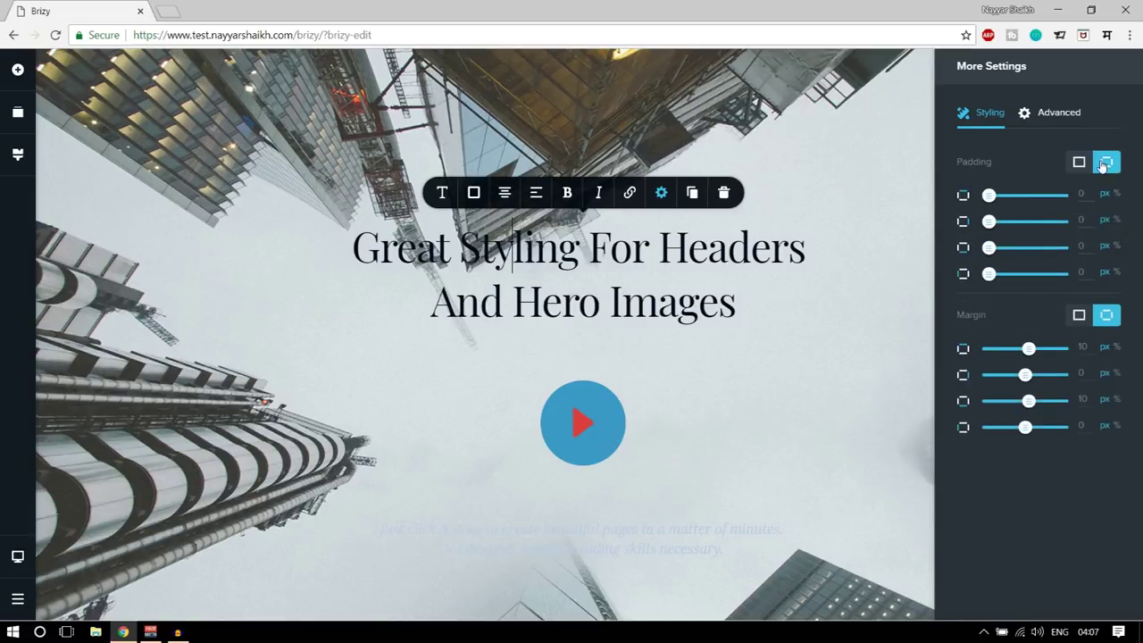
click(1079, 167)
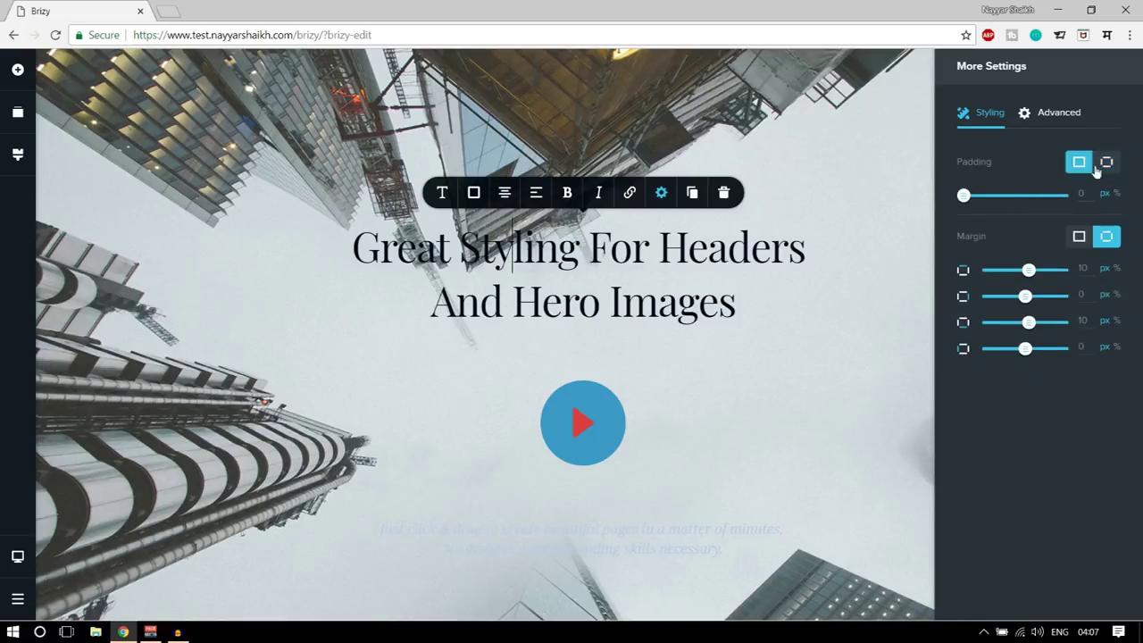
click(1107, 164)
drag(989, 196, 966, 228)
Toggle the heading's desktop visibility off and back on, and set its animation to Bounce
click(1054, 111)
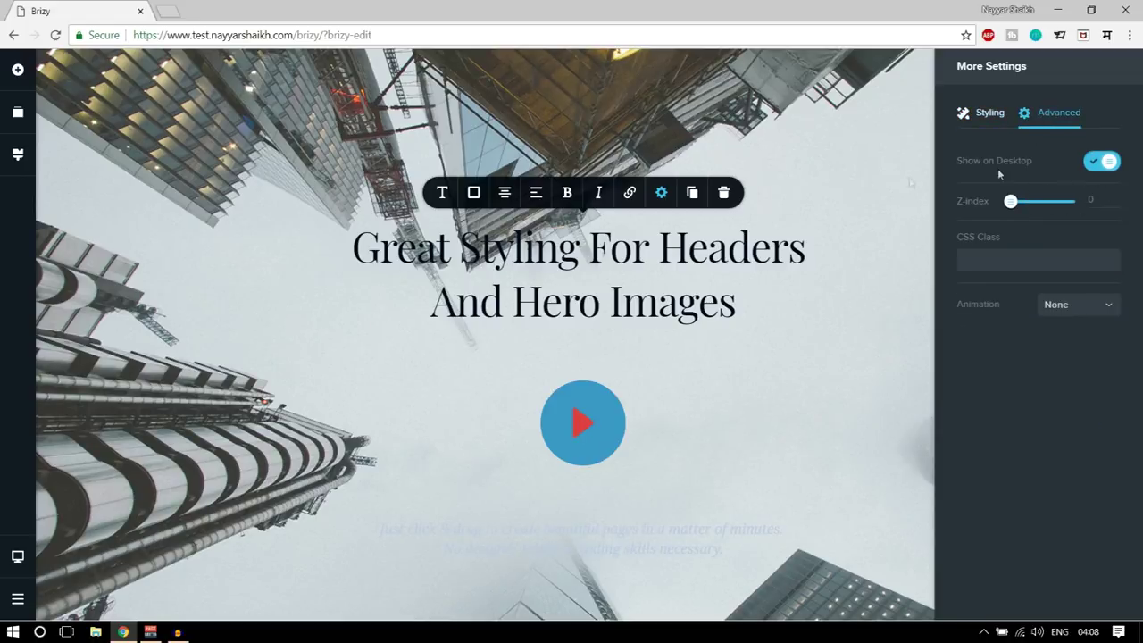
click(1110, 164)
click(1099, 165)
click(1098, 306)
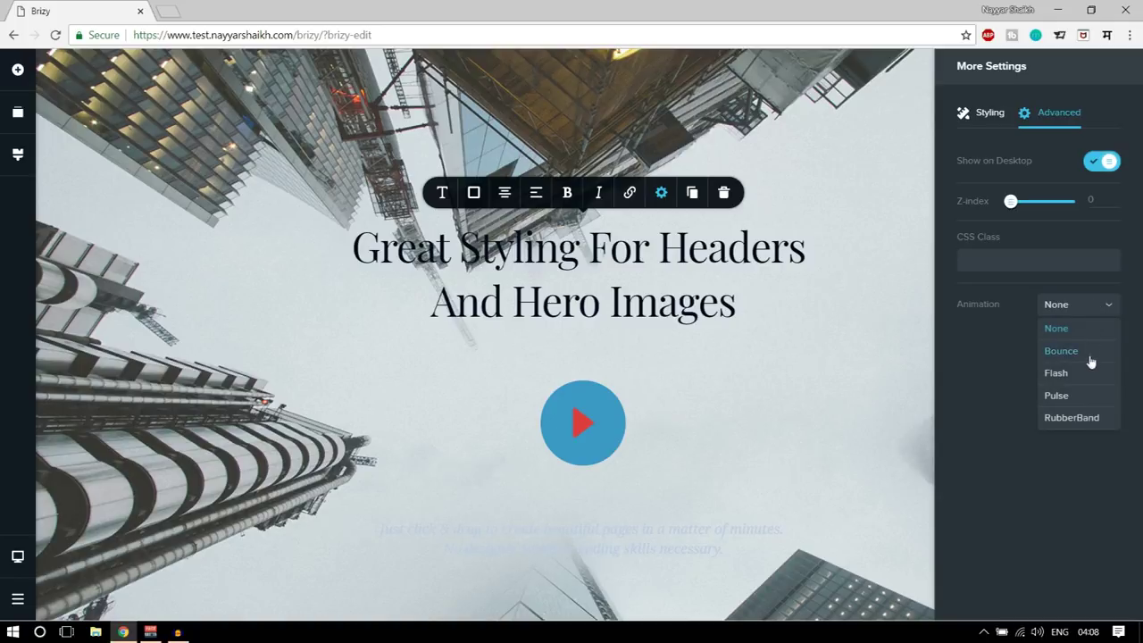
click(1085, 354)
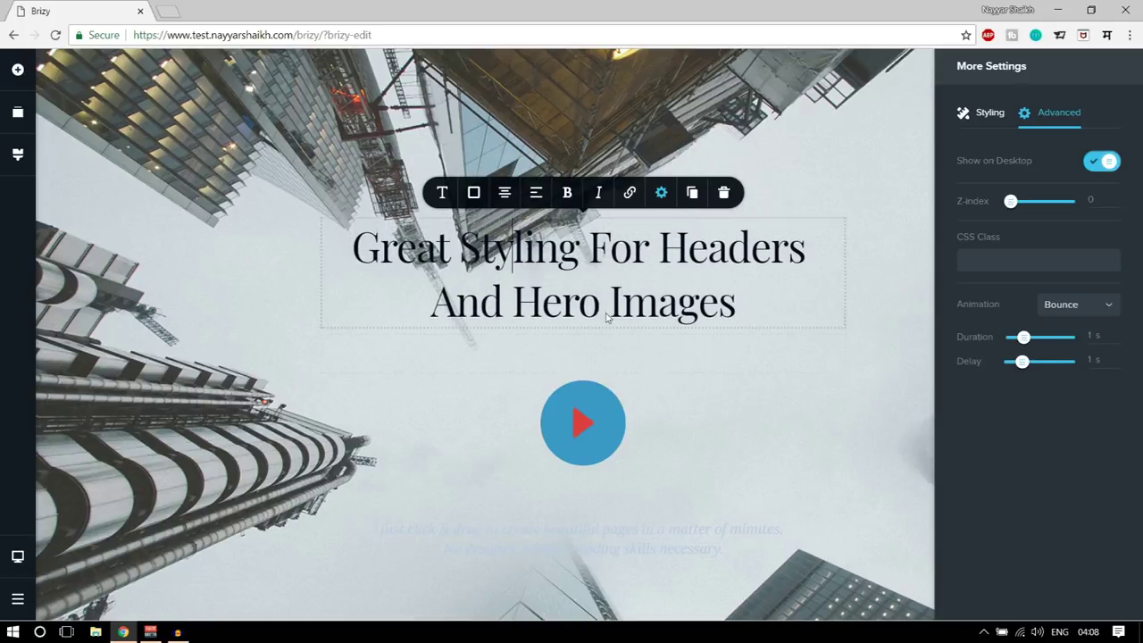
click(1072, 307)
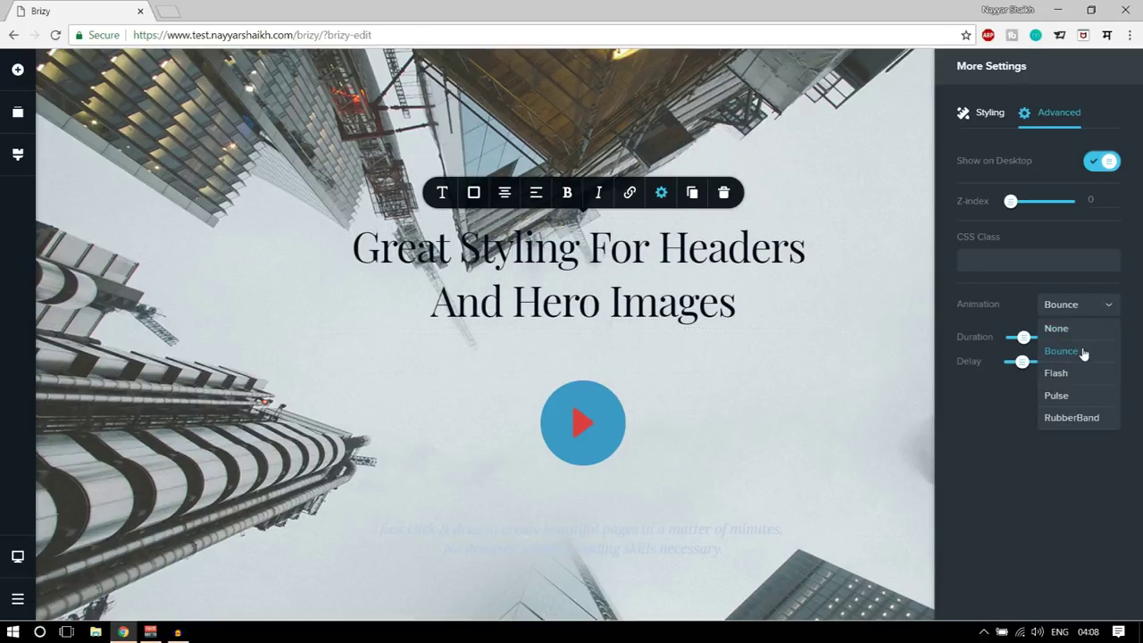
click(1083, 351)
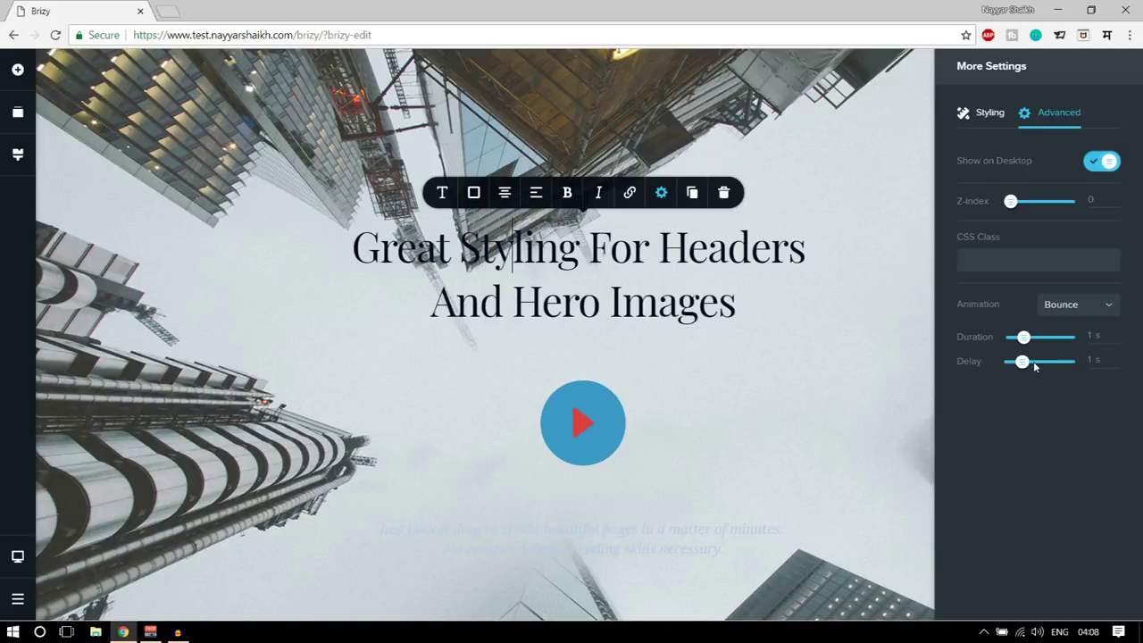
Try a 3 s duration for the Bounce animation, and settle on a 1 s duration with a 0 s delay
drag(1026, 341, 1039, 338)
drag(1023, 362, 1002, 366)
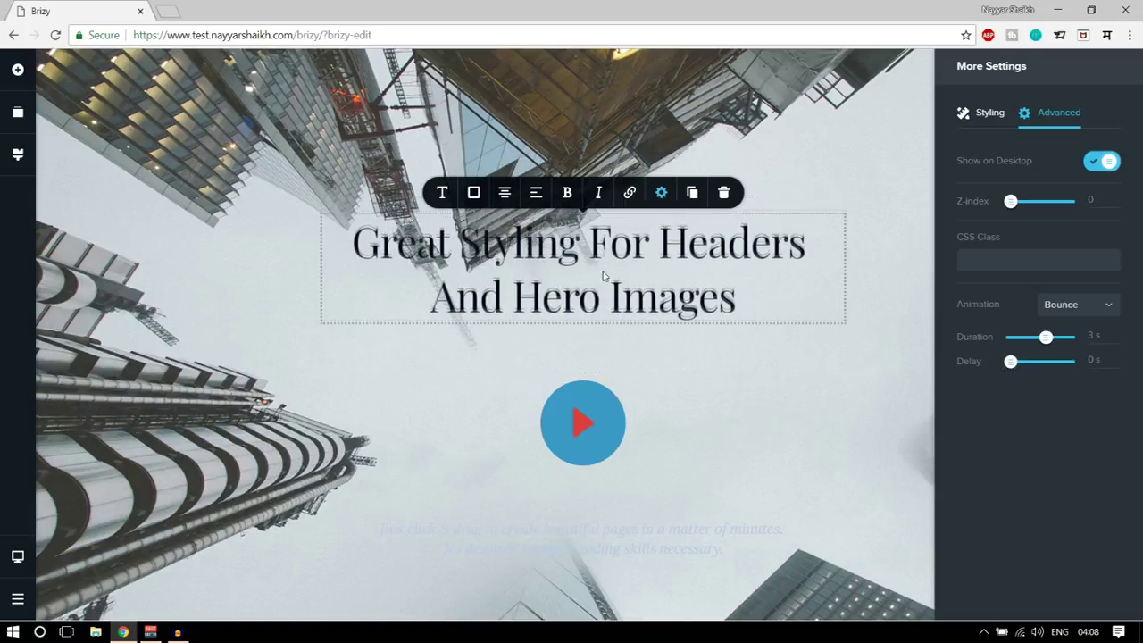
drag(1046, 337, 1027, 336)
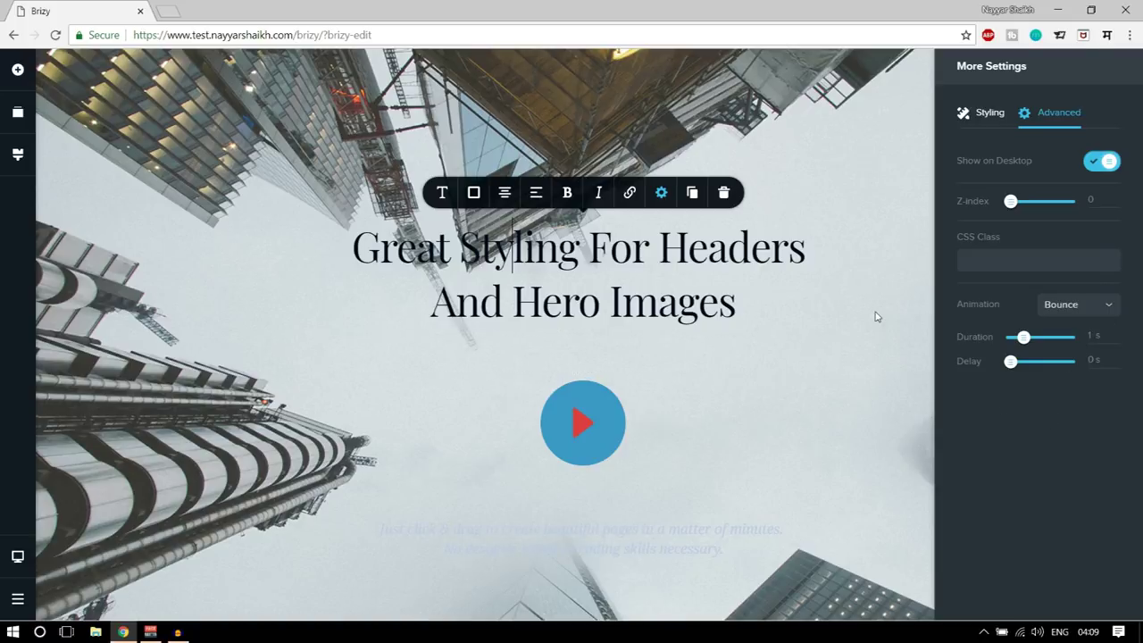
Try sizes 64, 32, 48 and 85 px for the play icon, and settle on a custom size of 56 px
click(863, 149)
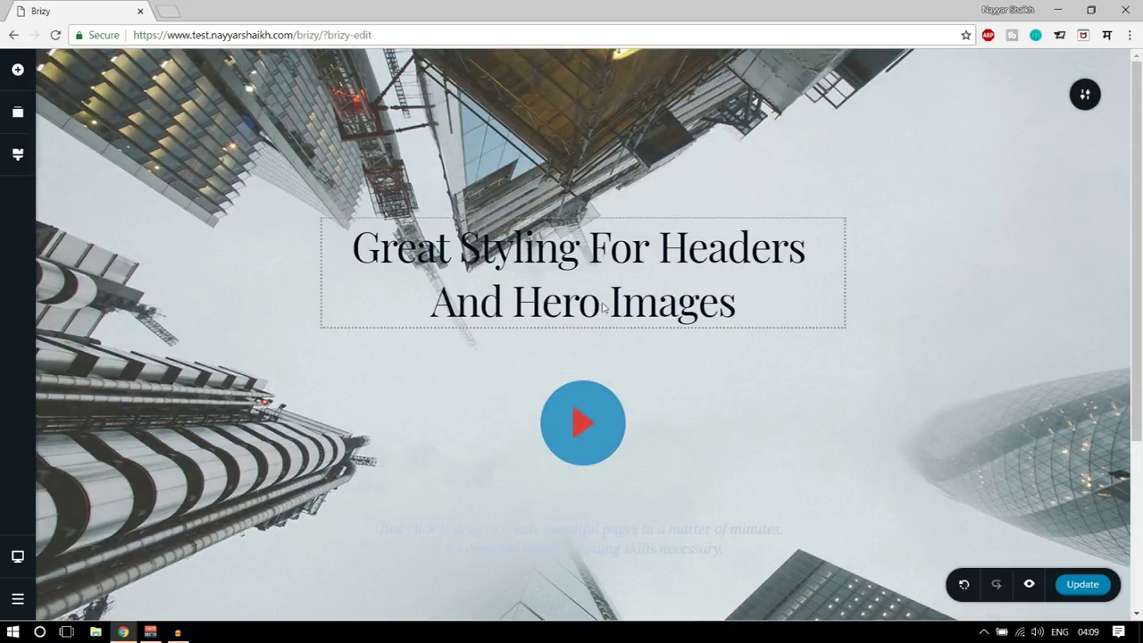
click(609, 427)
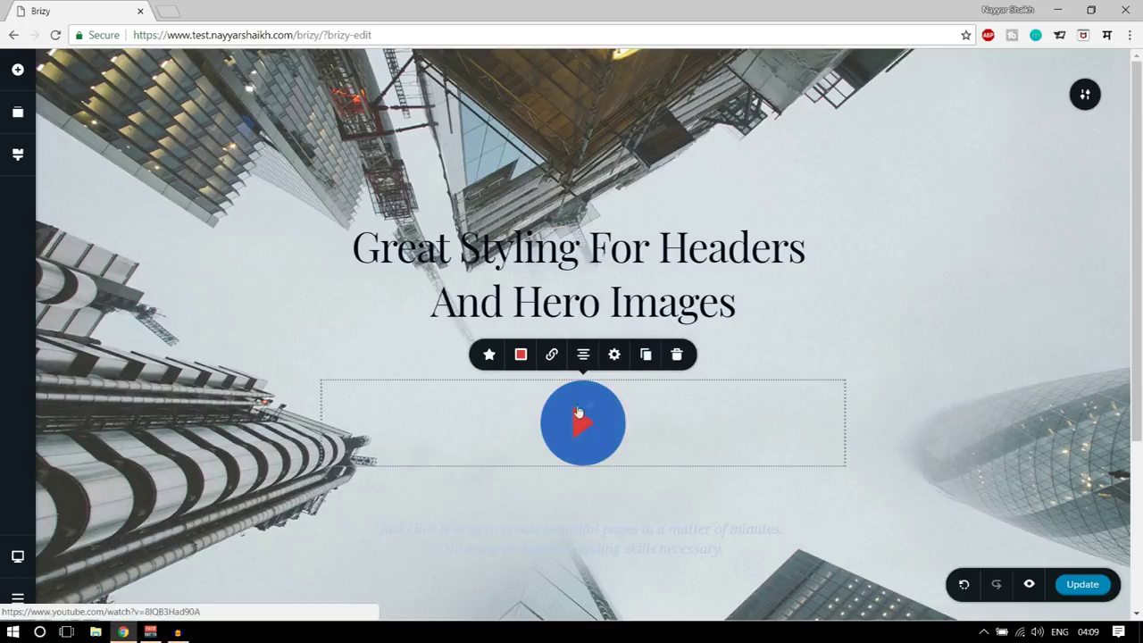
click(489, 356)
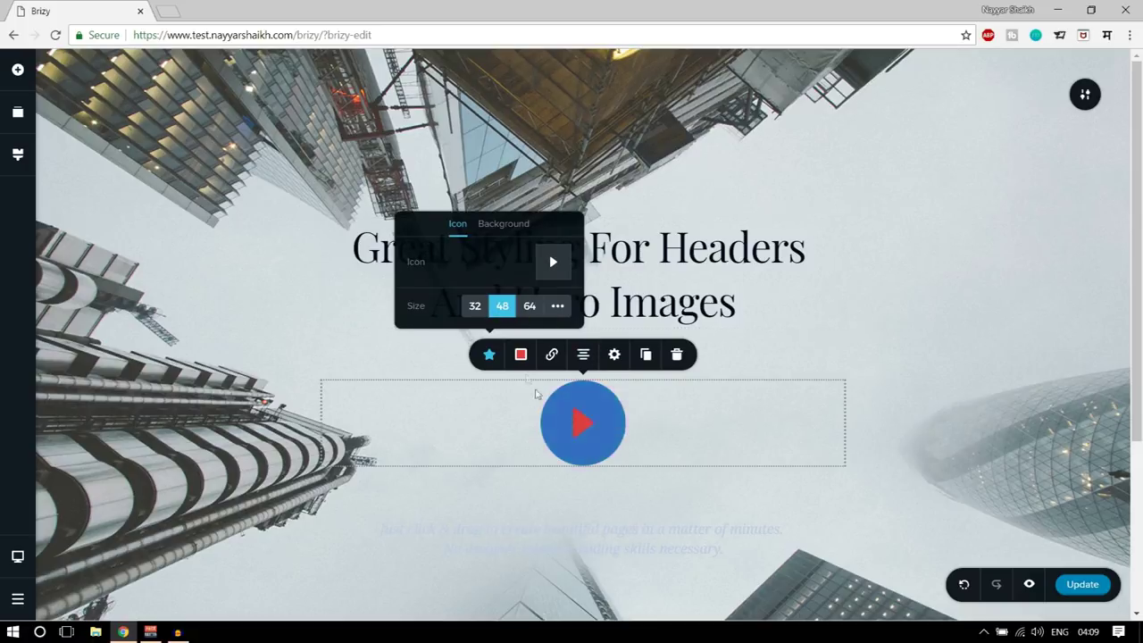
click(530, 307)
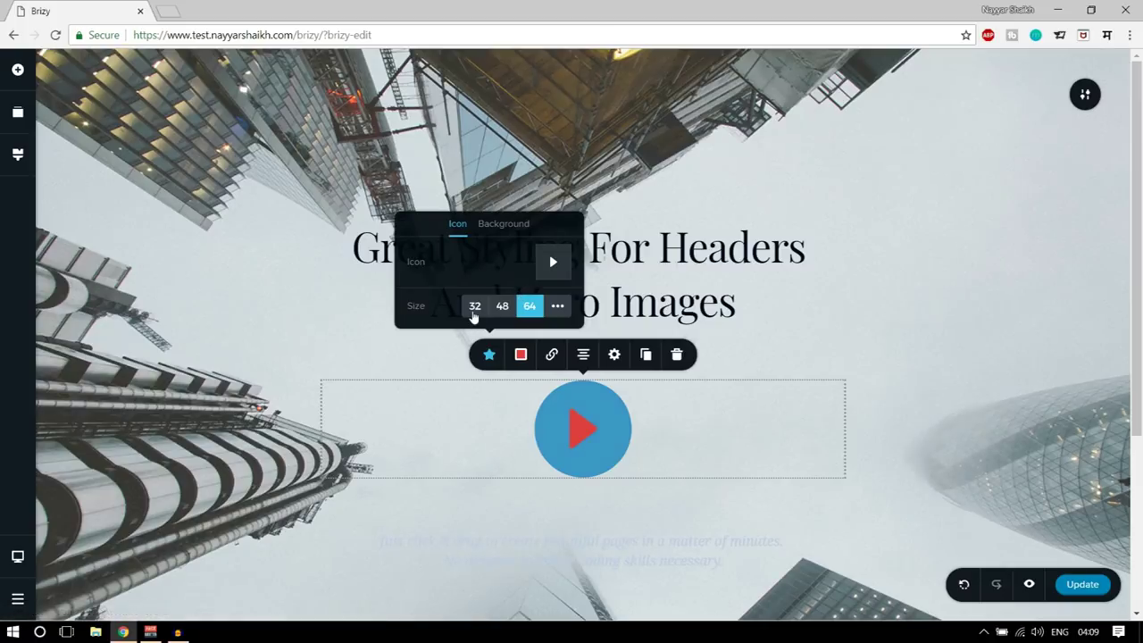
click(475, 307)
click(503, 307)
click(557, 306)
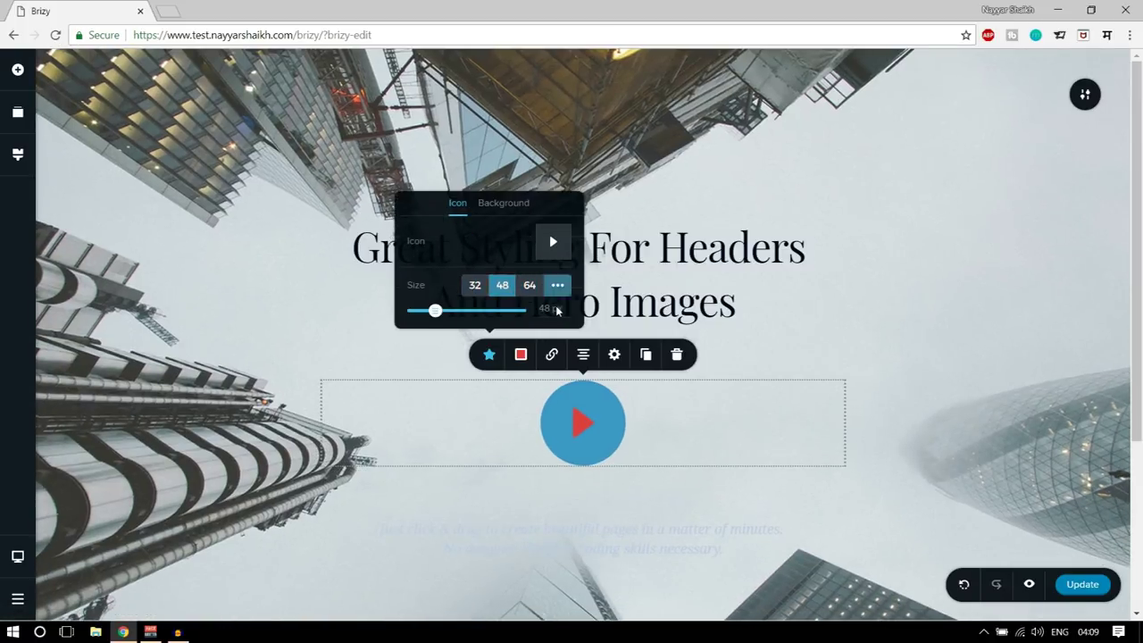
mouse_move(436, 311)
mouse_down()
mouse_move(506, 311)
mouse_move(458, 311)
mouse_up()
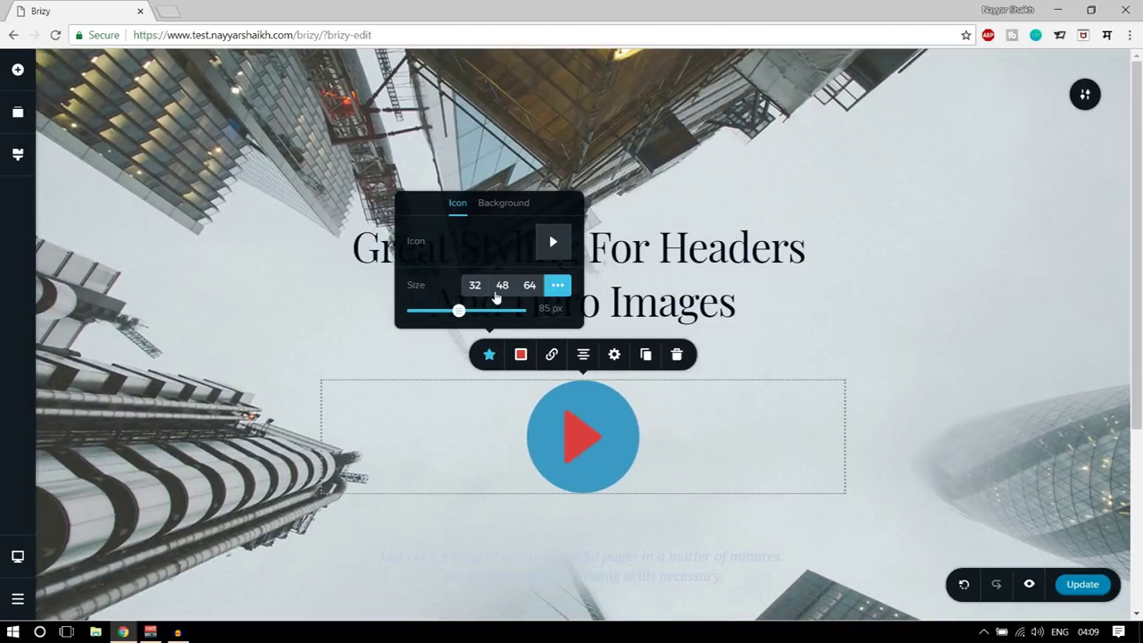
drag(475, 314, 442, 310)
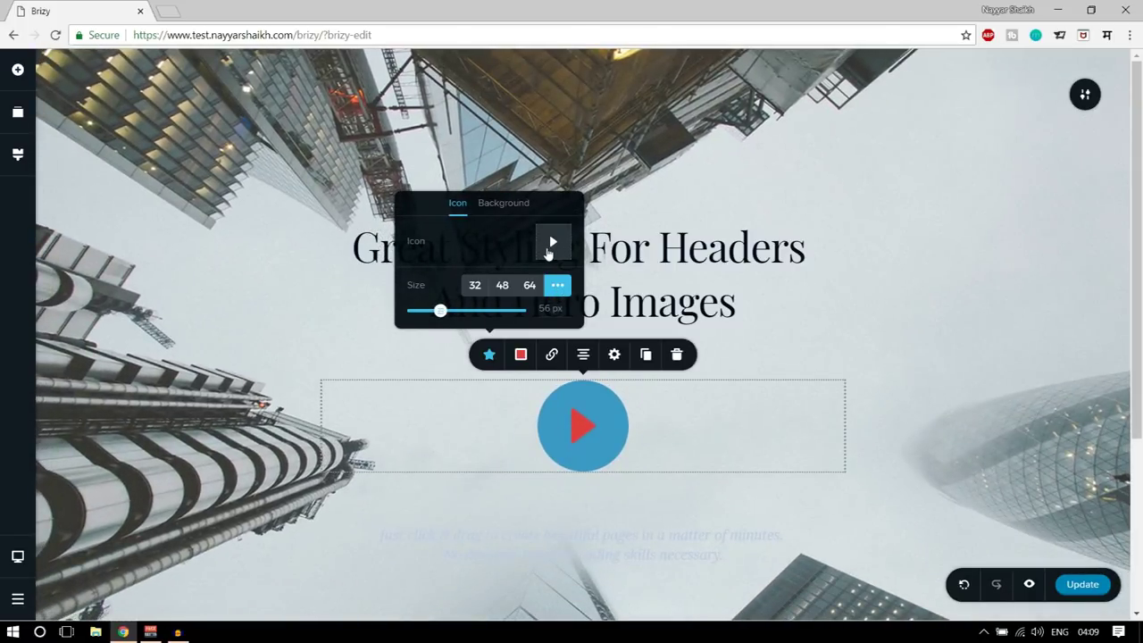
Replace the play icon with the apple glyph and set the icon color to #EEF0F2
click(548, 254)
scroll(617, 375, down, 2)
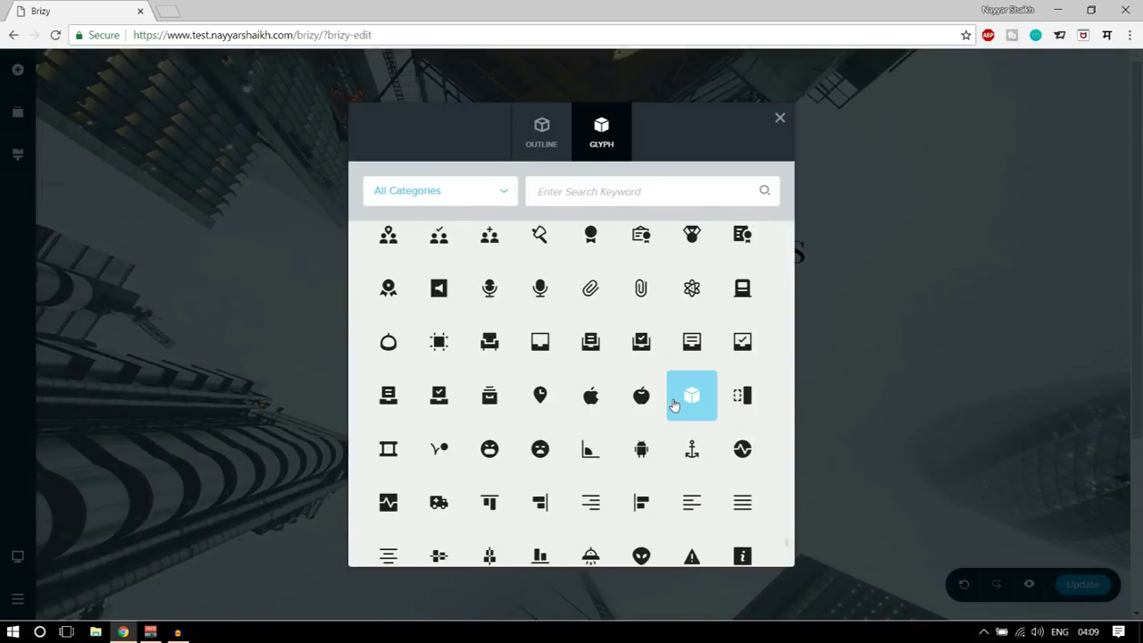
click(590, 403)
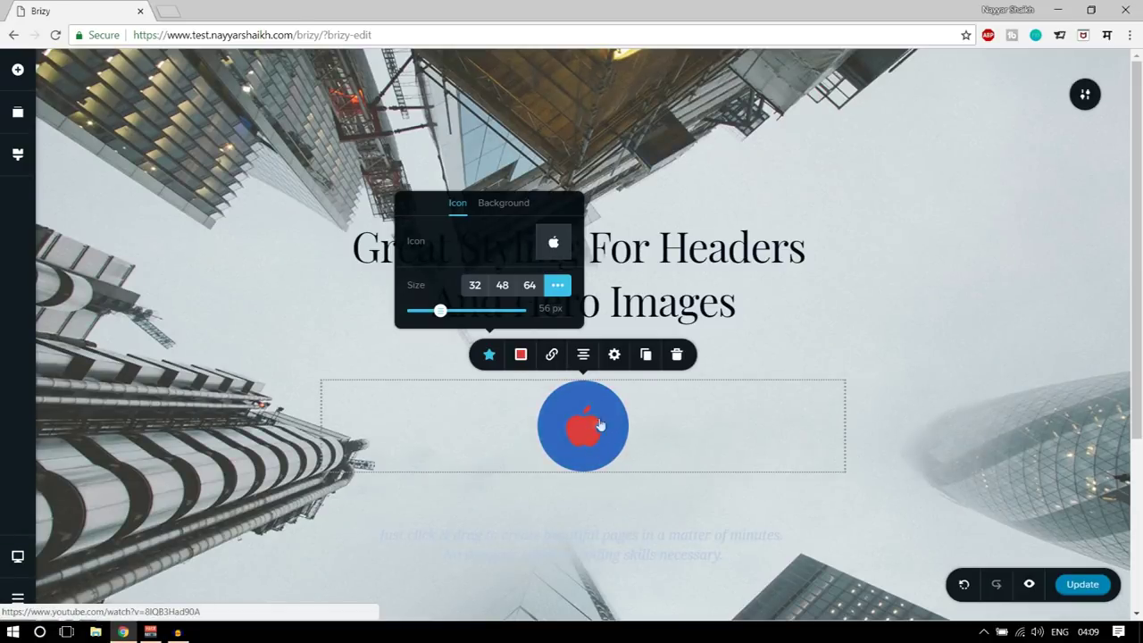
click(522, 356)
click(528, 291)
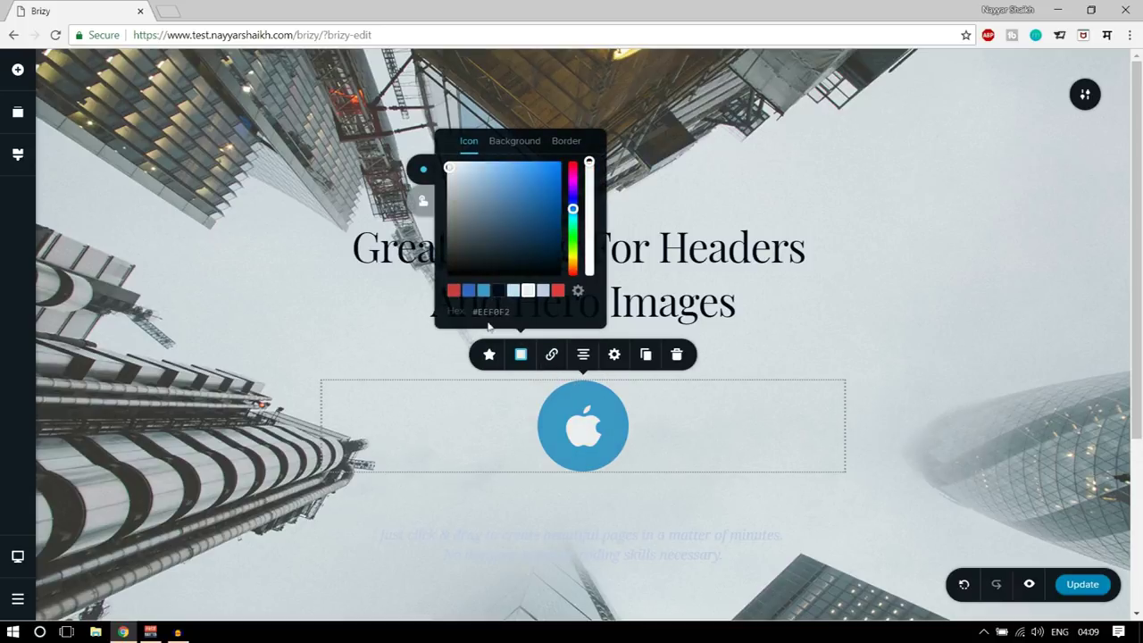
Set the apple icon's background color to #3465C3 and its border color to #DC3E3E
click(523, 143)
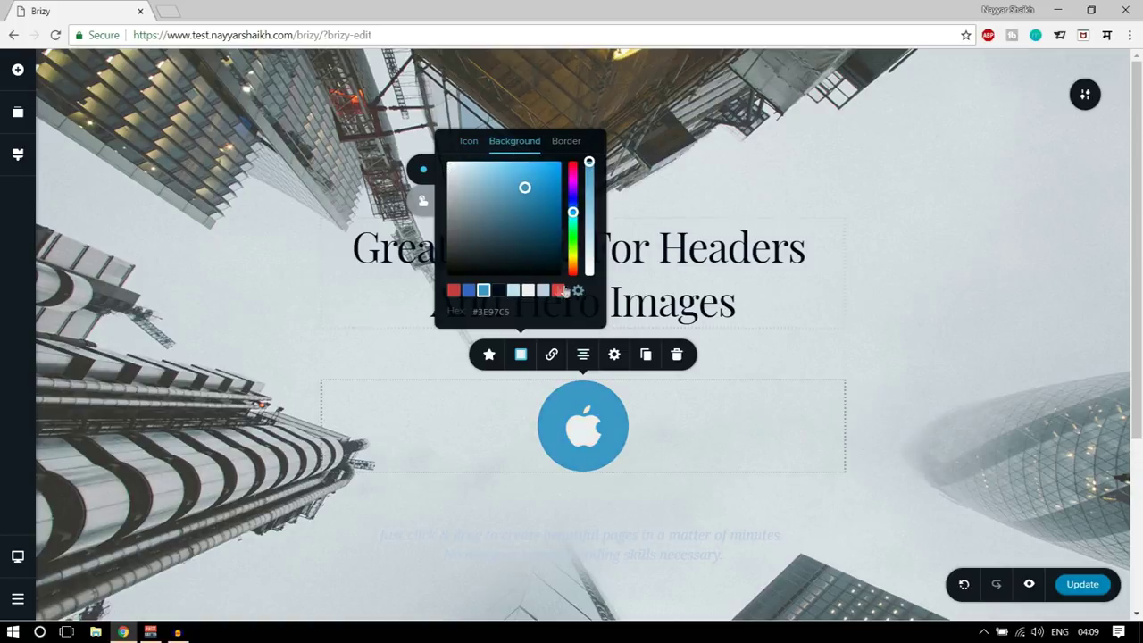
click(467, 291)
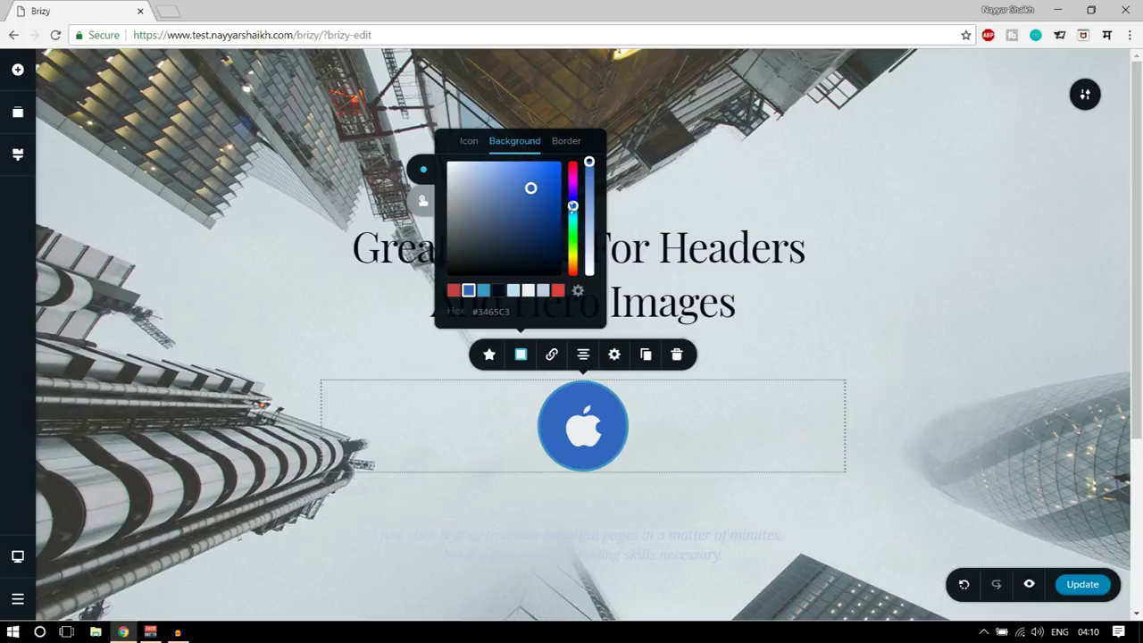
click(566, 141)
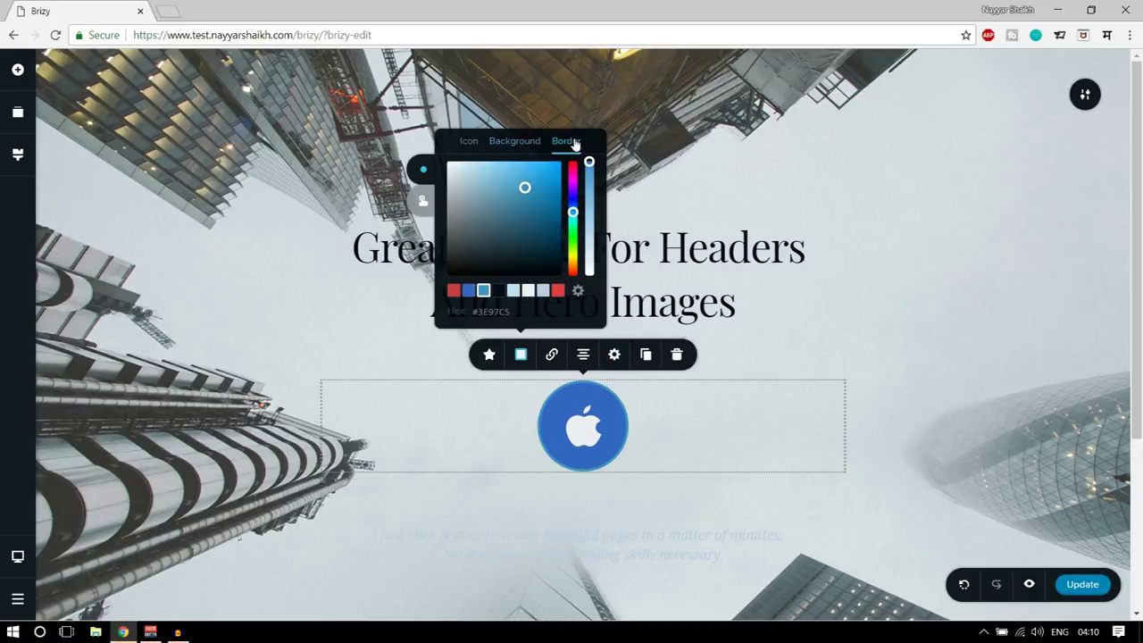
click(558, 291)
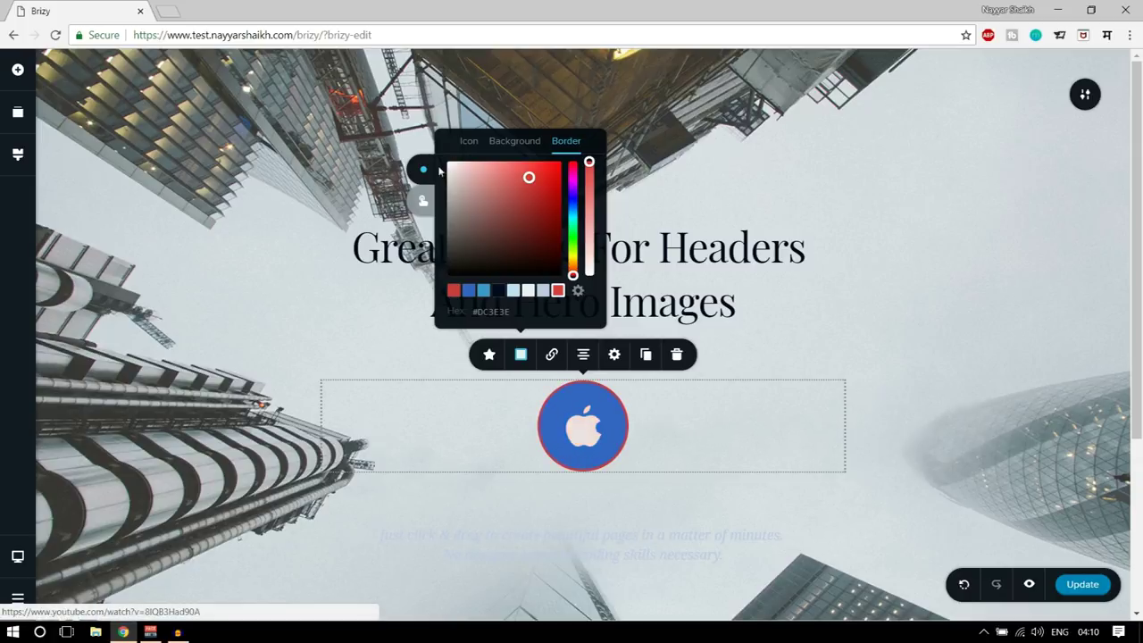
Try #3E97C5 as the icon's hover color, and settle on #000A1C for the hover state
click(423, 204)
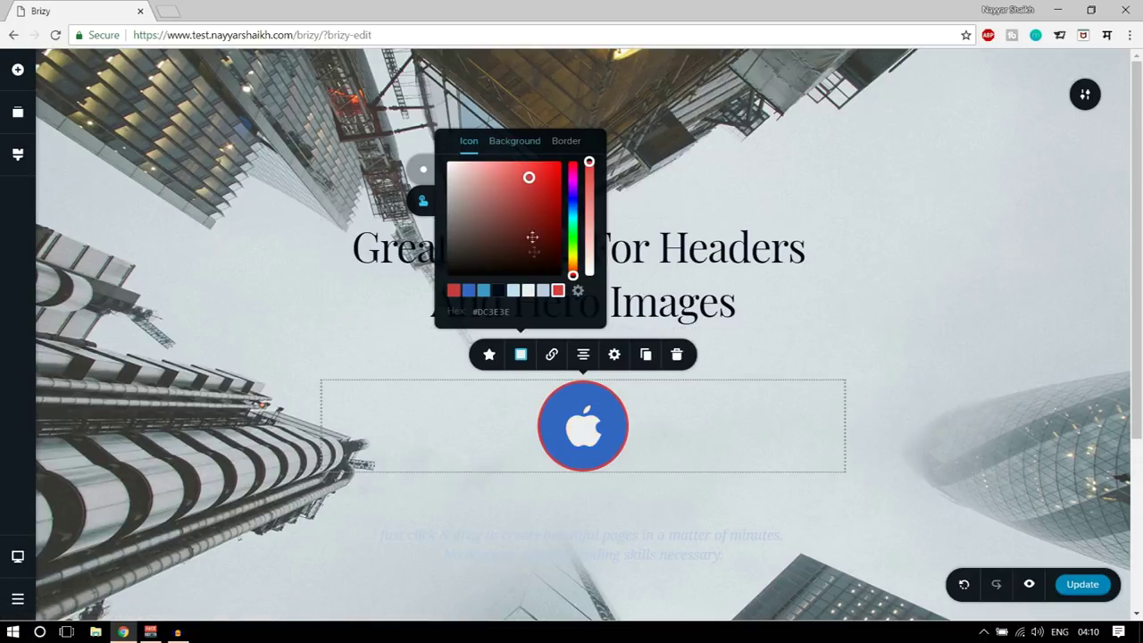
click(482, 295)
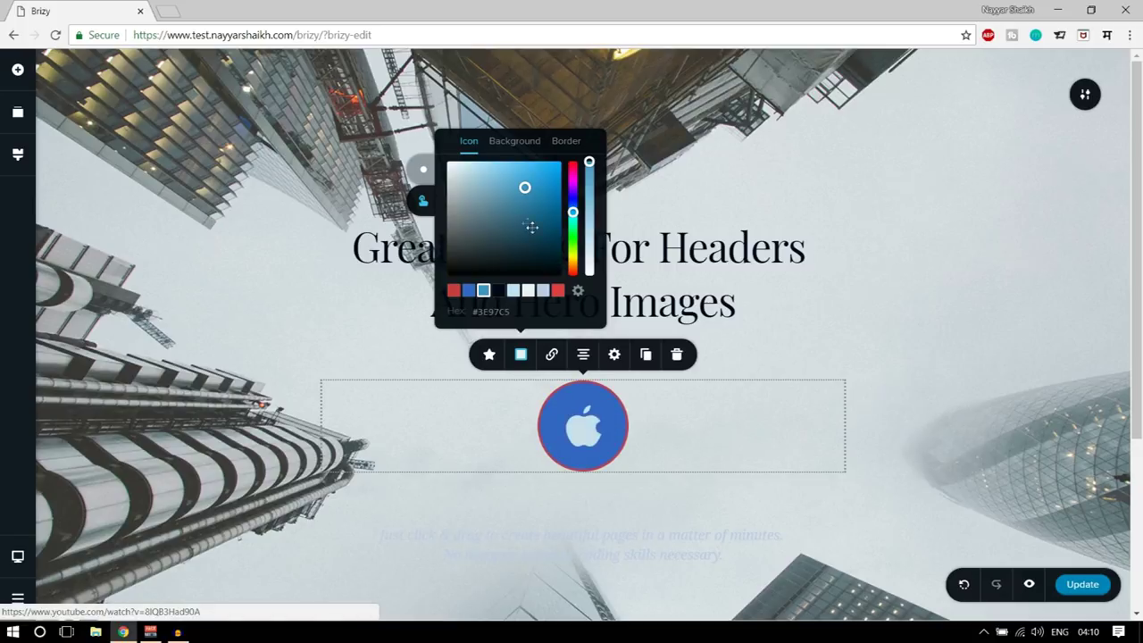
click(498, 291)
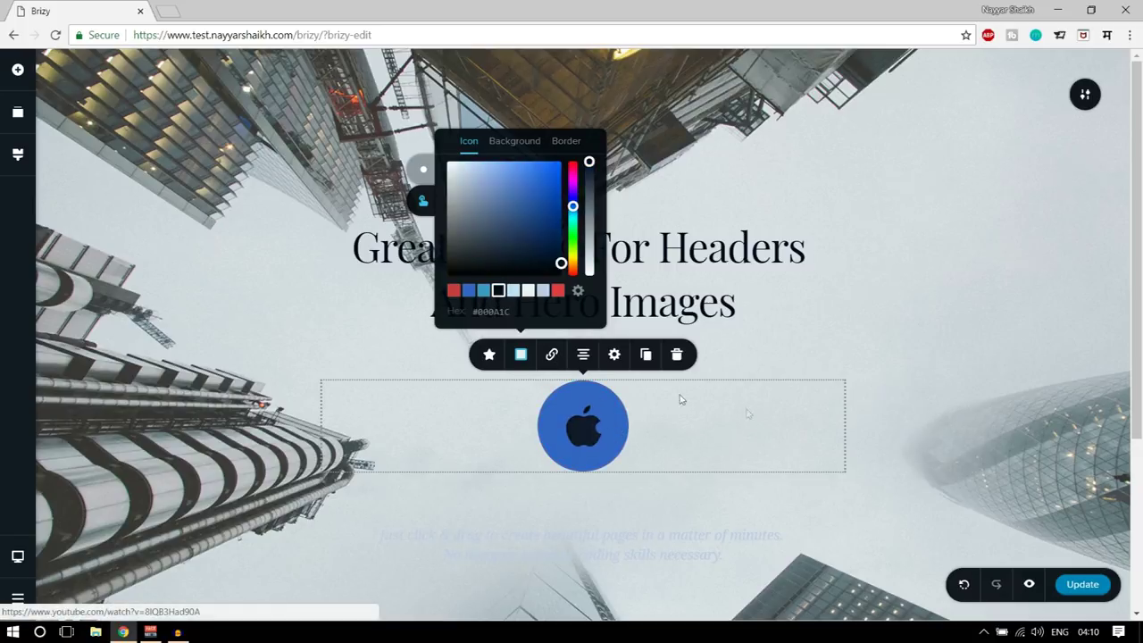
click(903, 325)
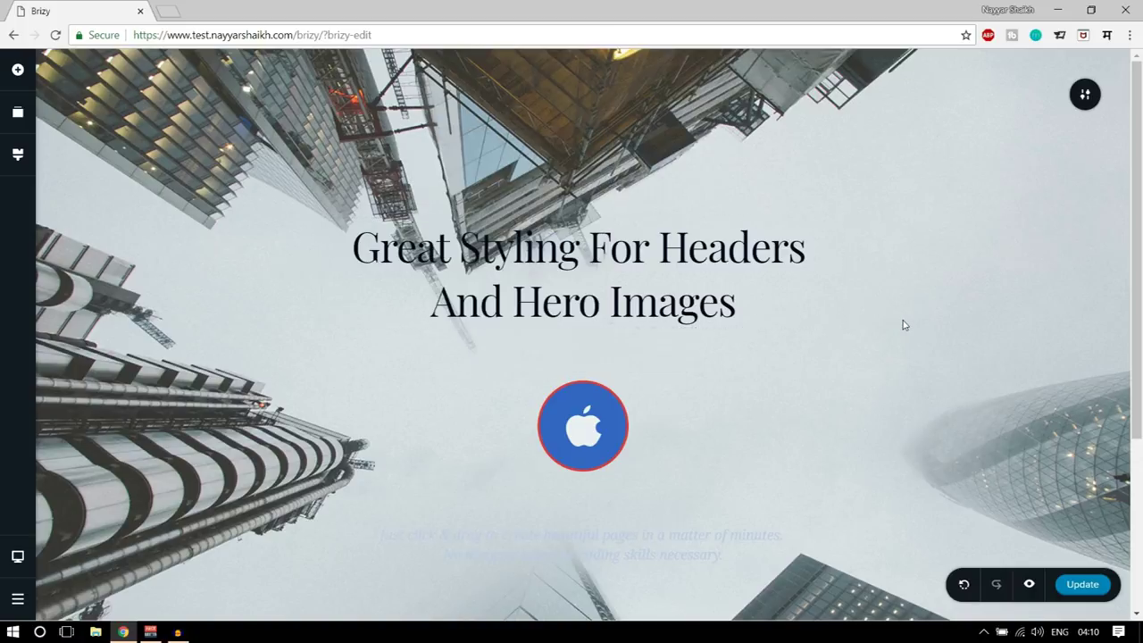
Turn the header block into a slider
scroll(933, 442, down, 3)
scroll(925, 456, up, 3)
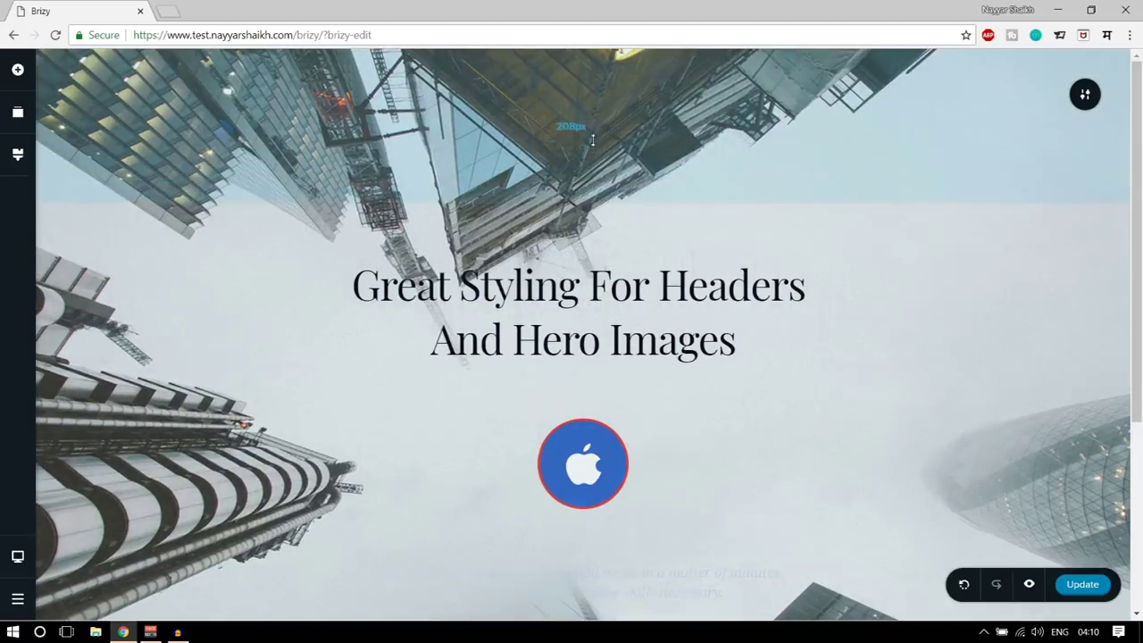
scroll(694, 480, down, 3)
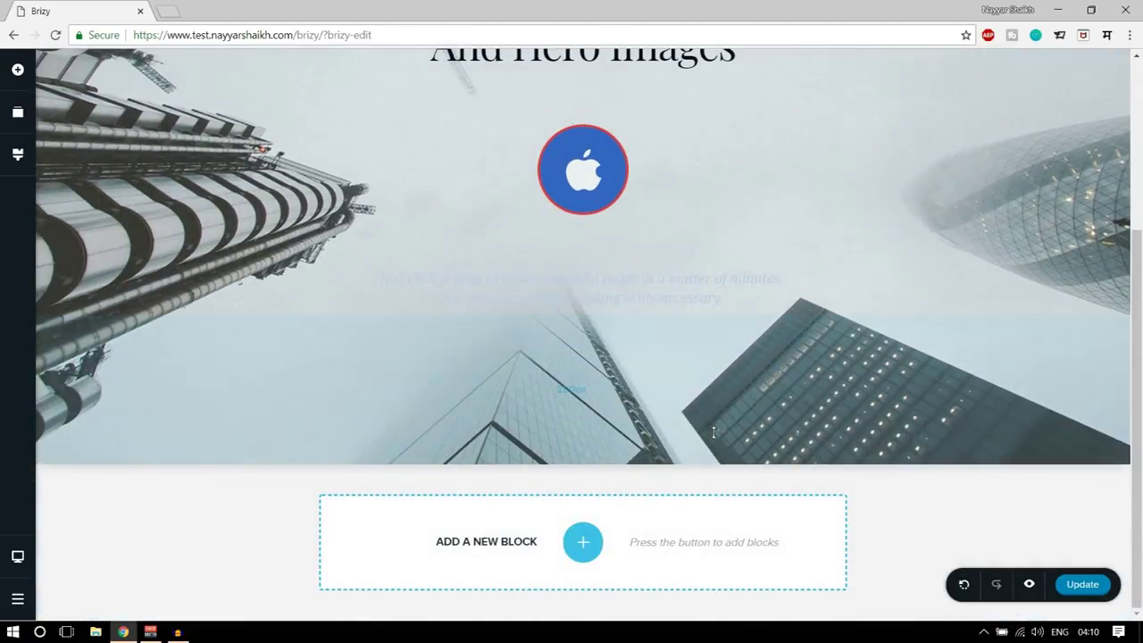
scroll(794, 444, up, 3)
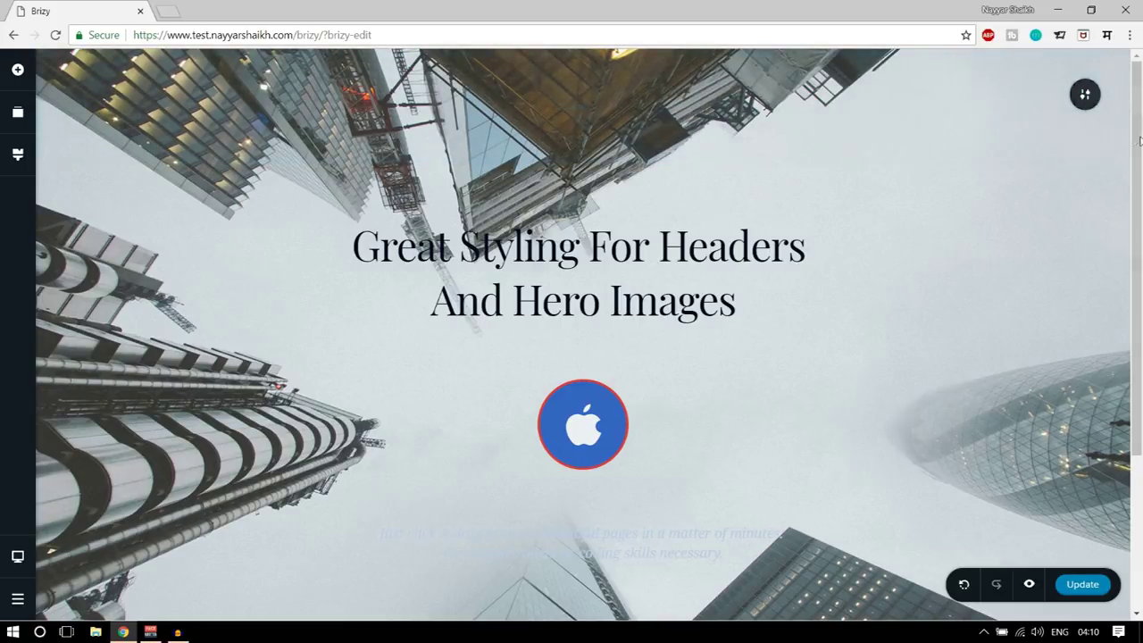
mouse_move(1086, 97)
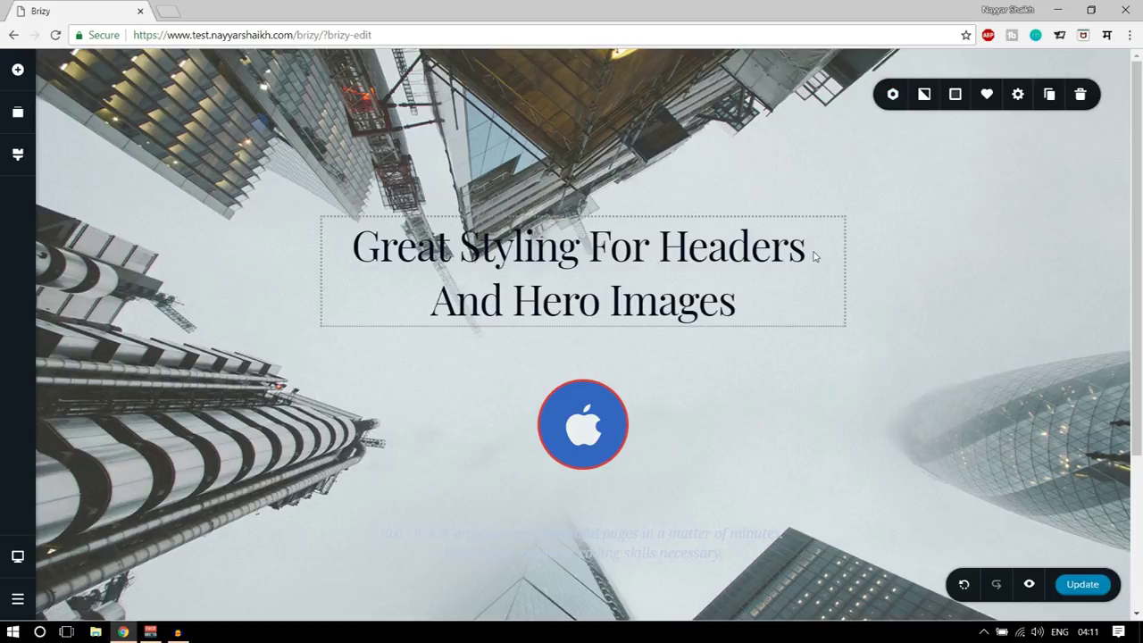
click(893, 104)
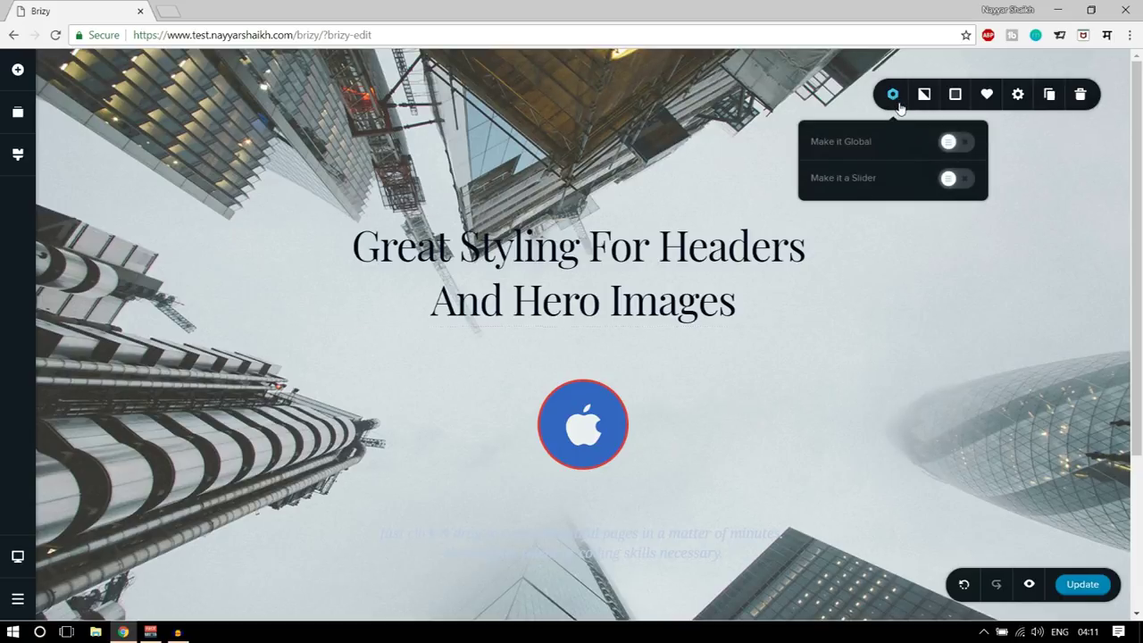
click(952, 179)
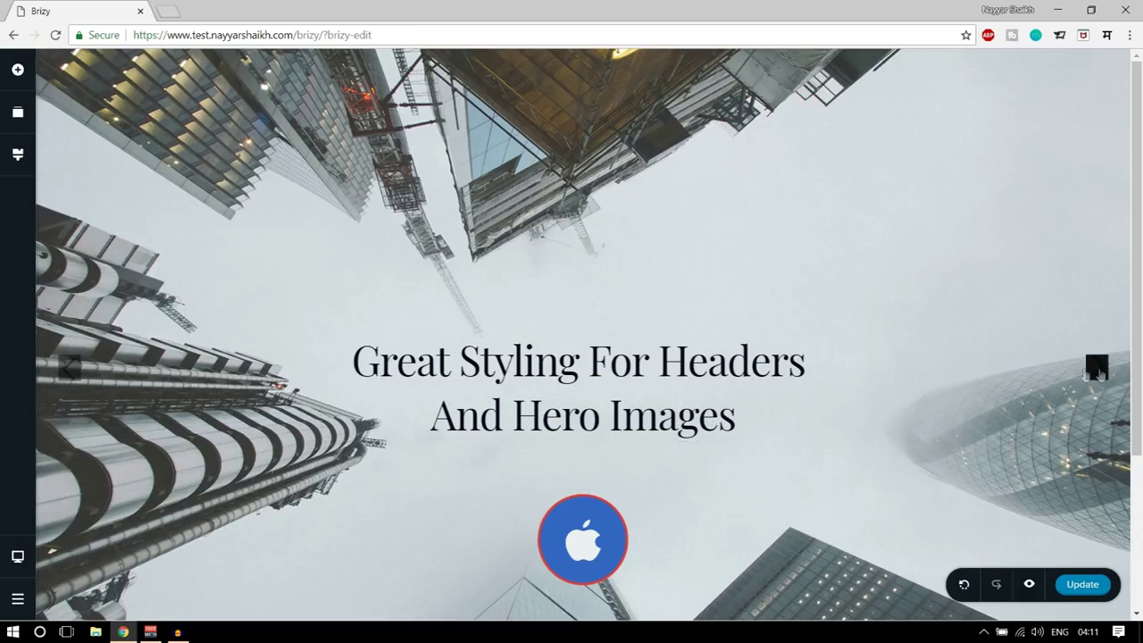
Switch to the slider's second slide and reduce the space above its heading to about 150 px
scroll(831, 463, down, 3)
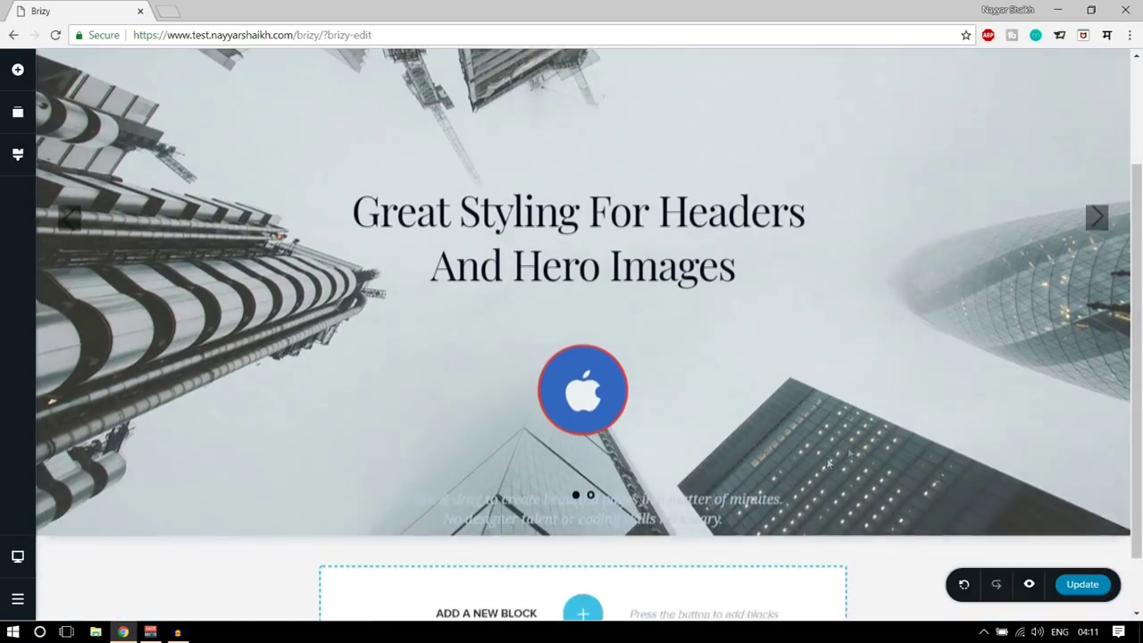
click(589, 425)
scroll(679, 429, up, 2)
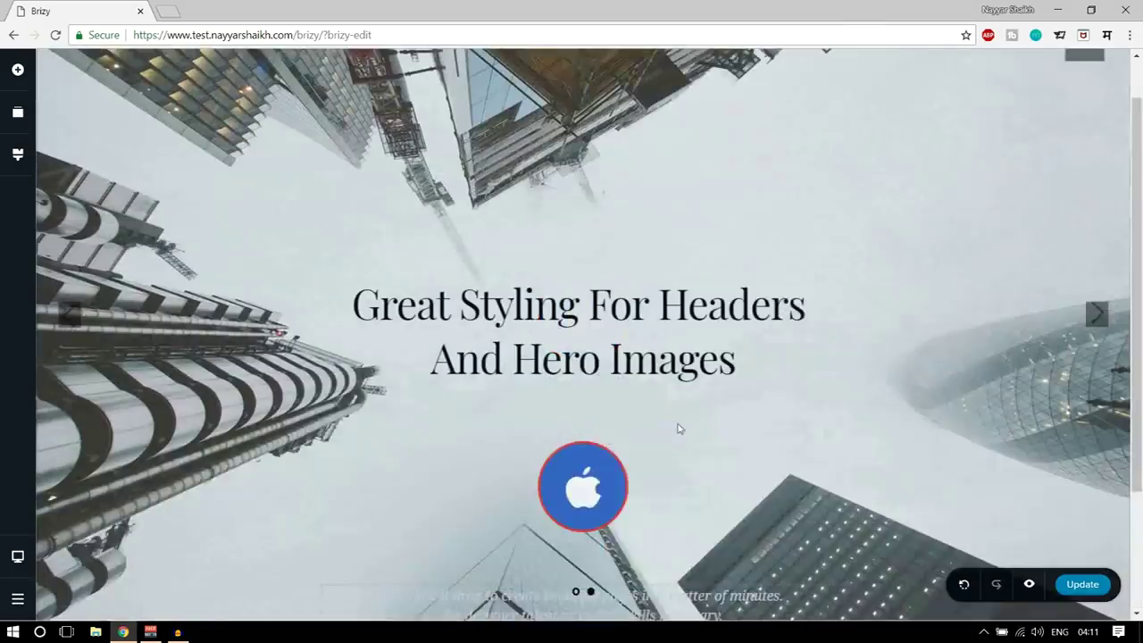
scroll(678, 429, up, 1)
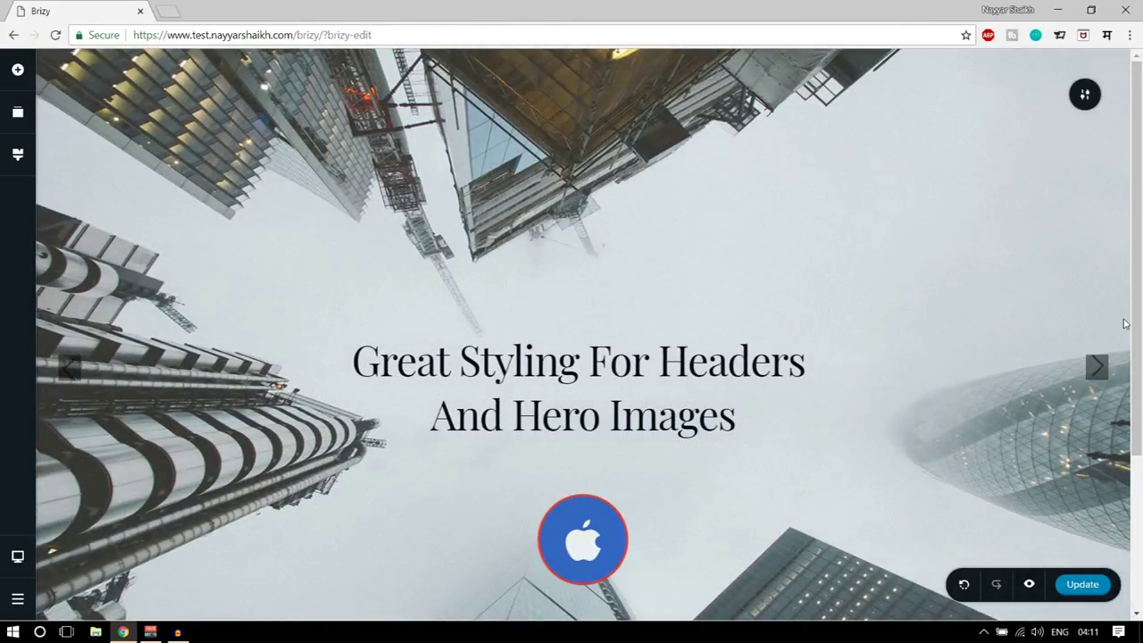
mouse_move(665, 134)
mouse_down()
mouse_move(665, 78)
mouse_move(661, 126)
mouse_up()
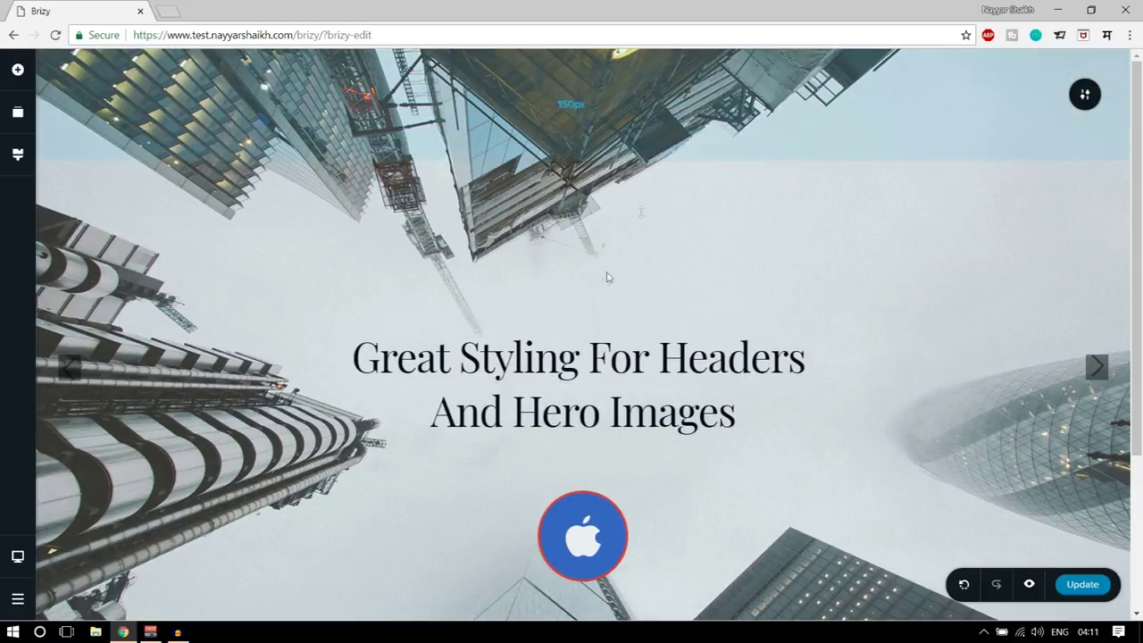
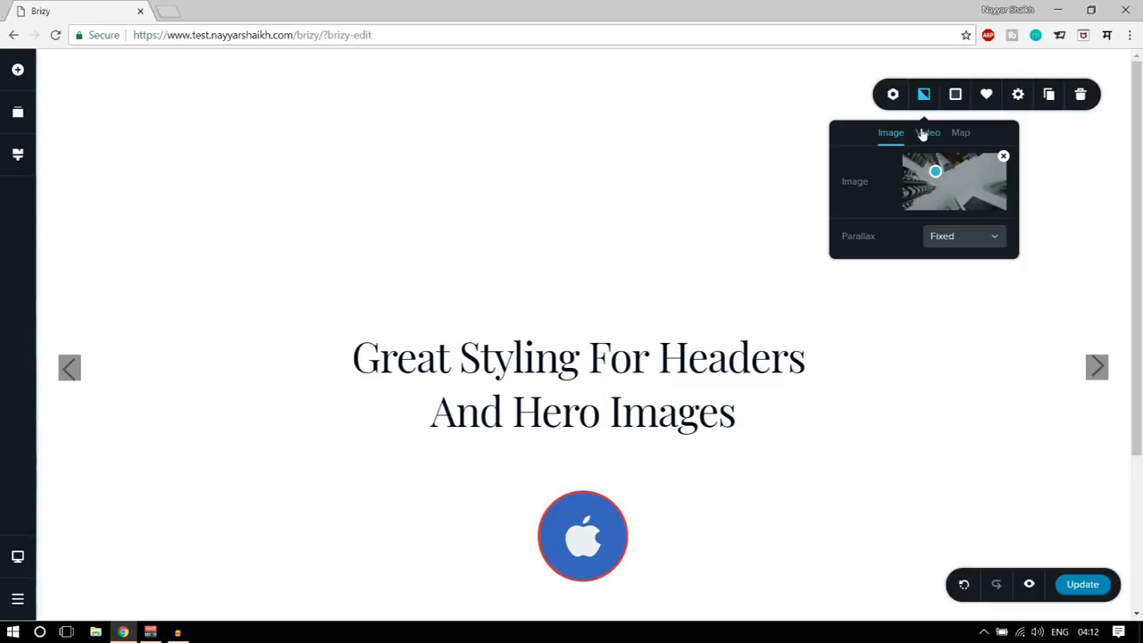
Set the parallax effect of the slide's background image to None
click(892, 134)
click(954, 238)
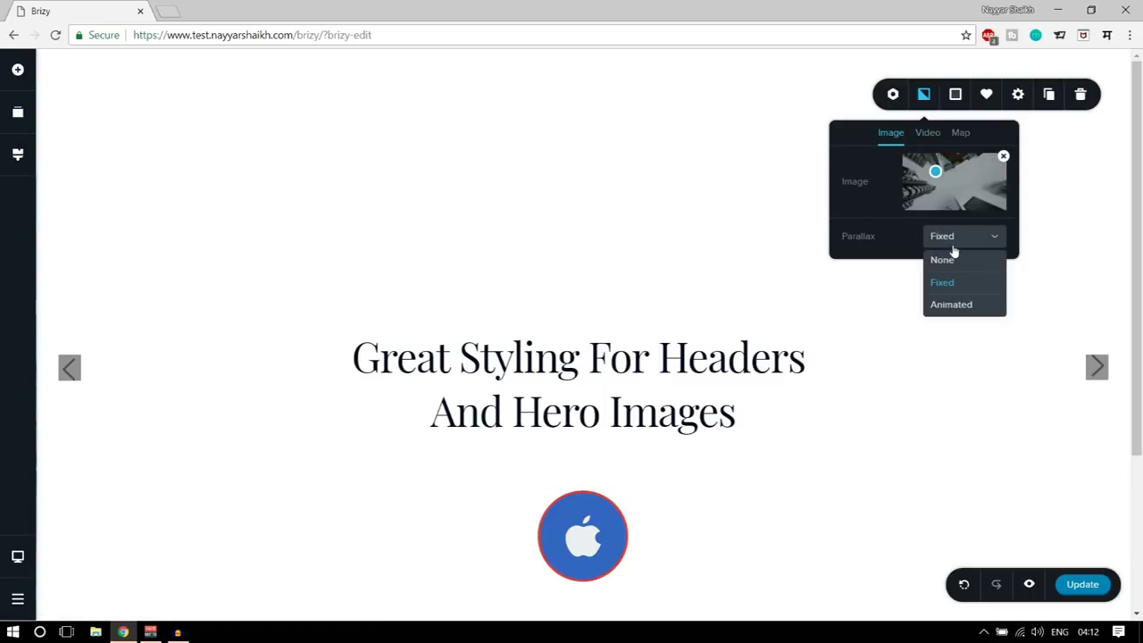
click(945, 261)
Try a video background with 1080p quality for the slide, and switch the background to a map
click(929, 134)
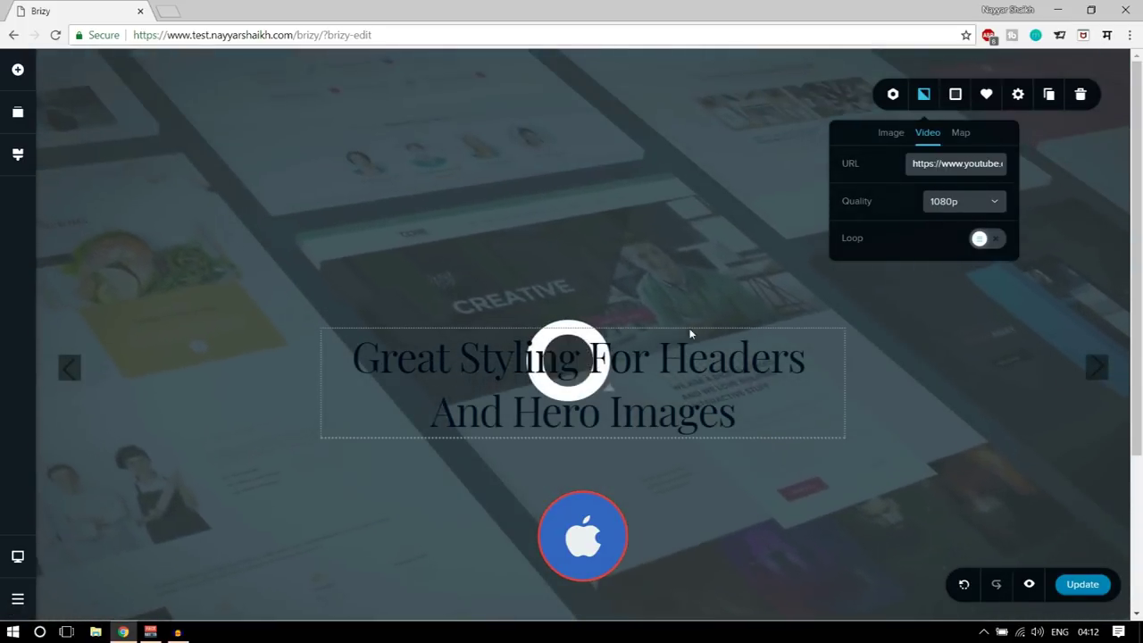
click(972, 207)
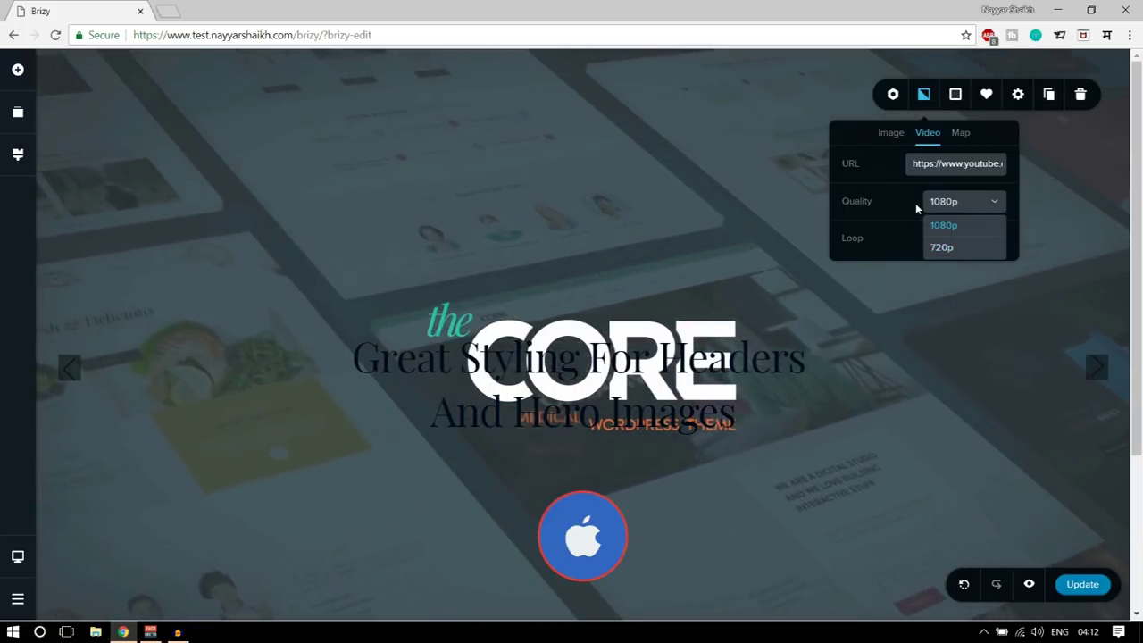
click(945, 226)
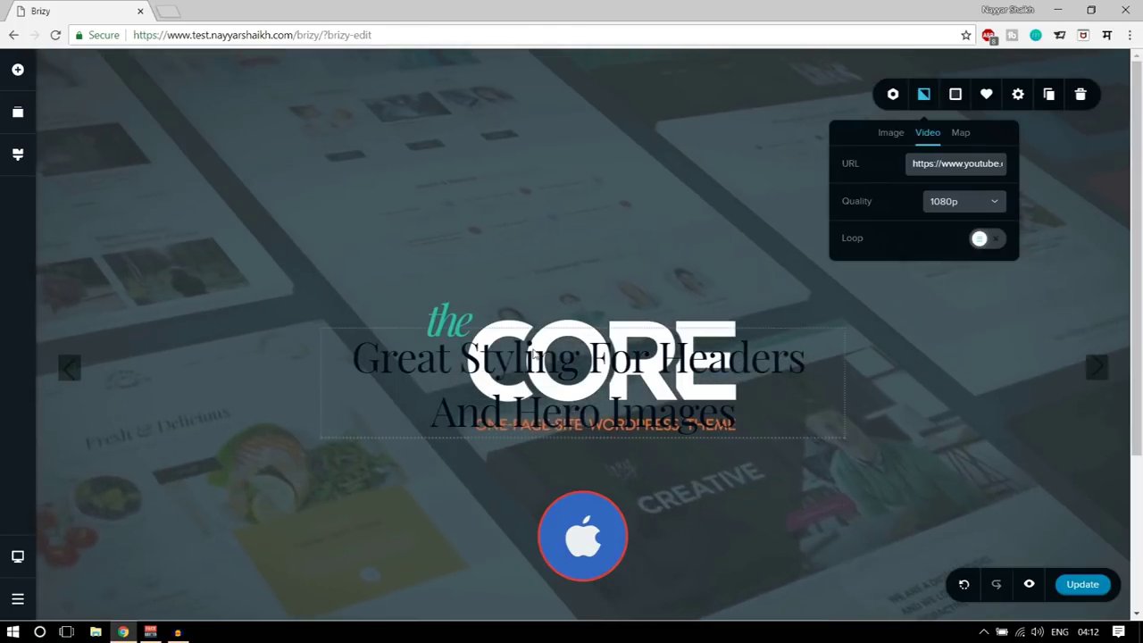
click(983, 239)
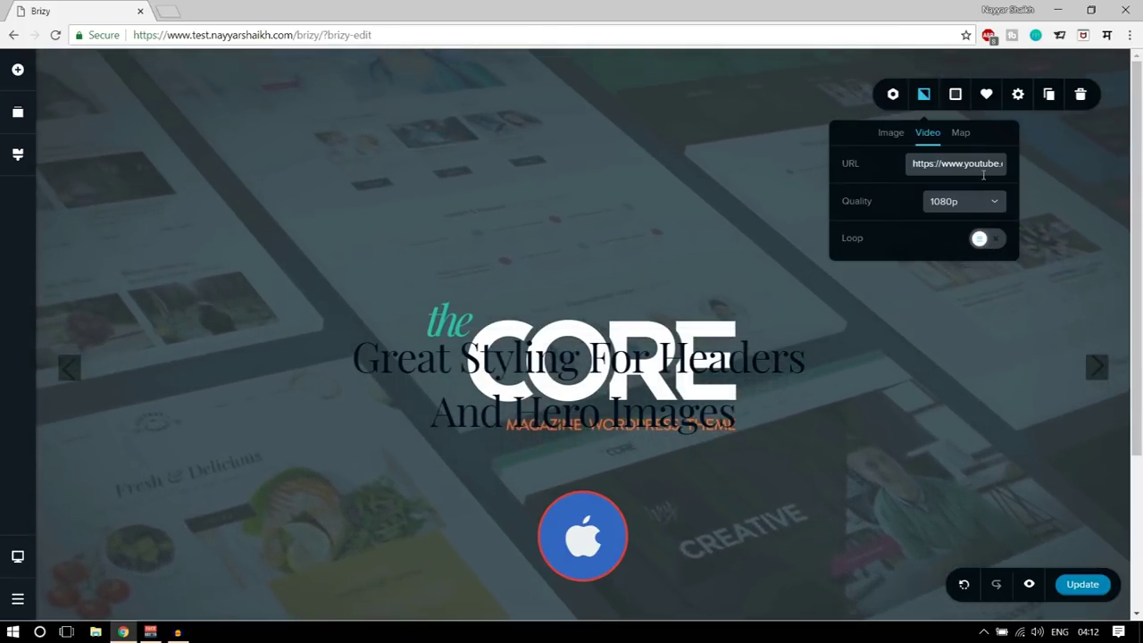
click(963, 132)
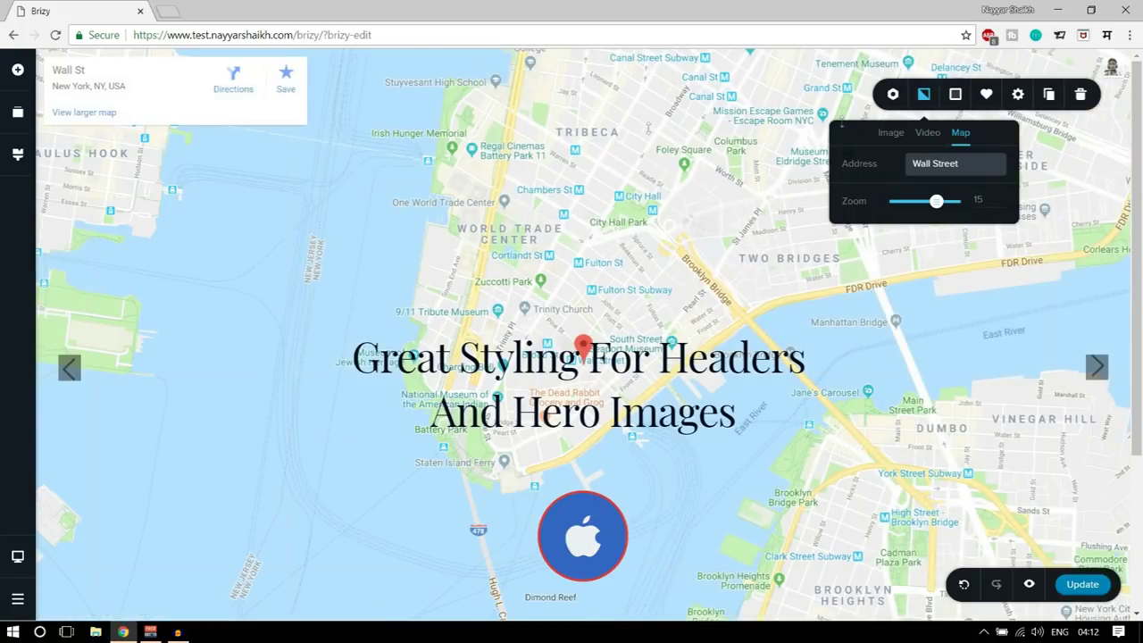
scroll(792, 381, down, 3)
scroll(885, 321, up, 3)
scroll(714, 358, down, 3)
scroll(893, 223, up, 3)
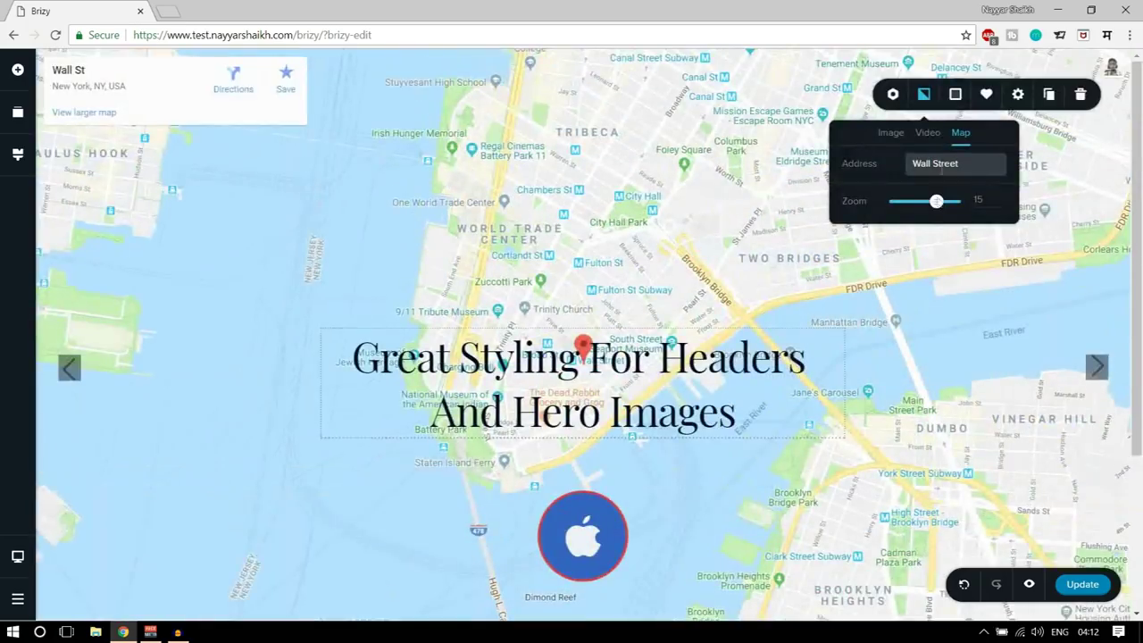
Give the slide's map background a black #000000 overlay and raise the overlay's opacity so the map is strongly darkened
click(956, 95)
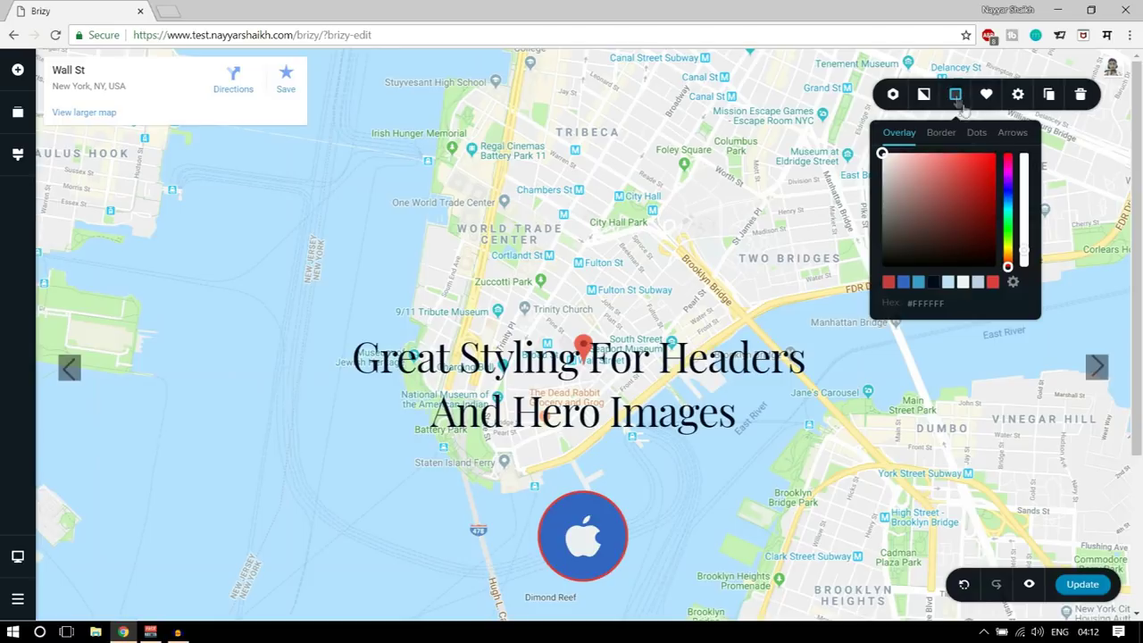
drag(920, 225, 886, 179)
drag(922, 213, 952, 293)
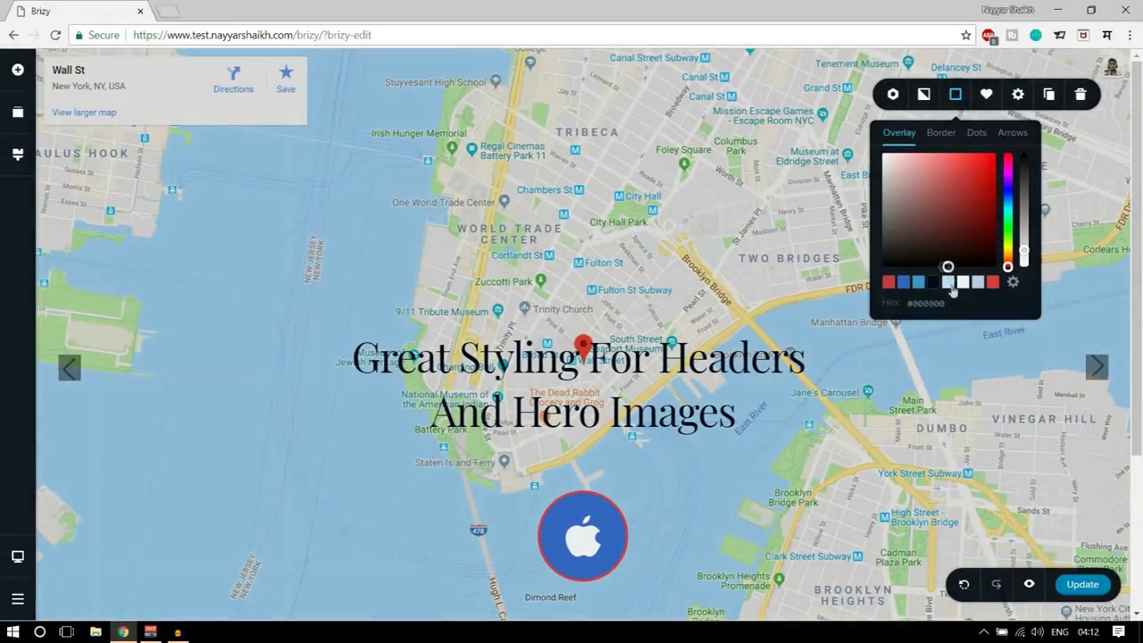
drag(1025, 250, 1025, 187)
Change the color of the "Great Styling For Headers And Hero Images" heading to the off-white palette color
click(759, 344)
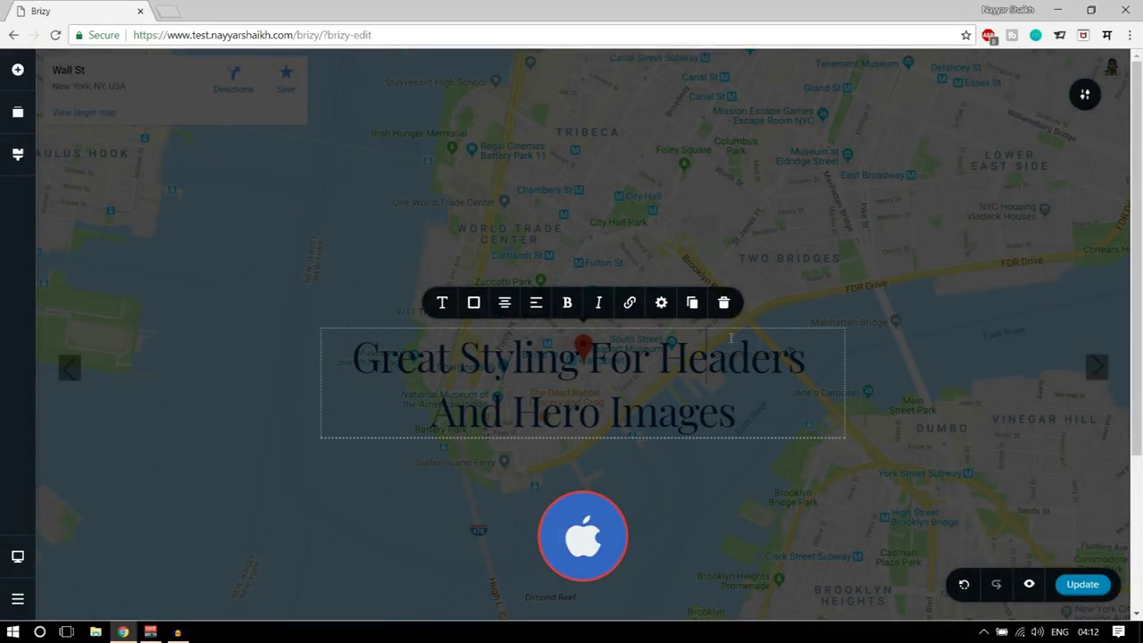
click(474, 302)
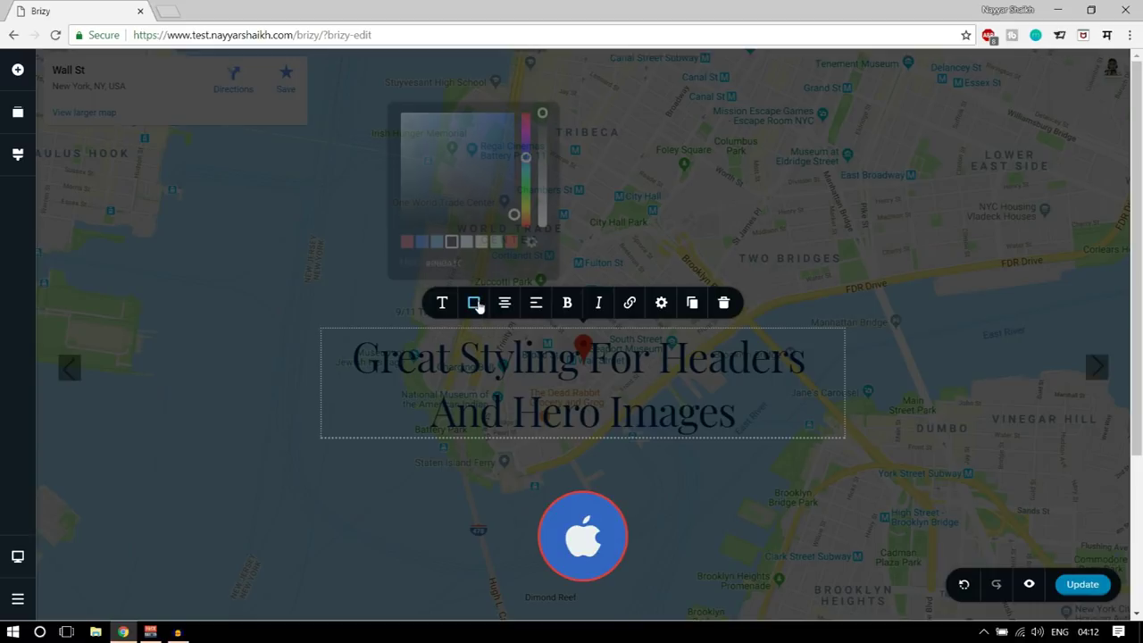
click(498, 239)
click(897, 261)
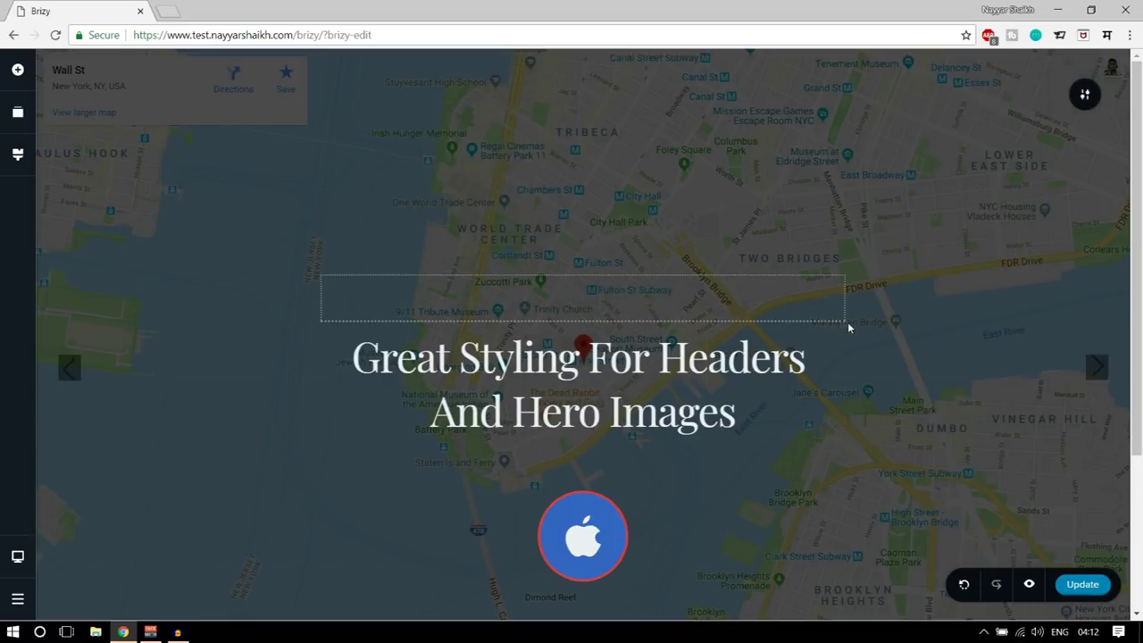
Start adding a new block below the slider and filter the block library to the Contact category
scroll(843, 325, down, 3)
scroll(876, 360, up, 3)
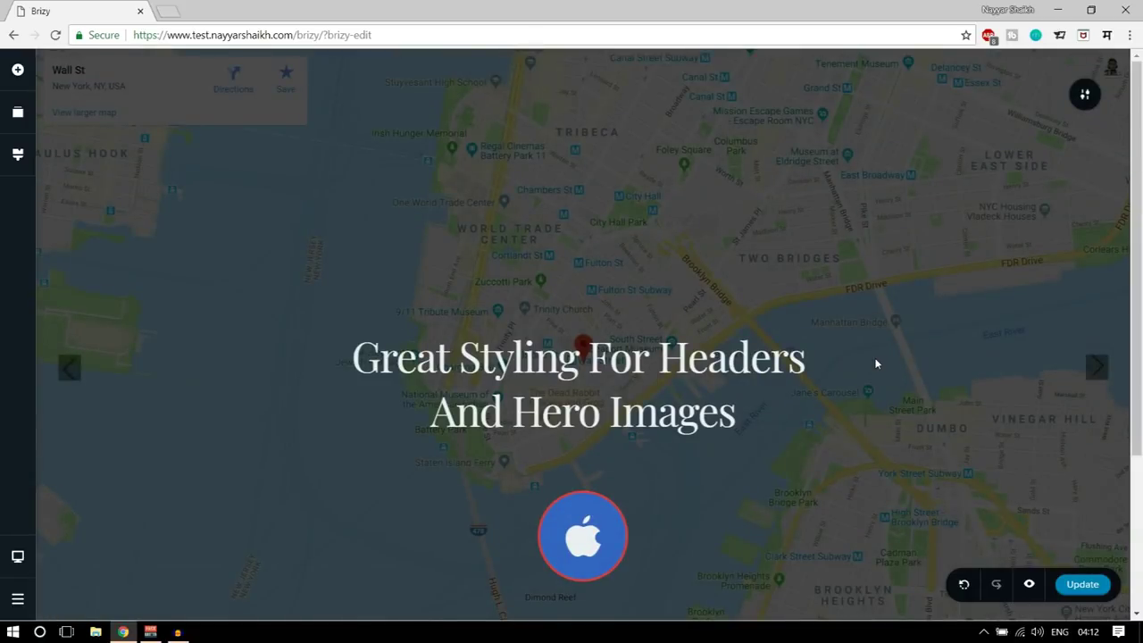
scroll(937, 336, down, 3)
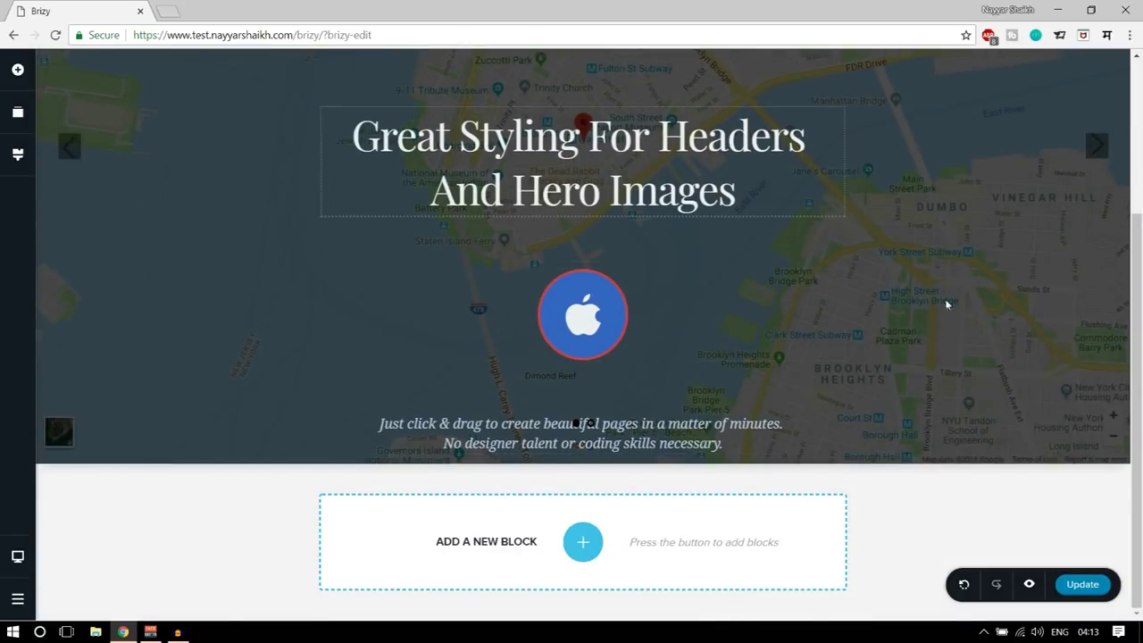
scroll(964, 340, up, 3)
scroll(977, 369, down, 3)
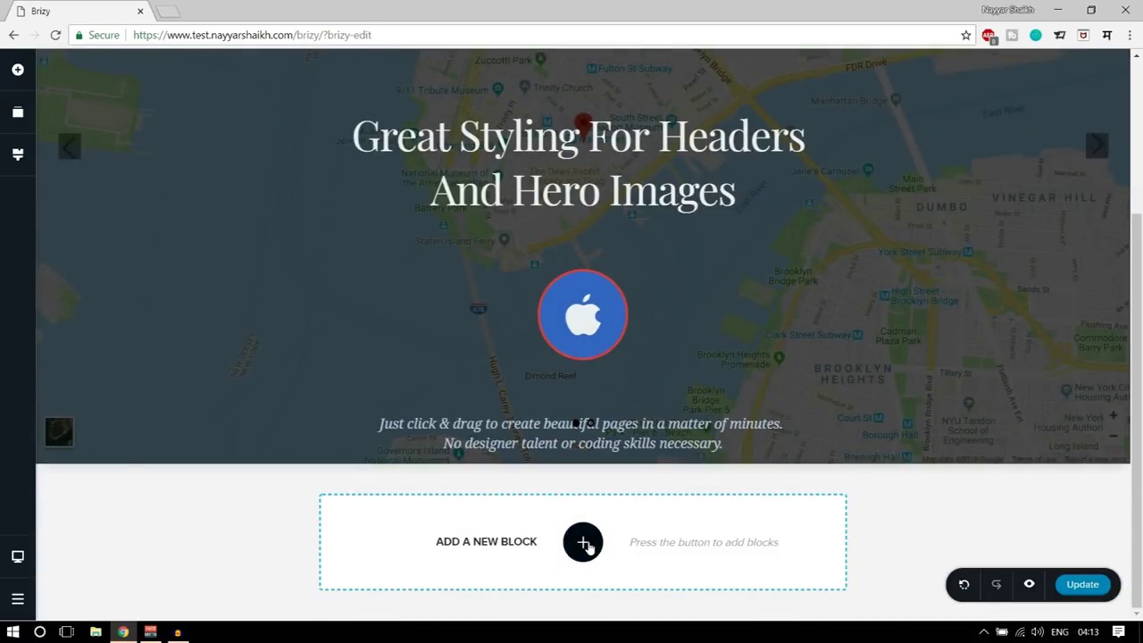
click(584, 543)
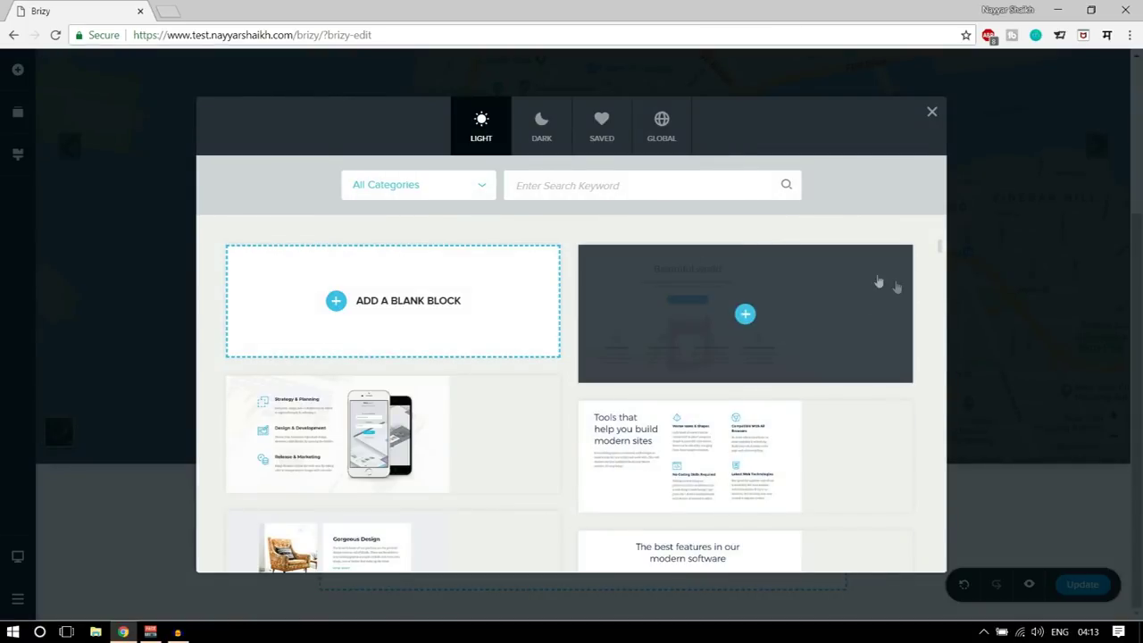
click(411, 185)
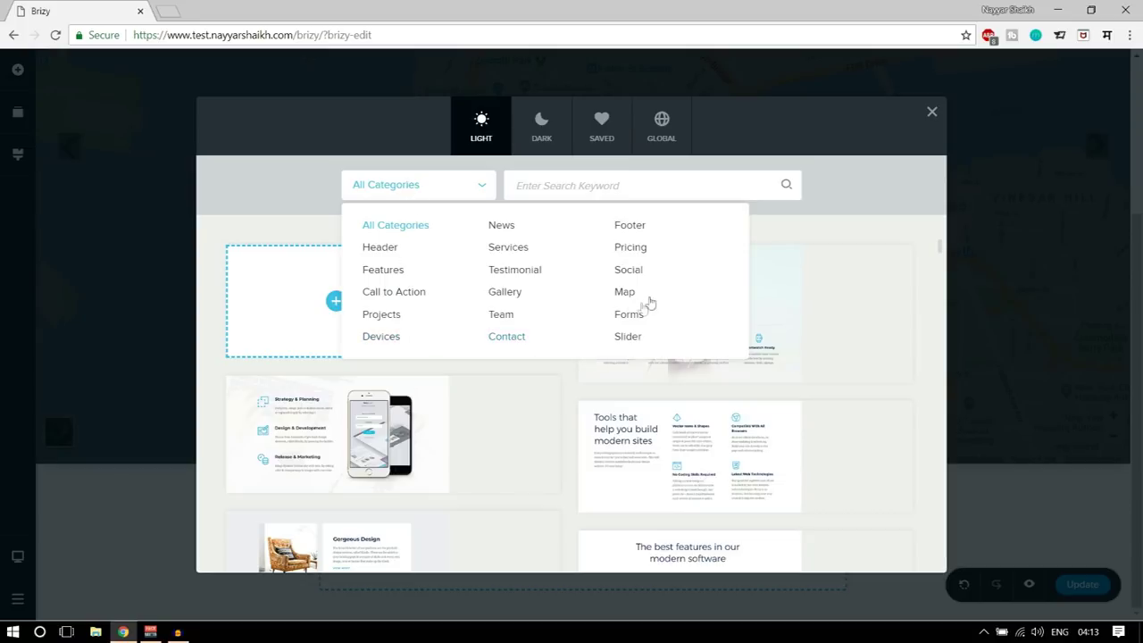
click(511, 344)
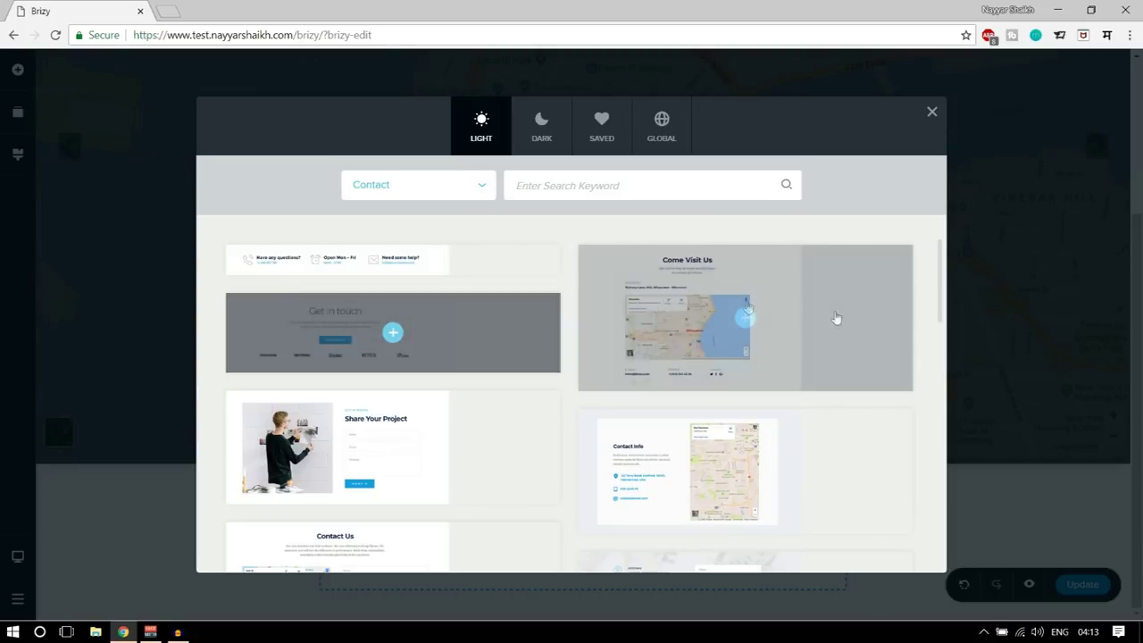
Add the dark-style contact block that pairs address, email and phone details with a Name, Email and Message form
scroll(837, 330, down, 2)
scroll(869, 413, down, 2)
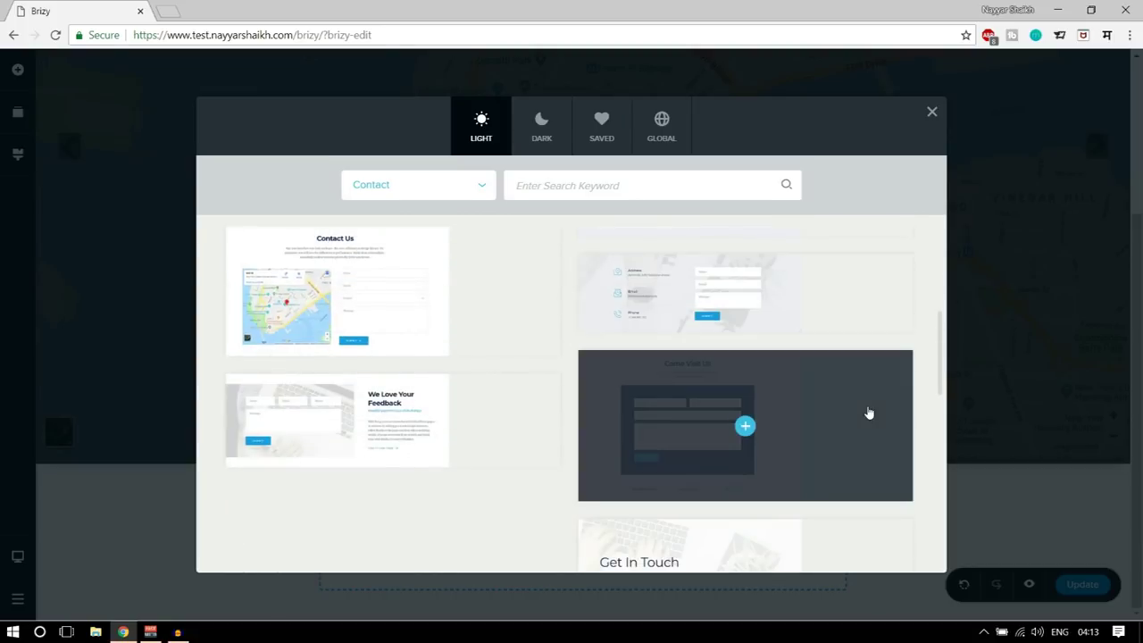
scroll(855, 403, up, 1)
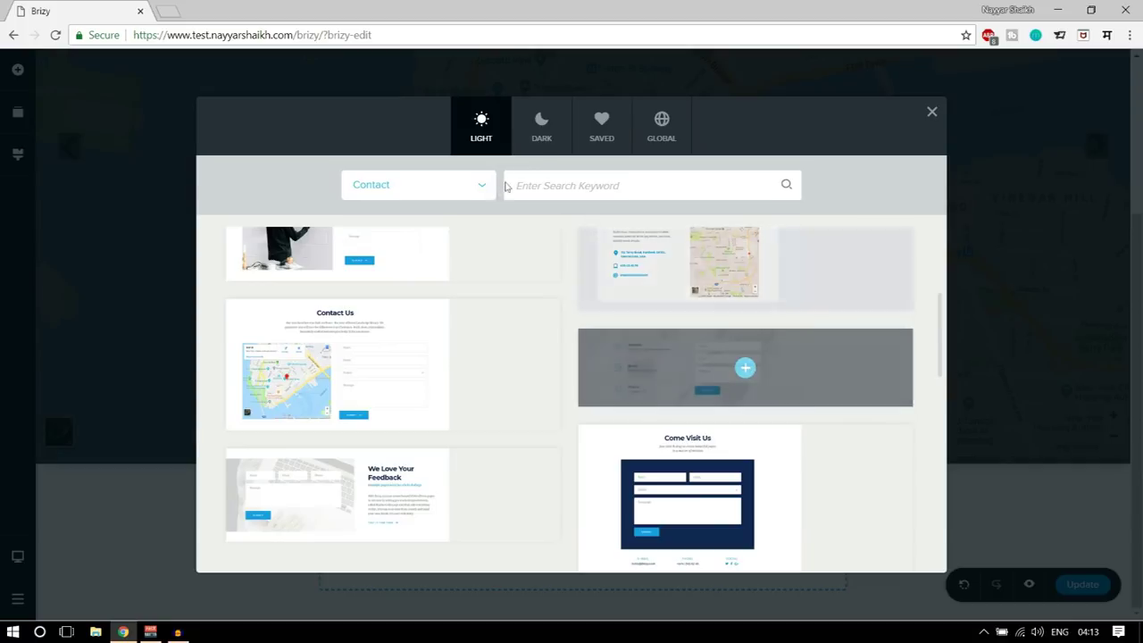
click(547, 144)
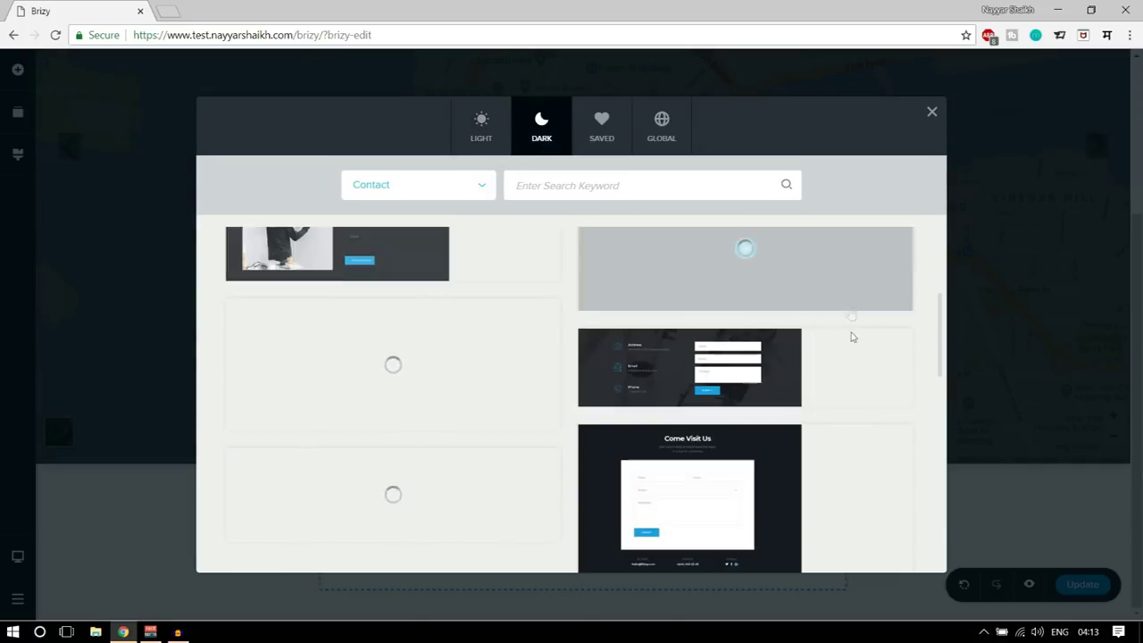
scroll(893, 335, down, 2)
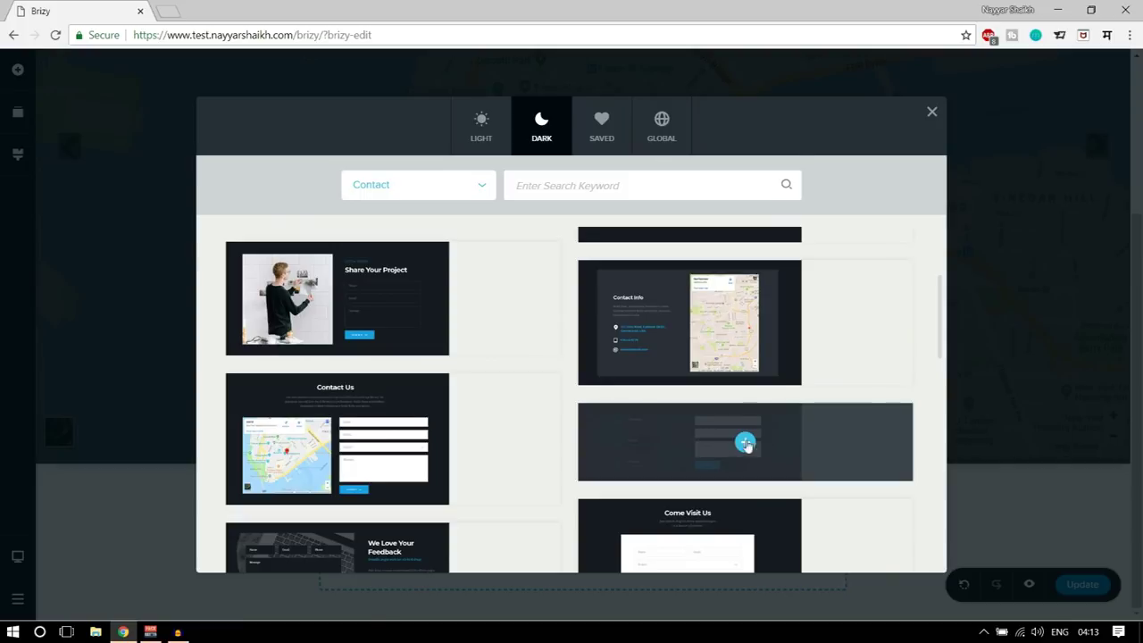
click(746, 443)
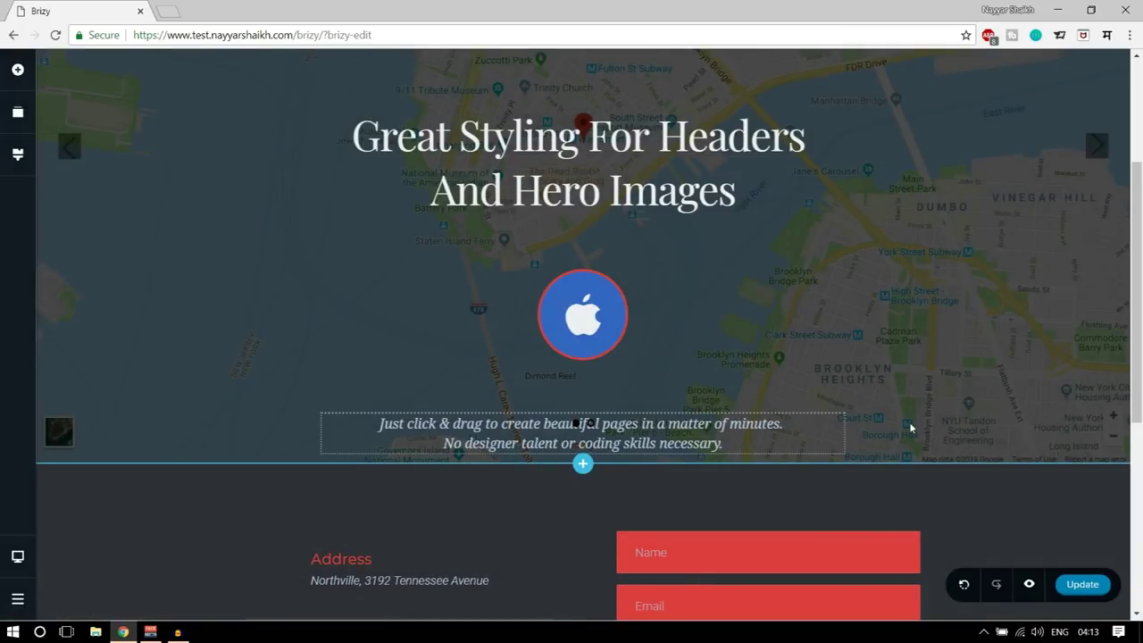
Set the text color of the contact form's Submit button to off-white #EEF0F2
scroll(1042, 423, down, 10)
scroll(1041, 423, up, 10)
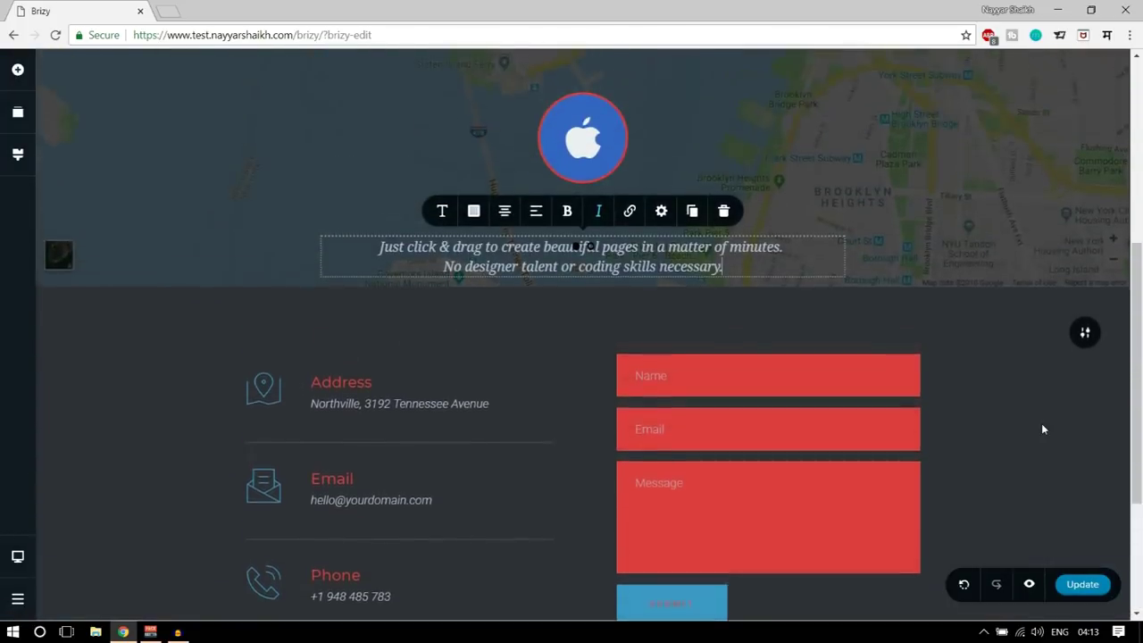
scroll(1041, 424, up, 2)
scroll(1042, 420, down, 6)
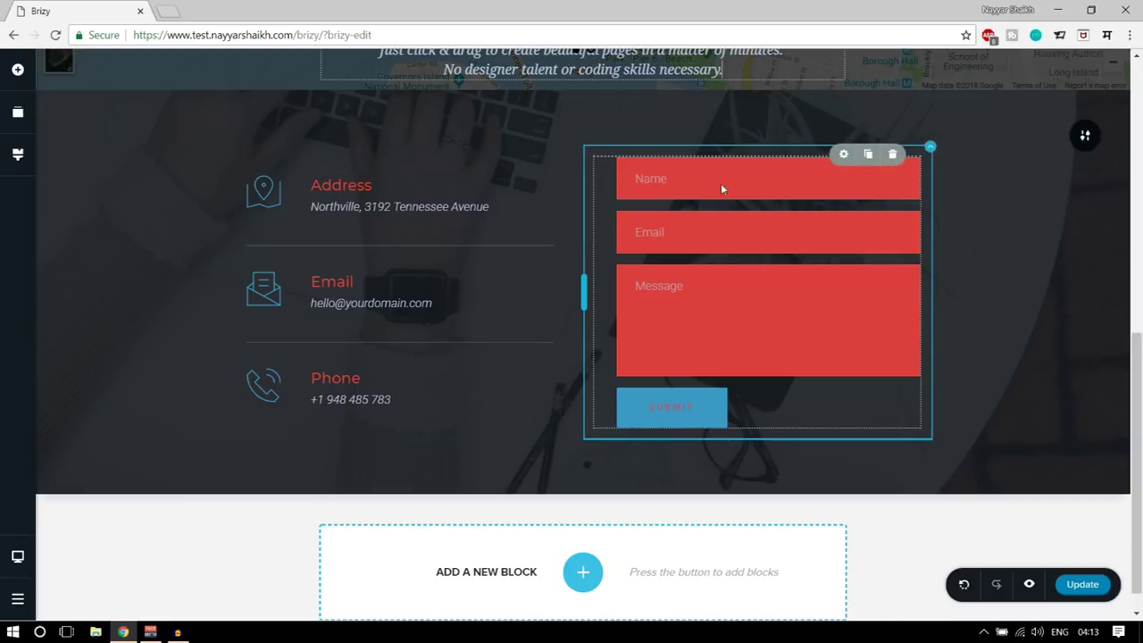
click(712, 414)
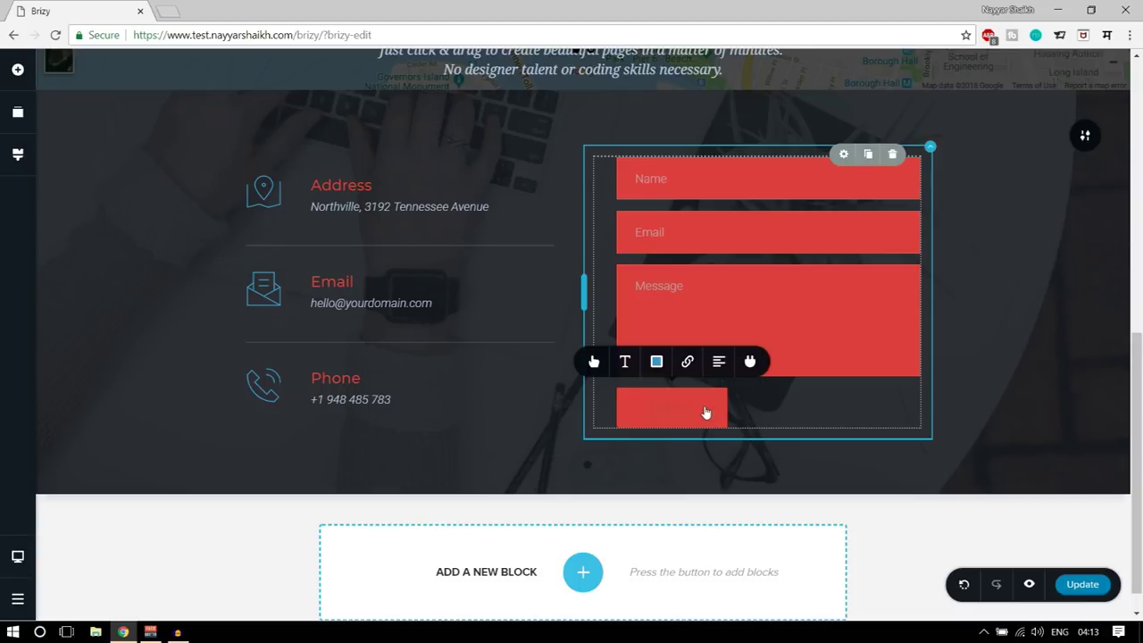
click(659, 367)
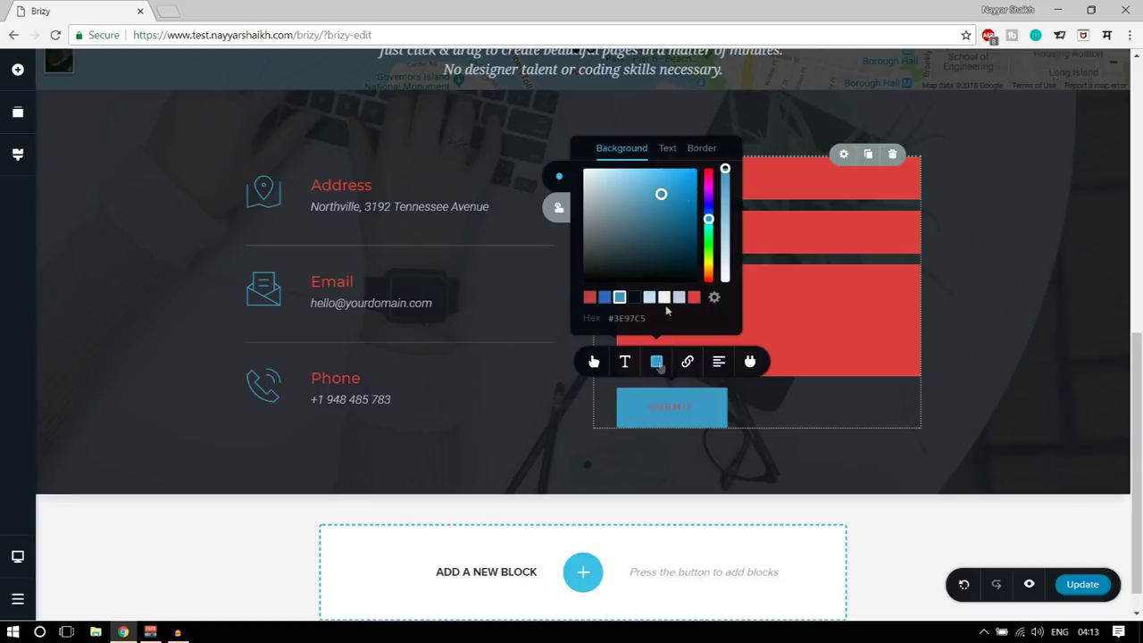
click(667, 149)
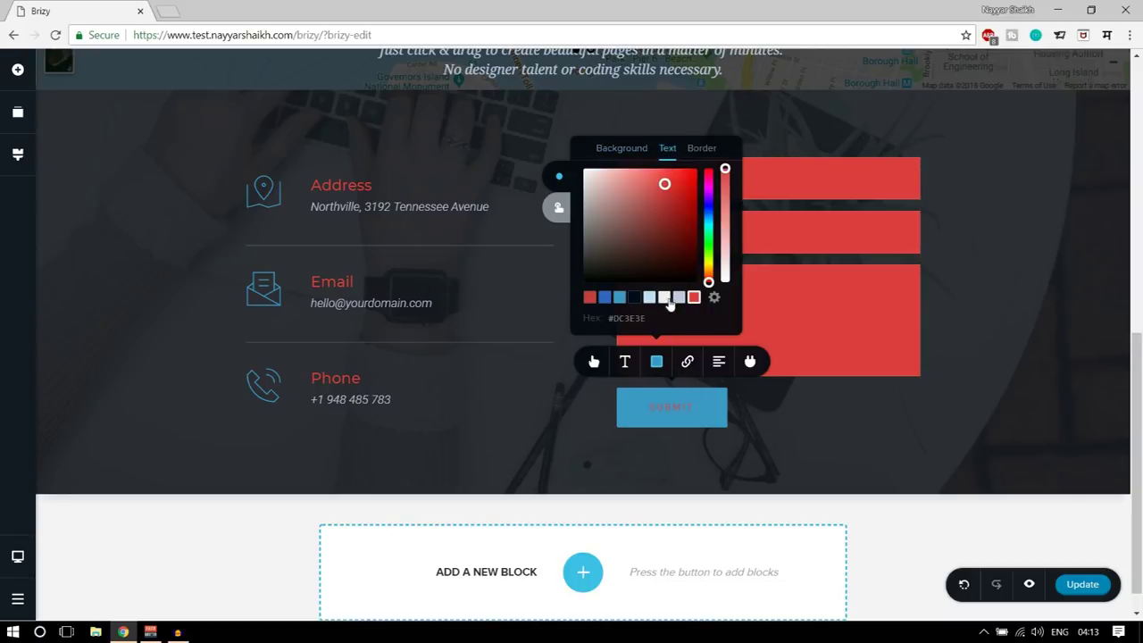
click(665, 299)
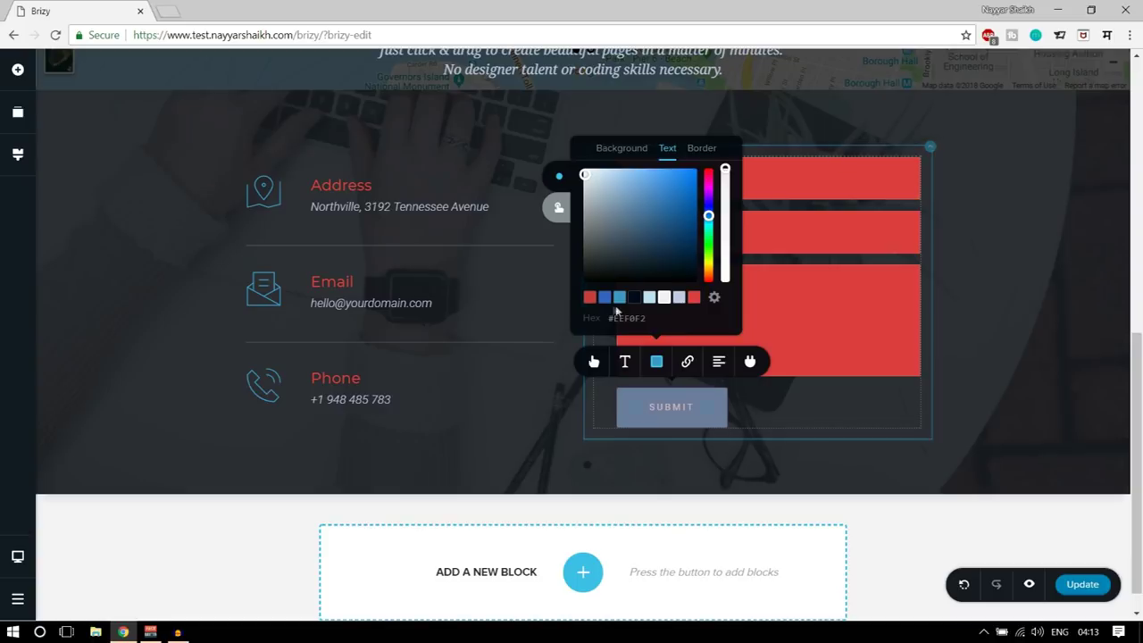
Give the Submit button rounded corners and an outline-only fill
click(595, 363)
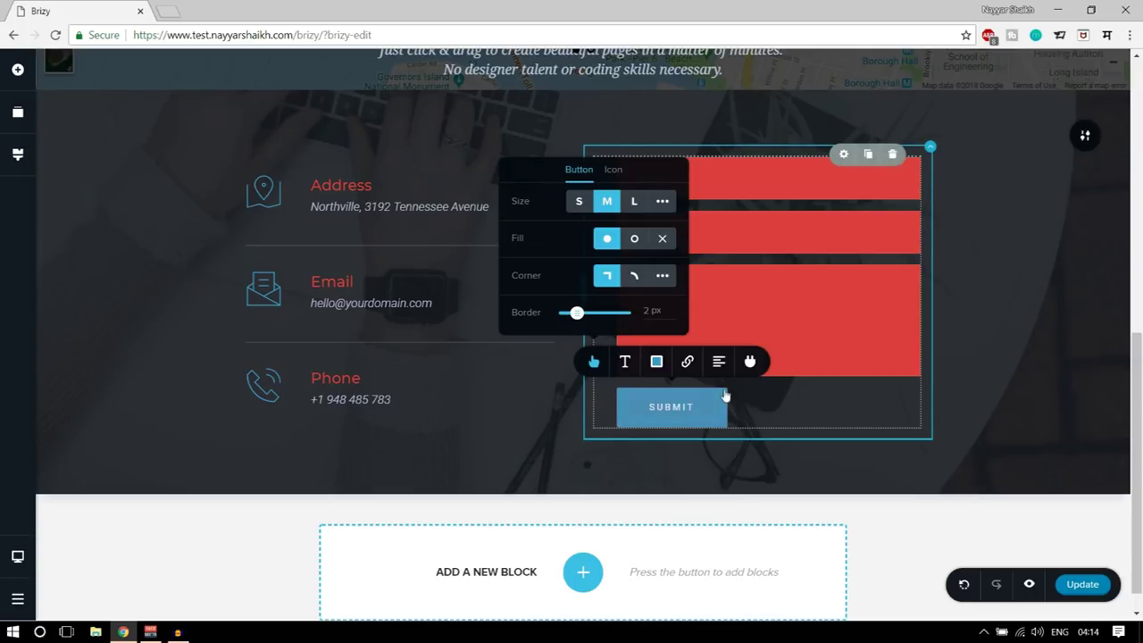
click(635, 279)
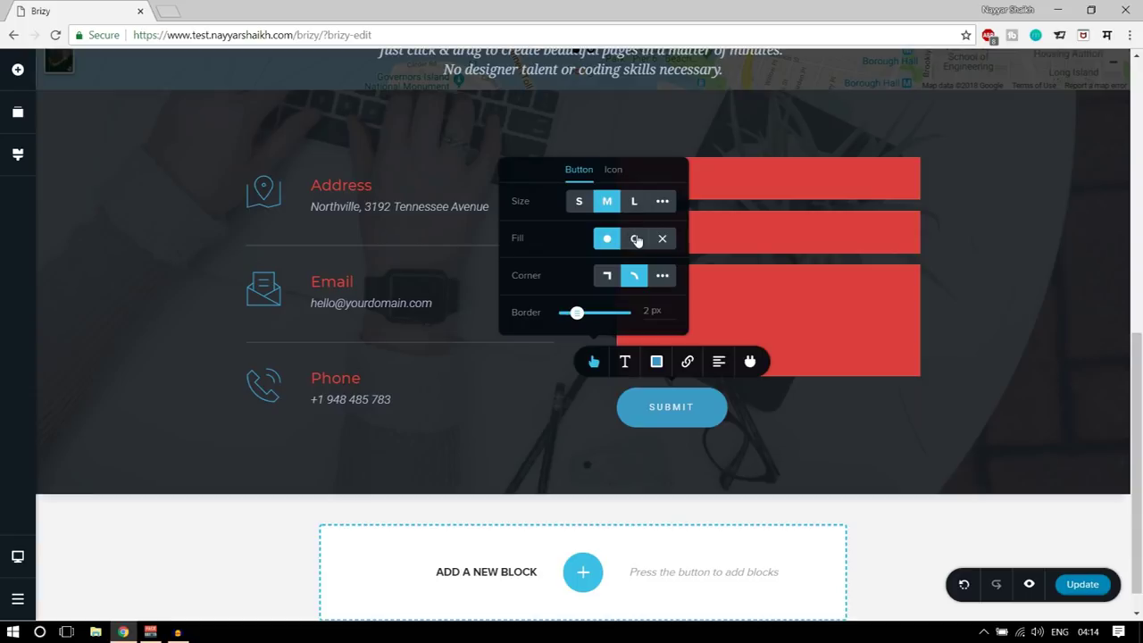
click(636, 239)
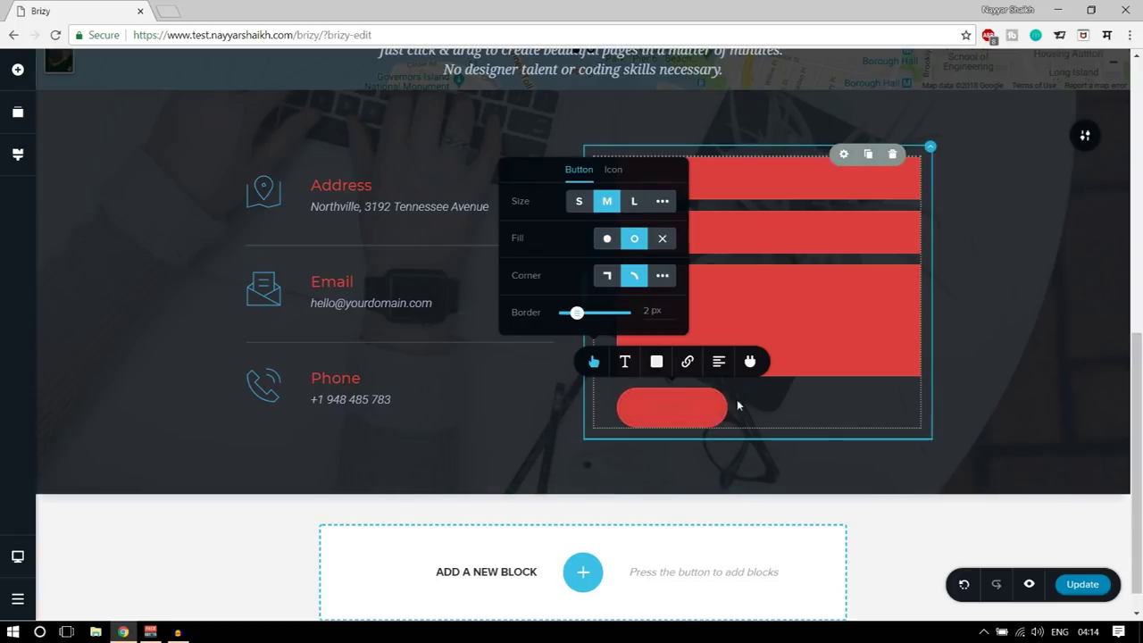
click(608, 240)
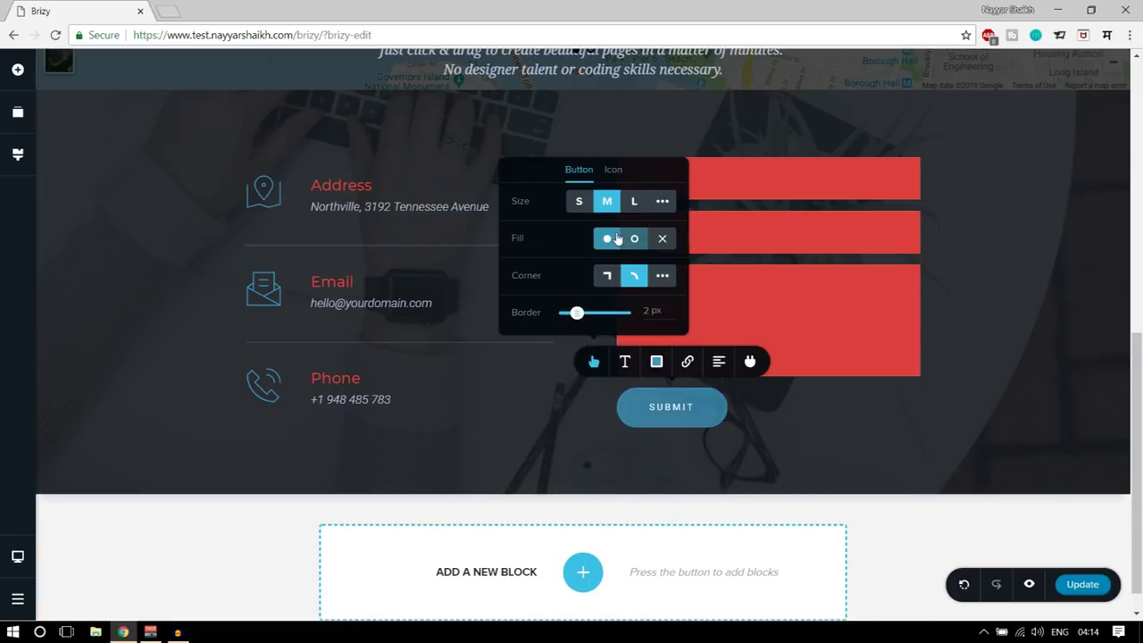
click(635, 240)
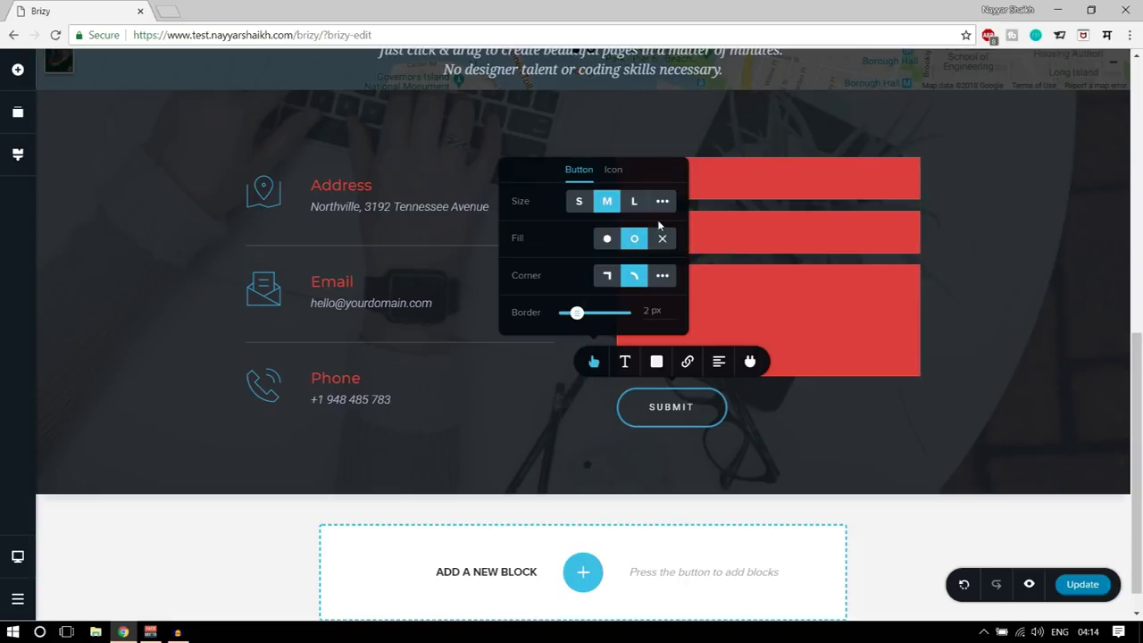
Set the Submit button's size to L and make its border slightly thicker
click(579, 201)
click(635, 201)
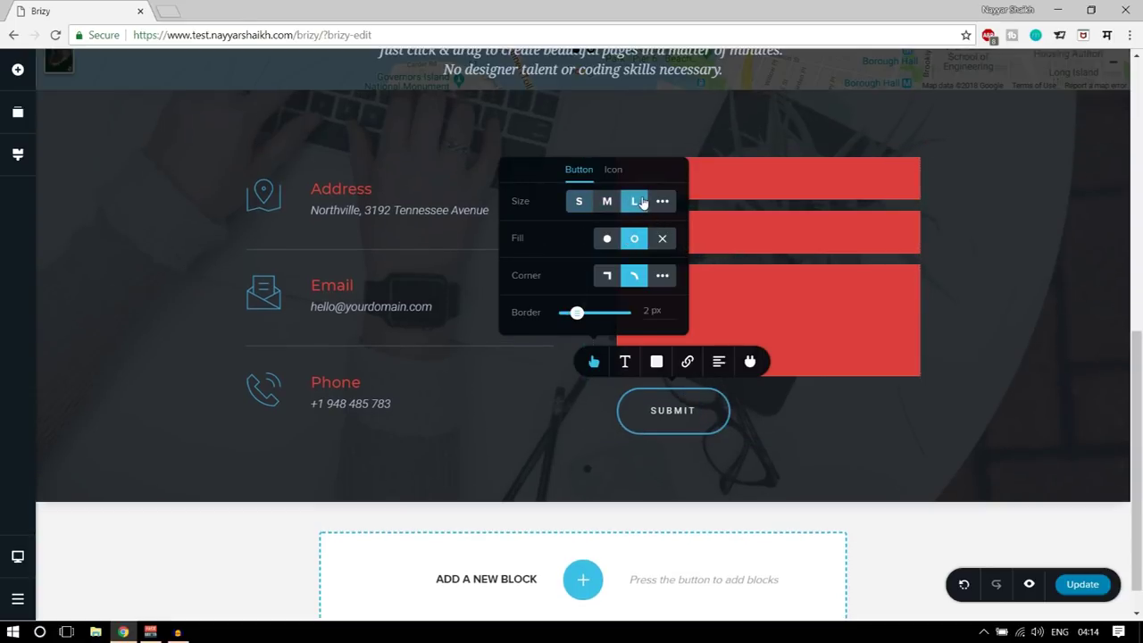
drag(577, 317, 583, 313)
Add the outline rocket icon from the Travel category to the Submit button
click(613, 171)
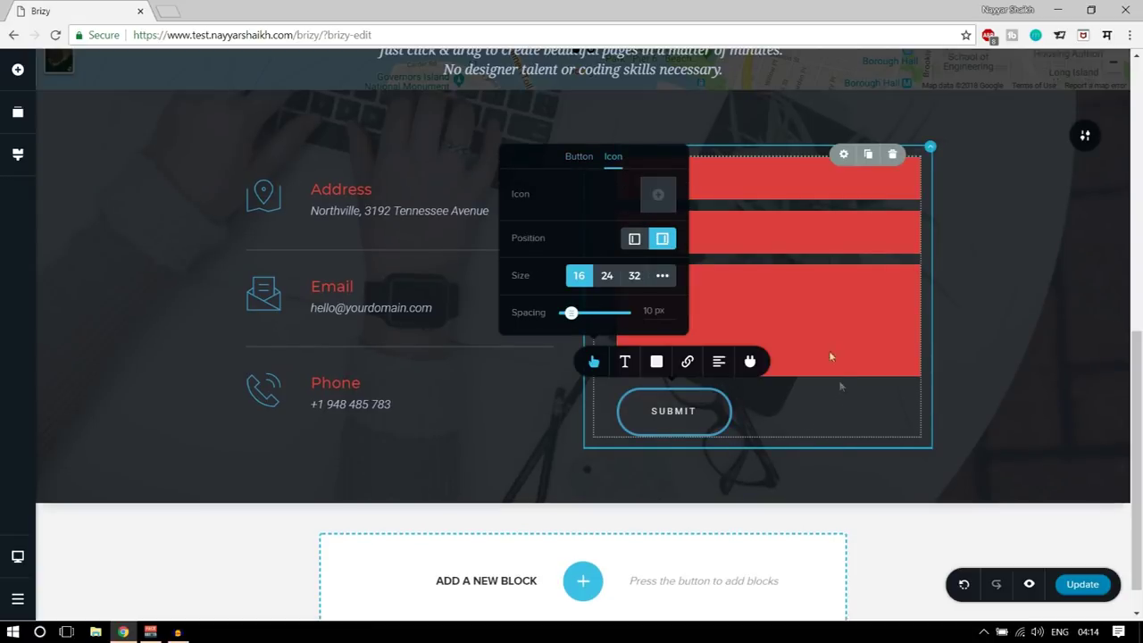
click(658, 193)
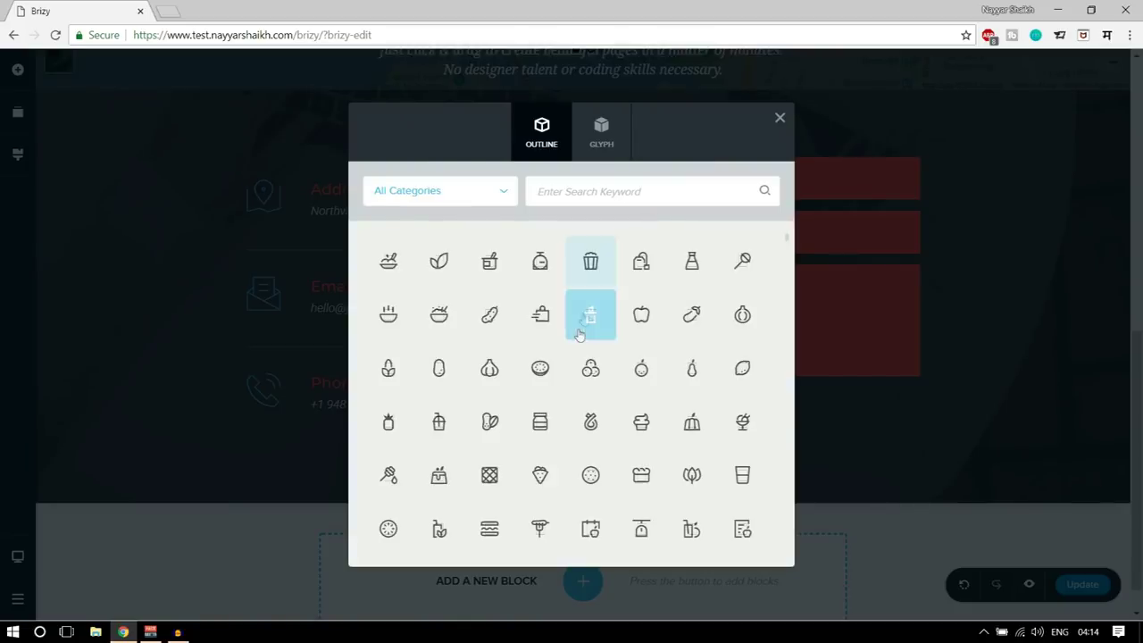
scroll(696, 418, down, 10)
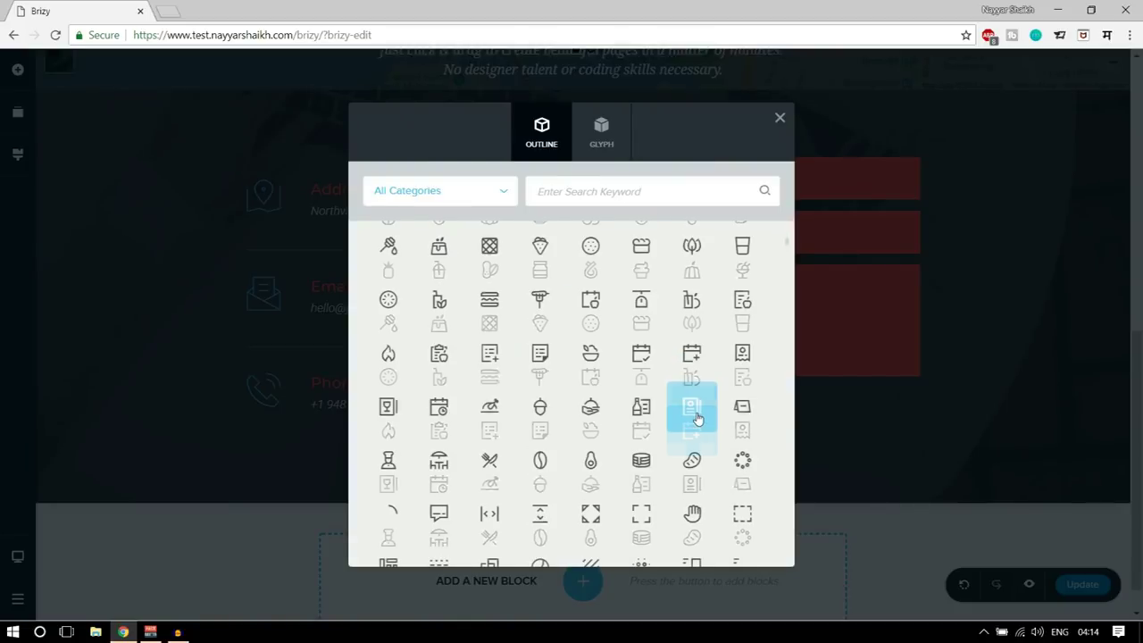
click(488, 195)
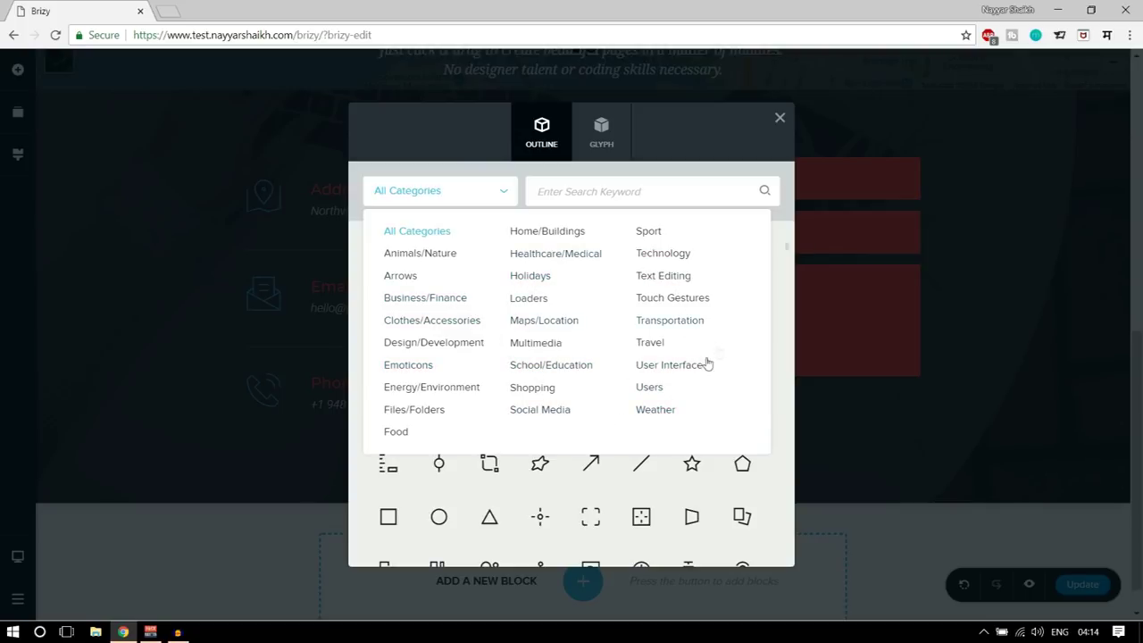
click(650, 346)
scroll(650, 376, up, 5)
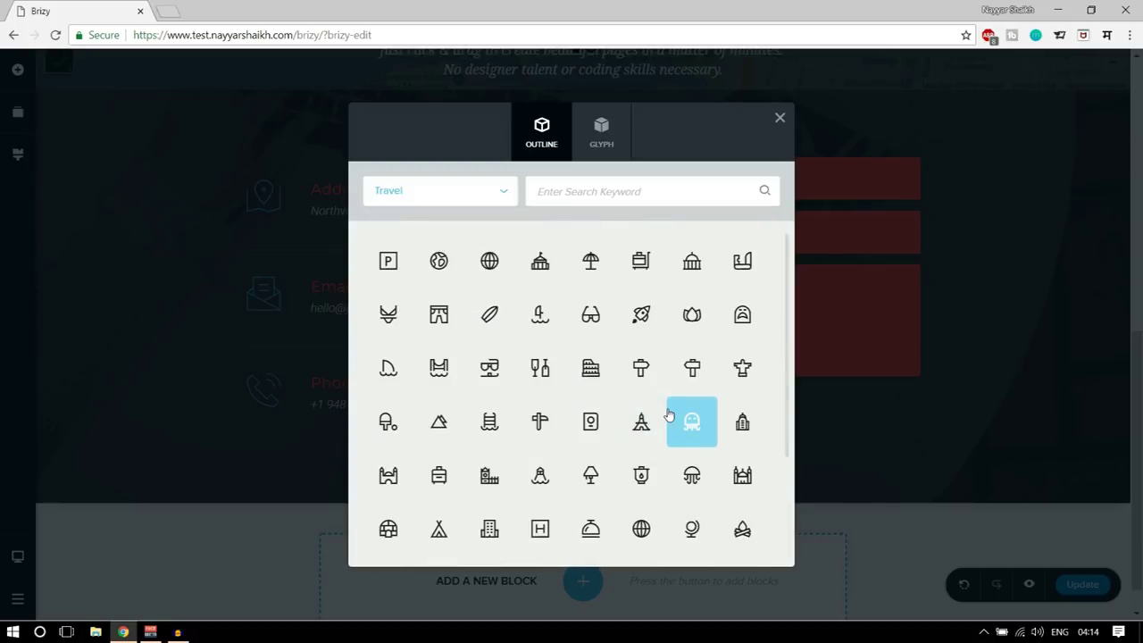
click(642, 317)
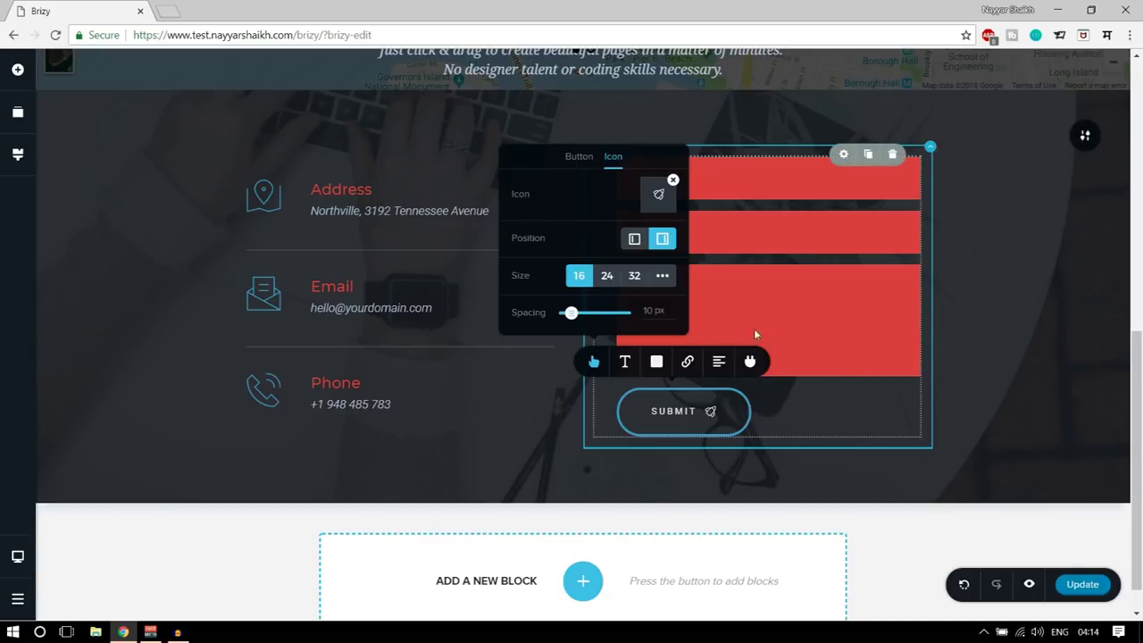
Set the Submit button's icon size to 32, keep it positioned after the text, and set its spacing to 21 px
click(606, 277)
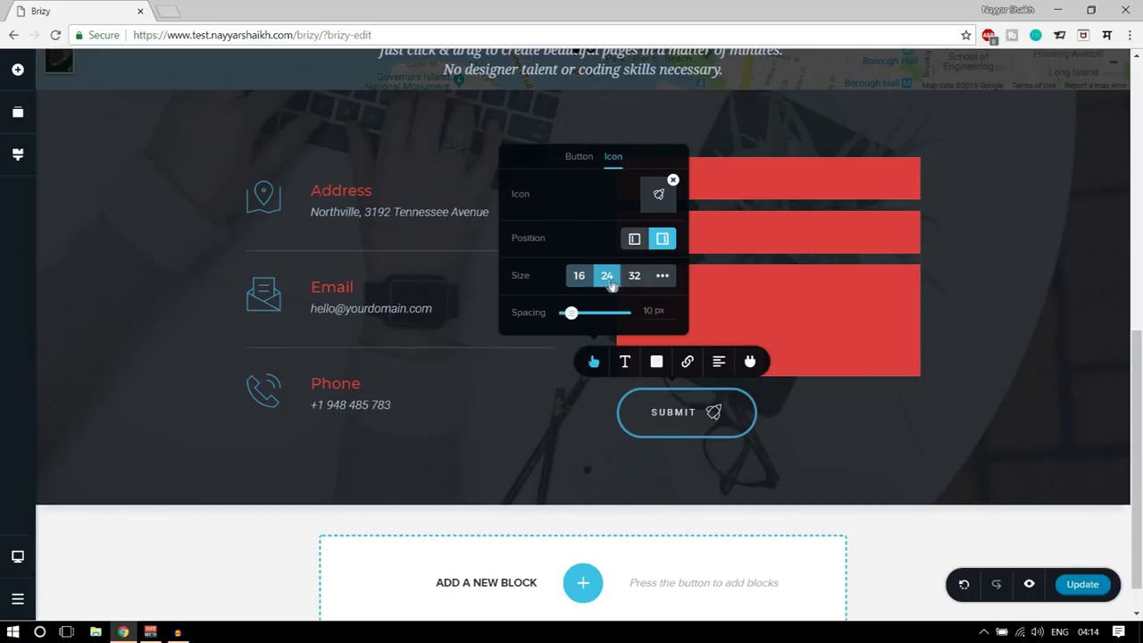
click(635, 277)
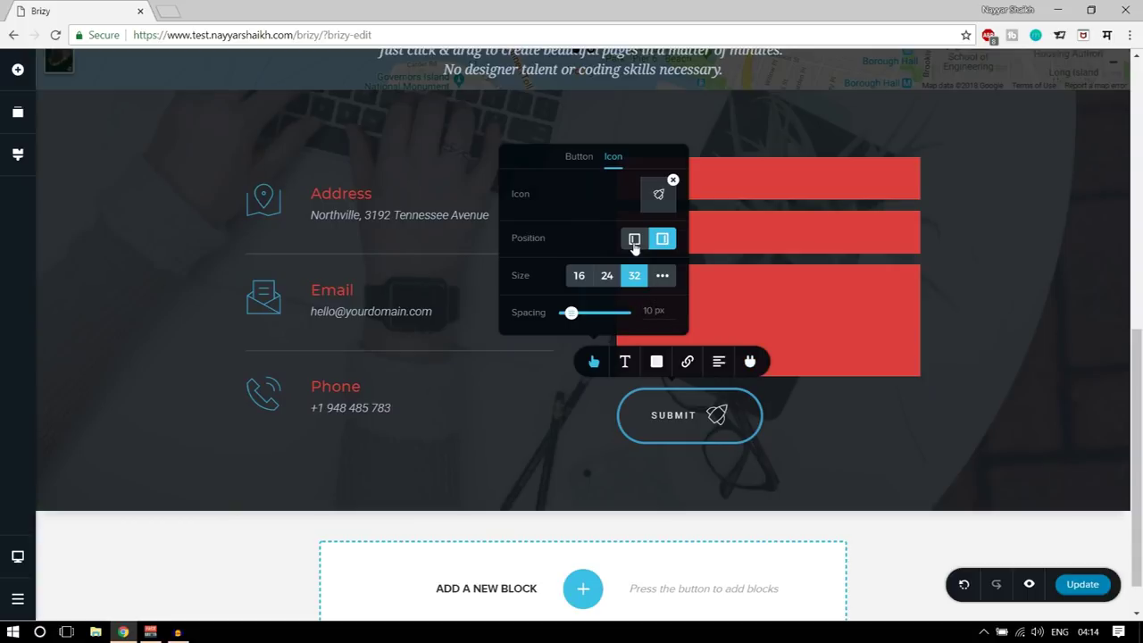
click(636, 242)
click(664, 243)
drag(572, 313, 580, 312)
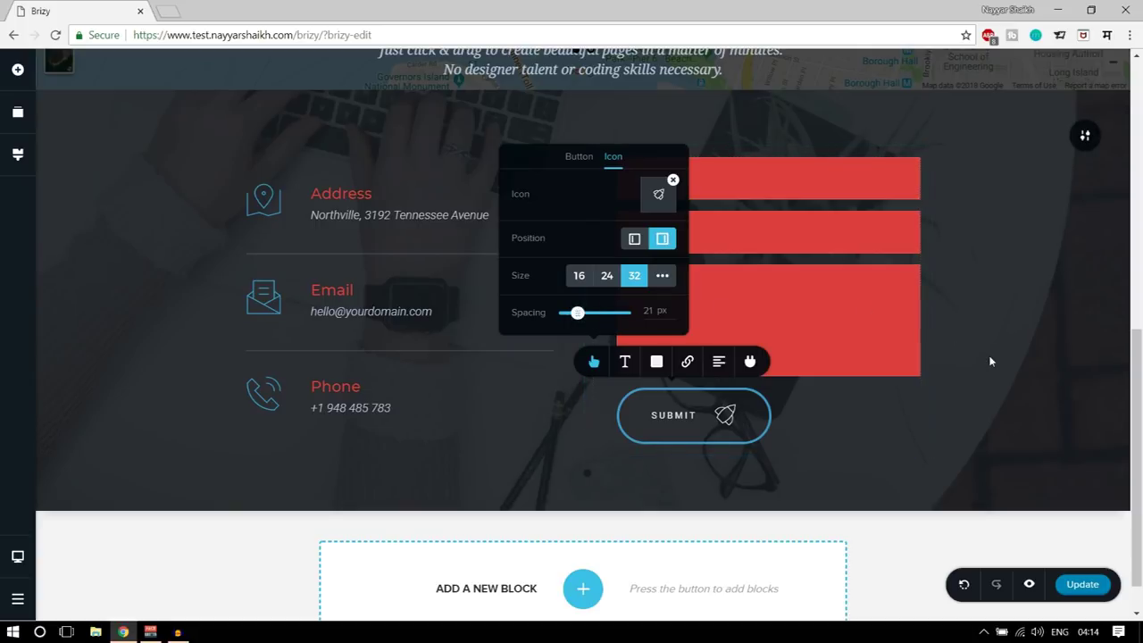
click(989, 215)
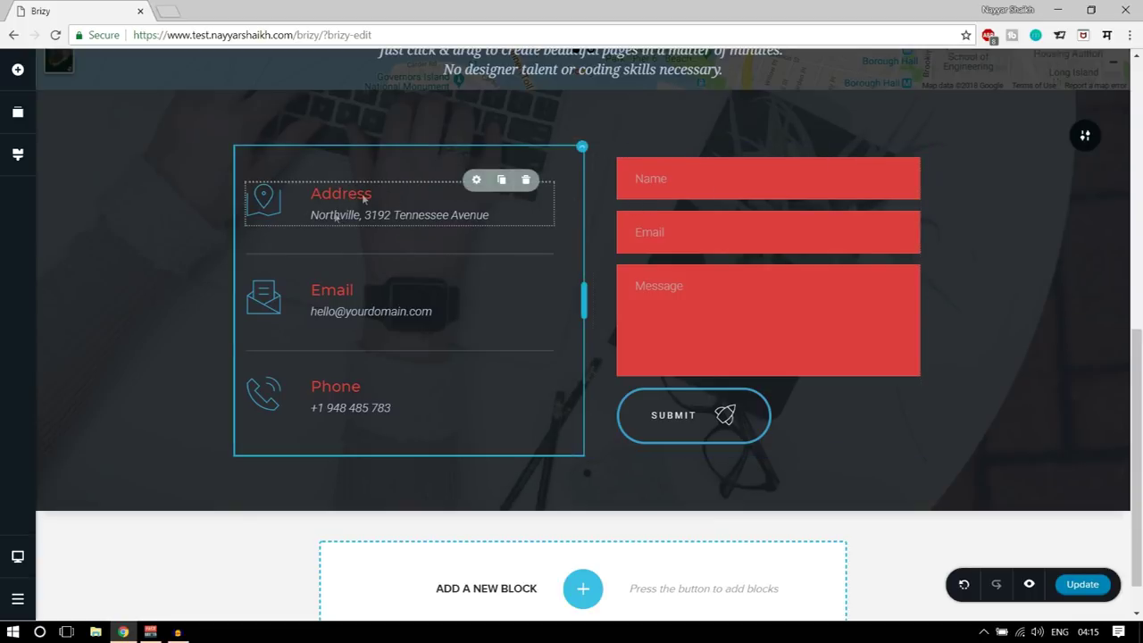
Try an off-white text color on the Address heading and undo the change
click(329, 195)
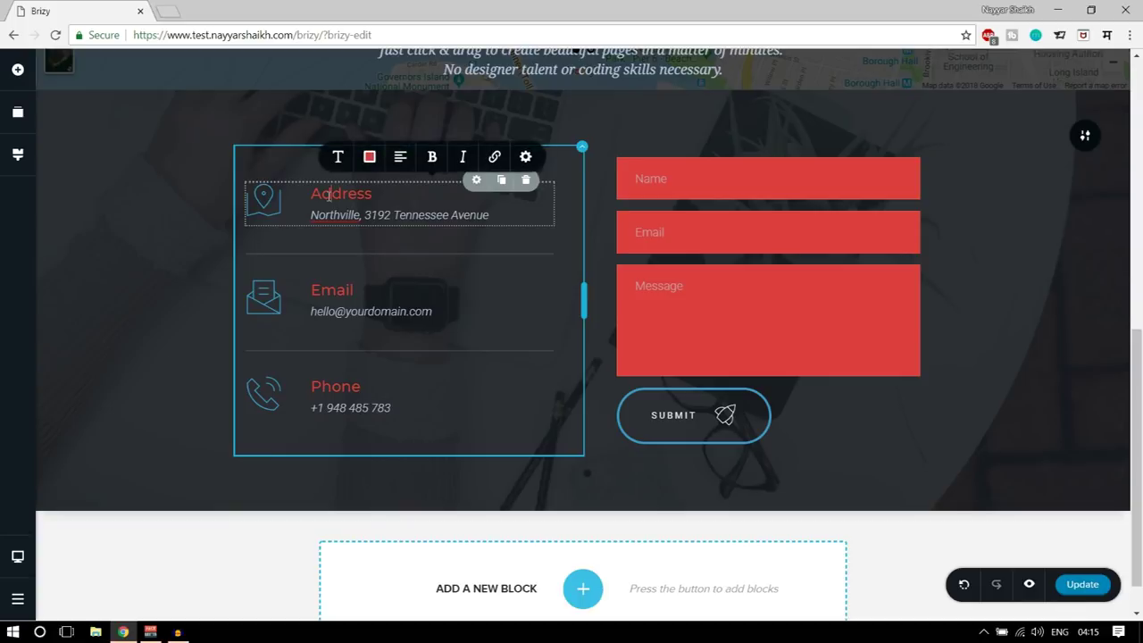
click(370, 159)
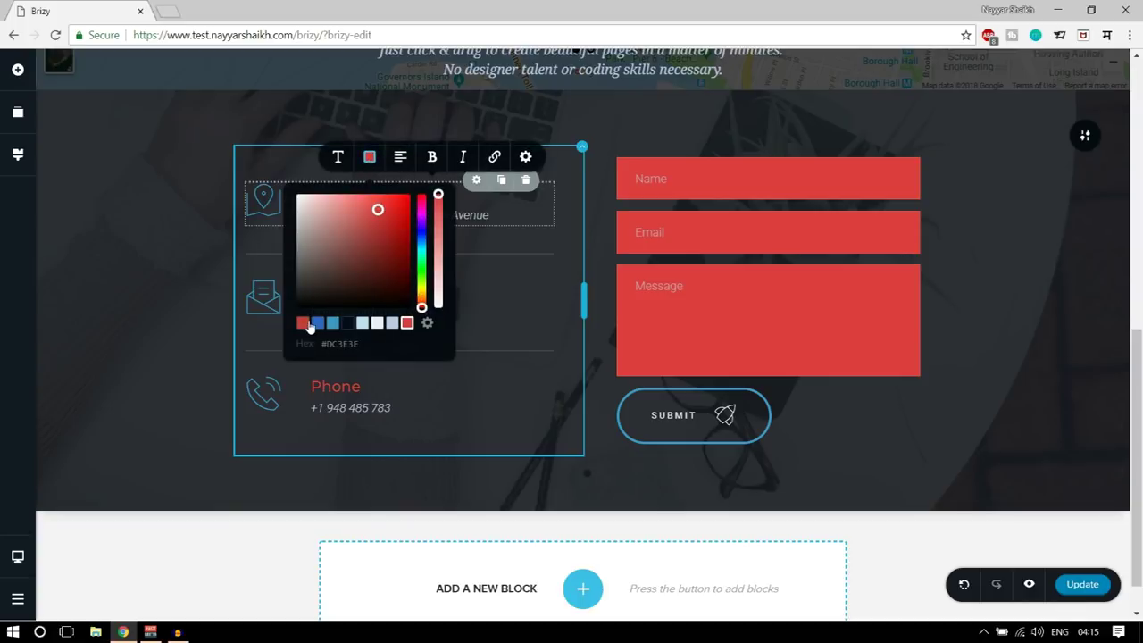
click(378, 325)
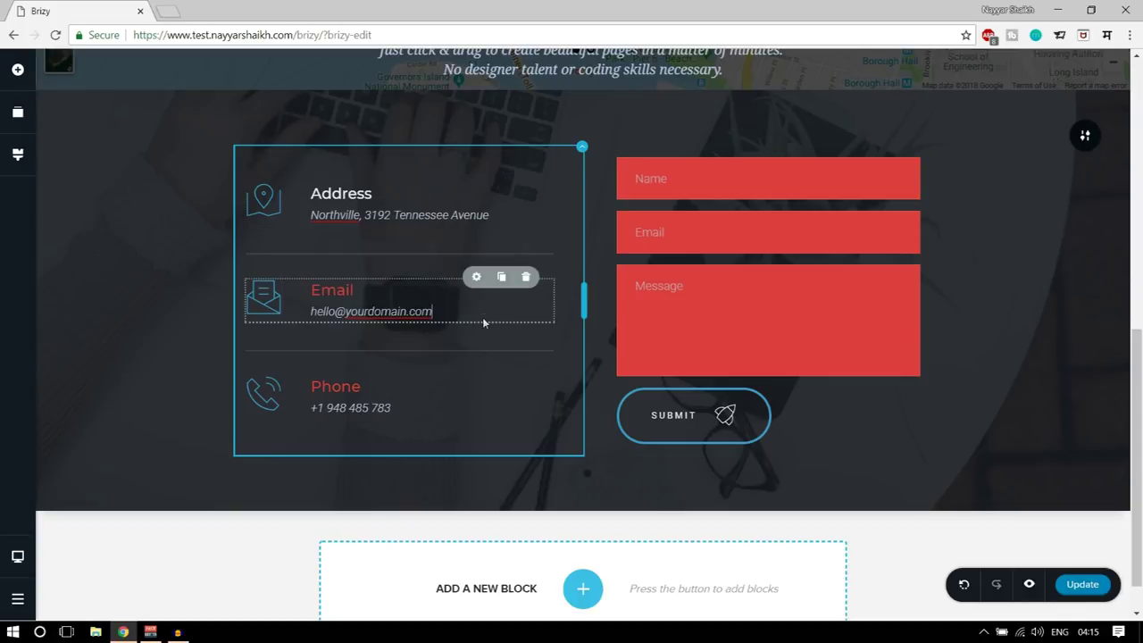
click(482, 317)
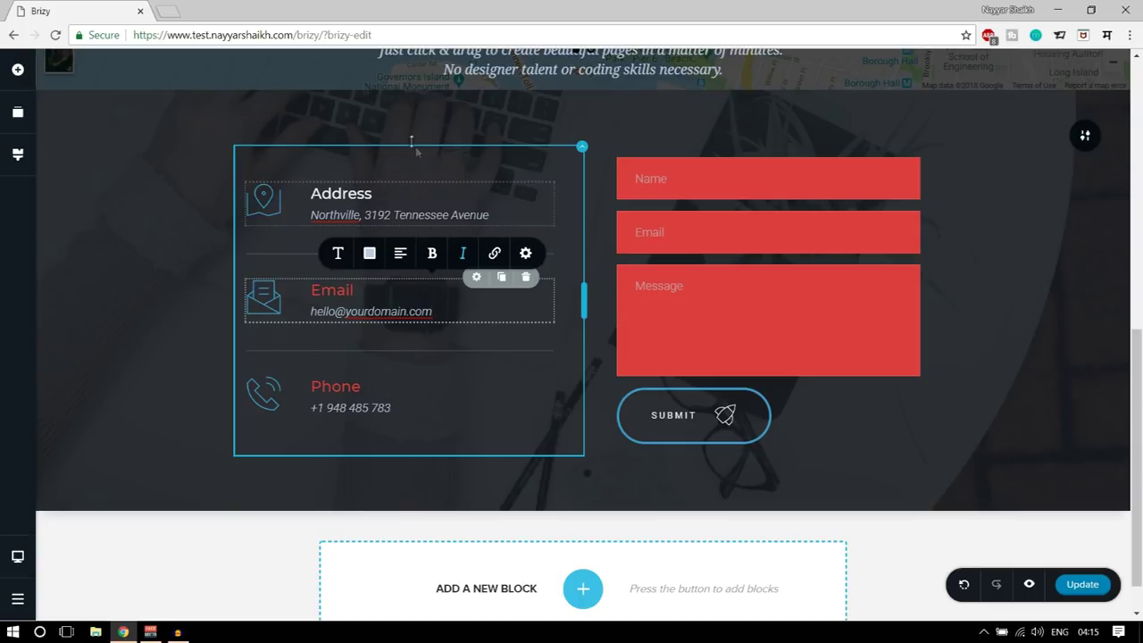
click(550, 168)
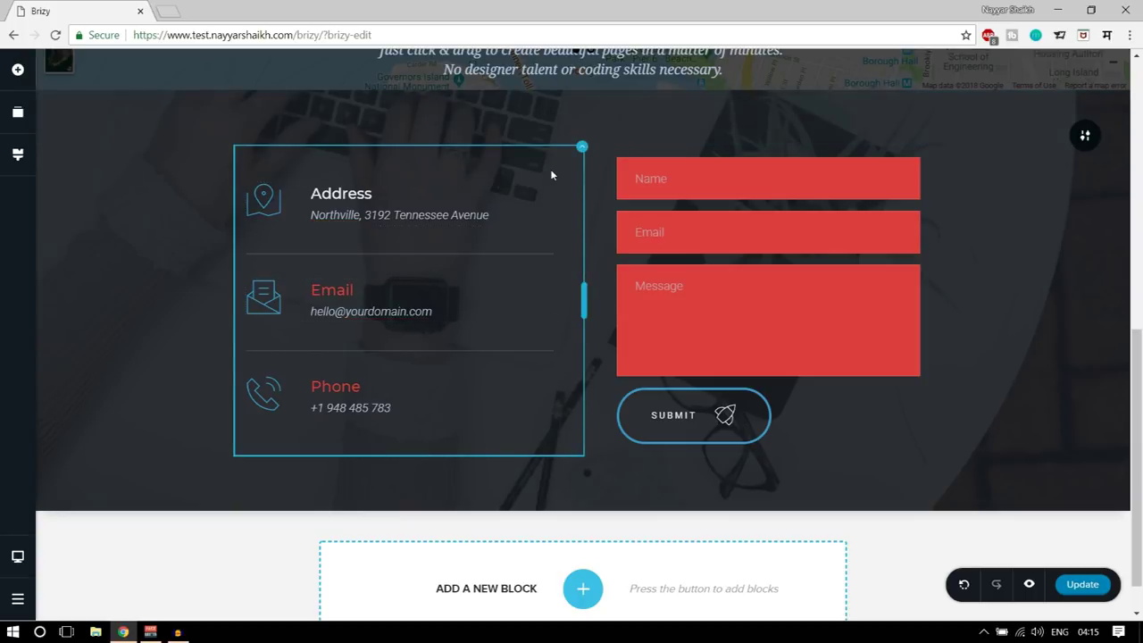
key(ctrl+z)
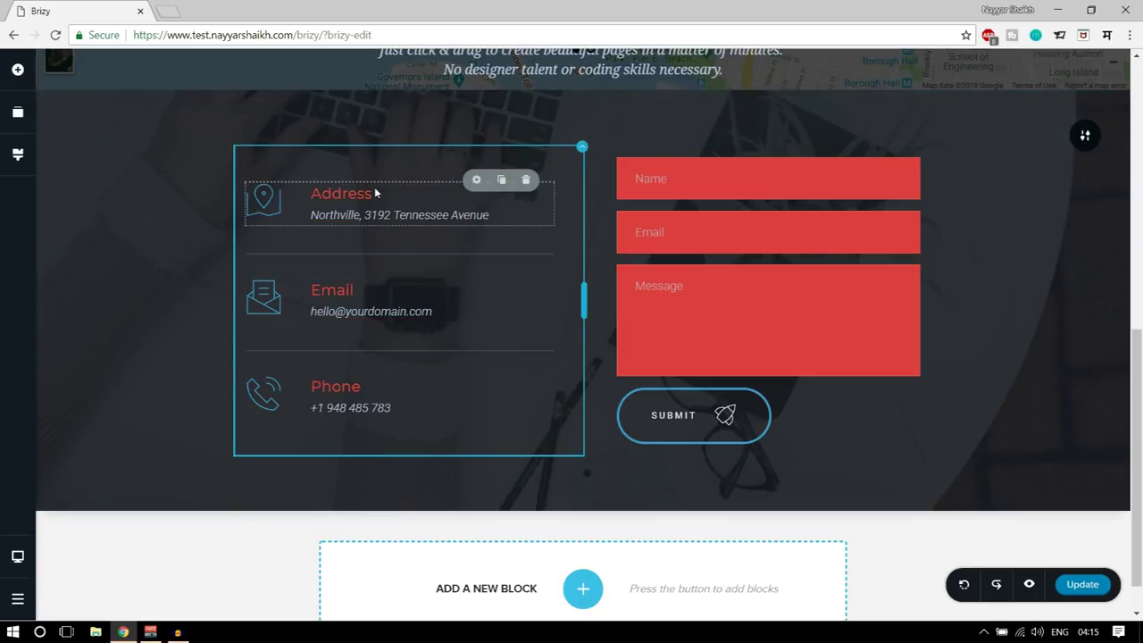
Change the first color of the global styling palette from red to a muted slate blue, about #6D8BA7
click(18, 157)
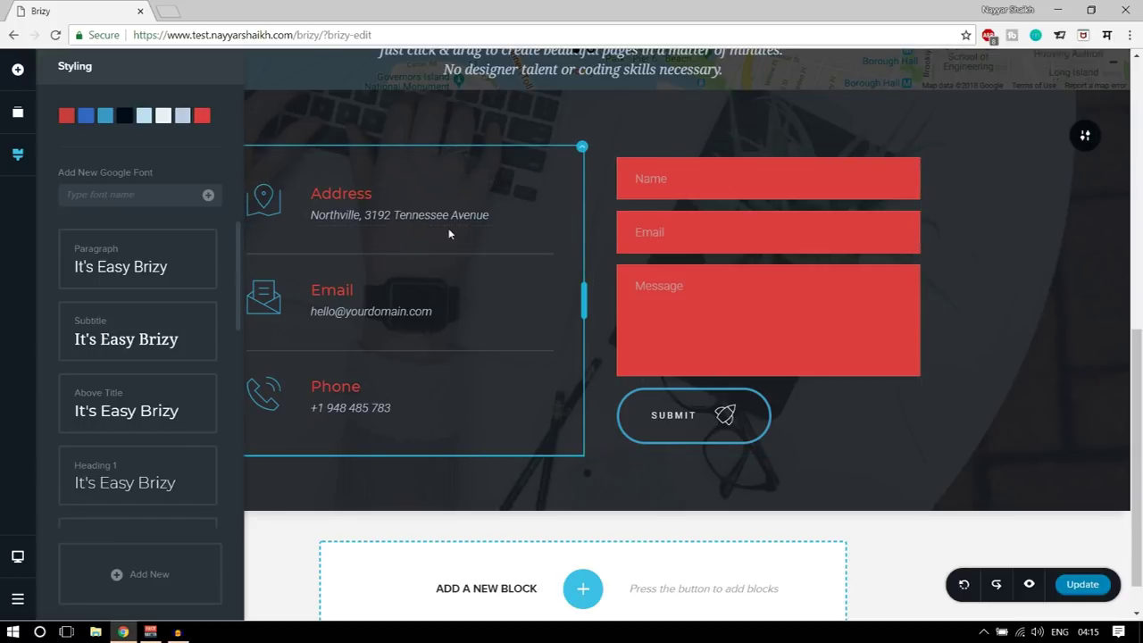
click(66, 117)
drag(126, 190, 181, 193)
drag(141, 235, 92, 182)
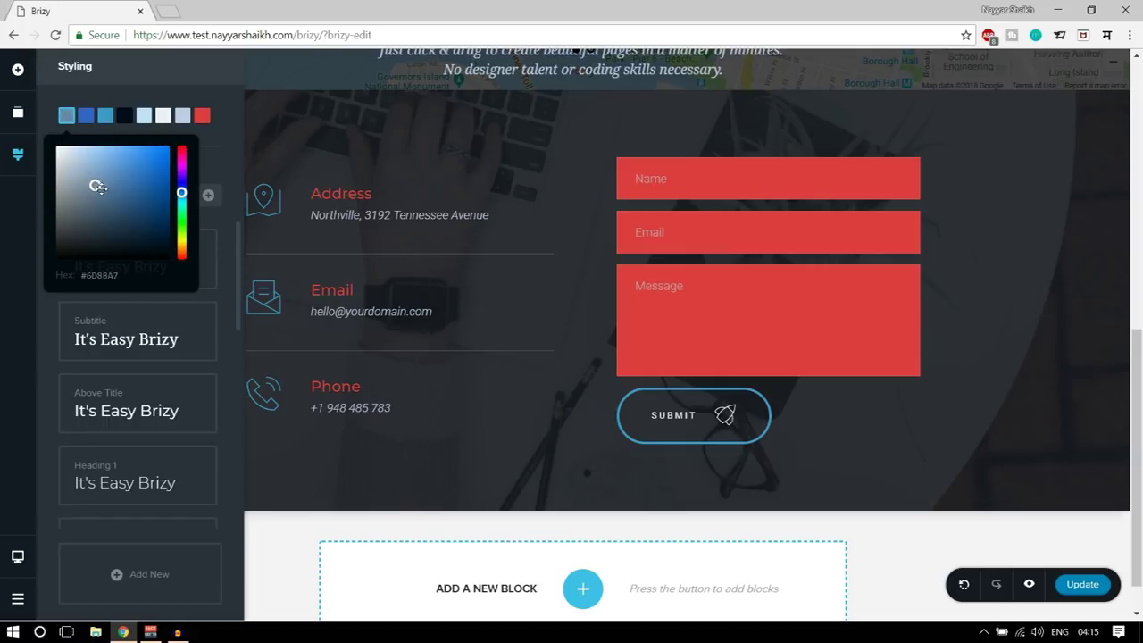
Change the last color of the global styling palette to a medium blue, #4A60A5
click(198, 117)
drag(200, 171, 154, 209)
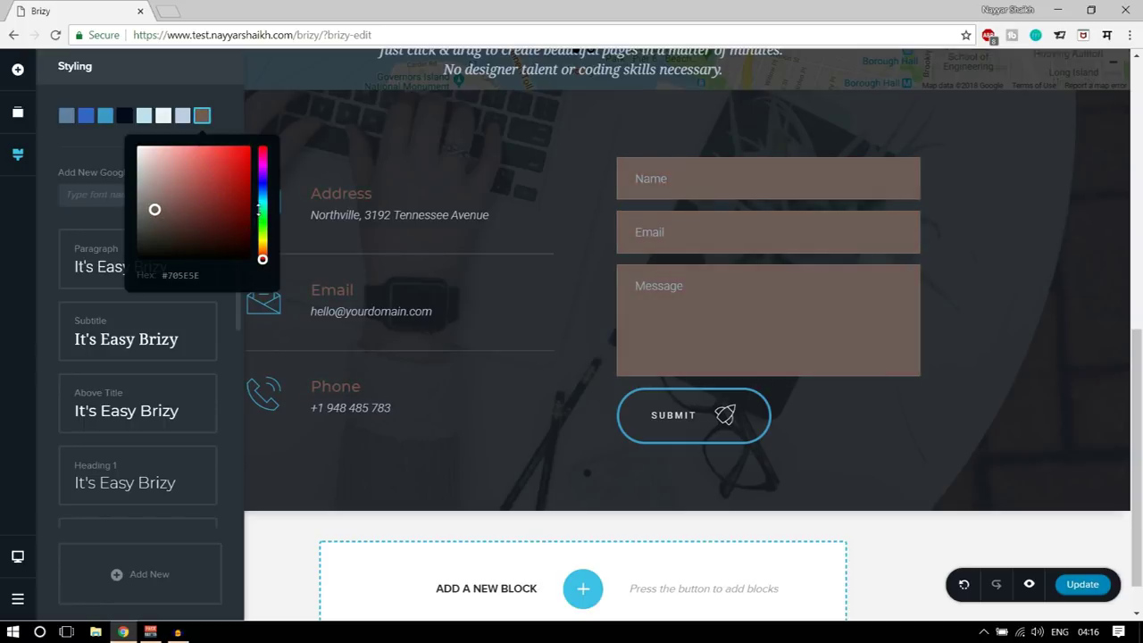
drag(263, 200, 262, 187)
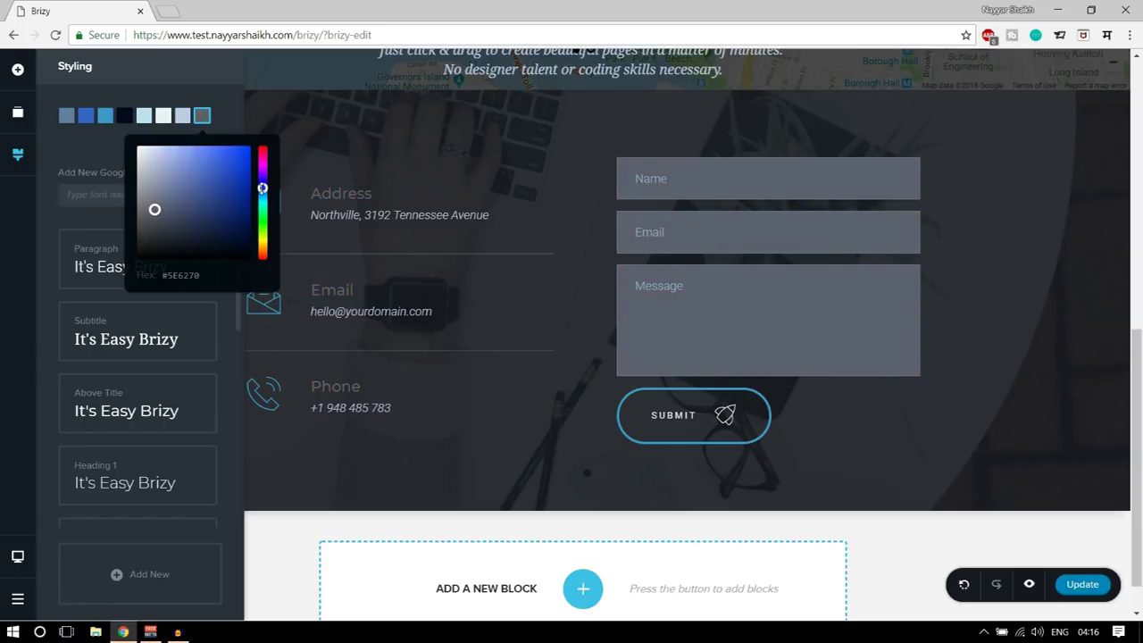
mouse_move(195, 193)
mouse_down()
mouse_move(205, 211)
mouse_move(199, 185)
mouse_up()
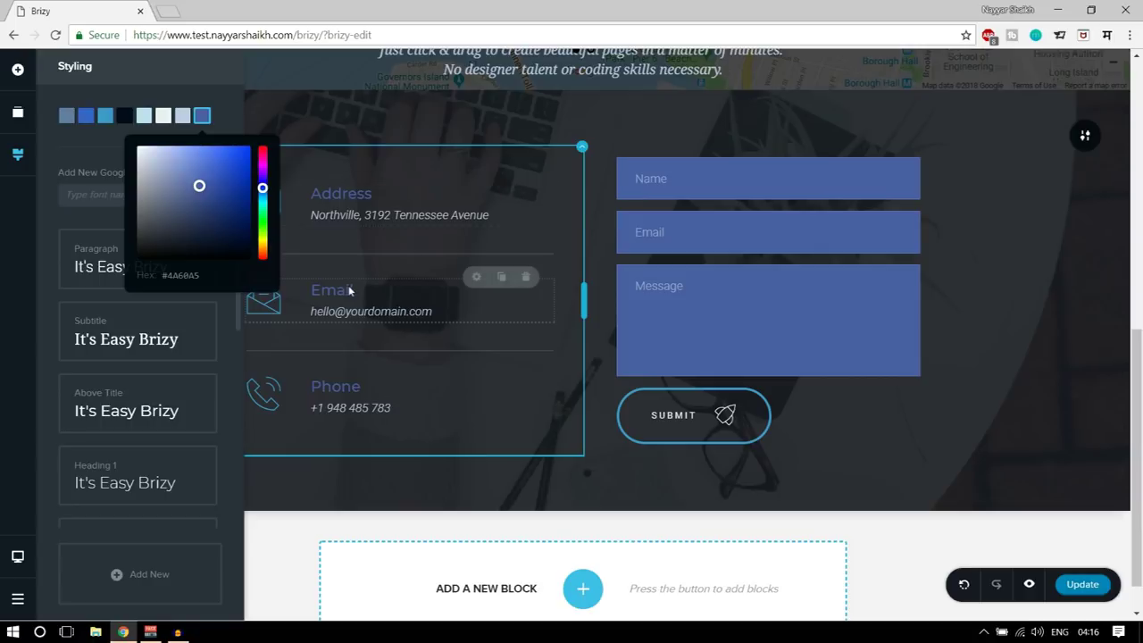
click(439, 206)
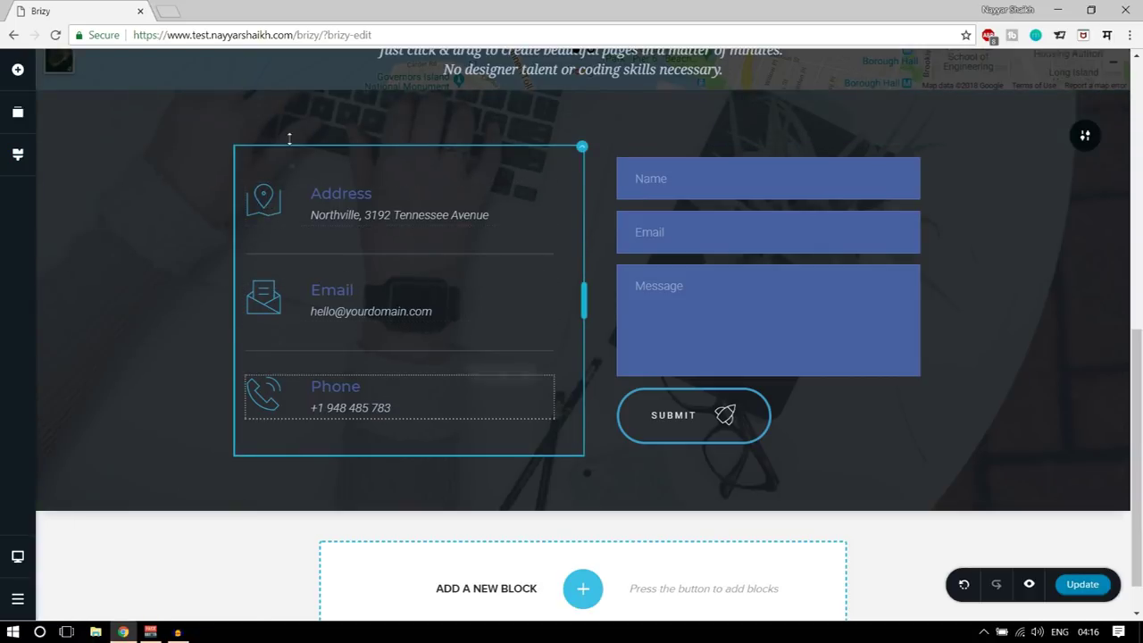
Change the third color of the global styling palette to red
click(18, 156)
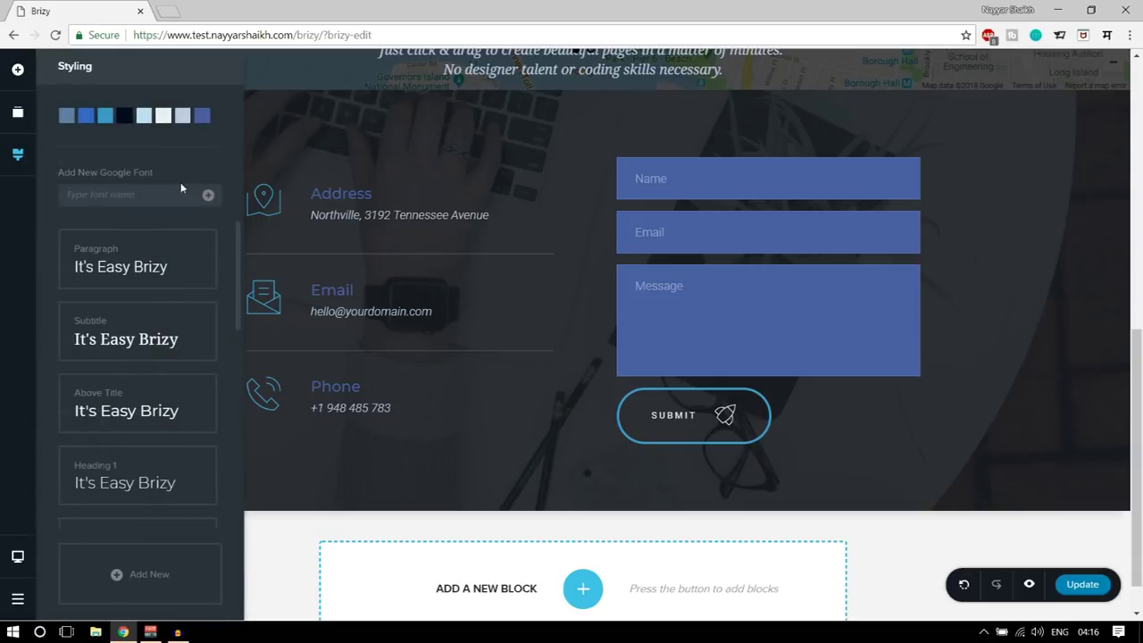
click(106, 116)
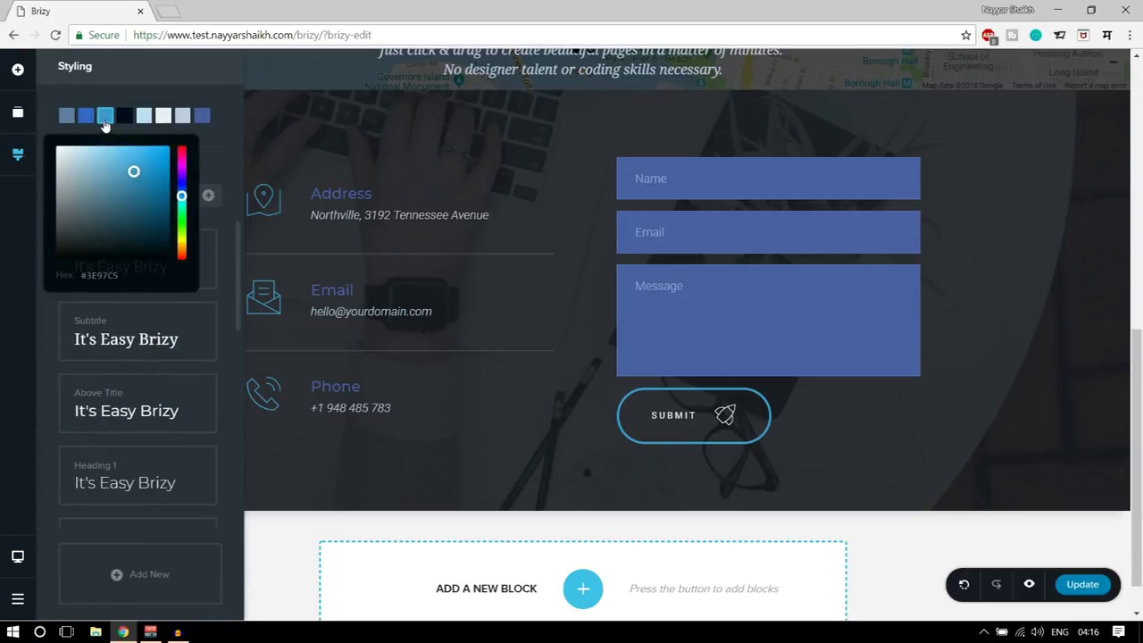
drag(179, 181, 177, 149)
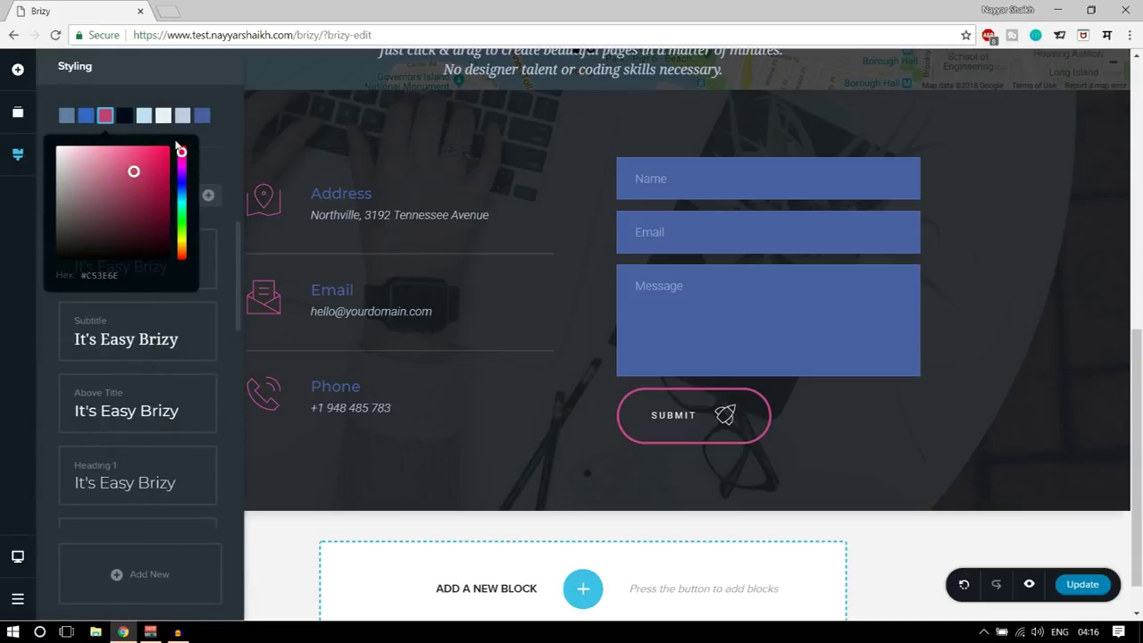
click(309, 186)
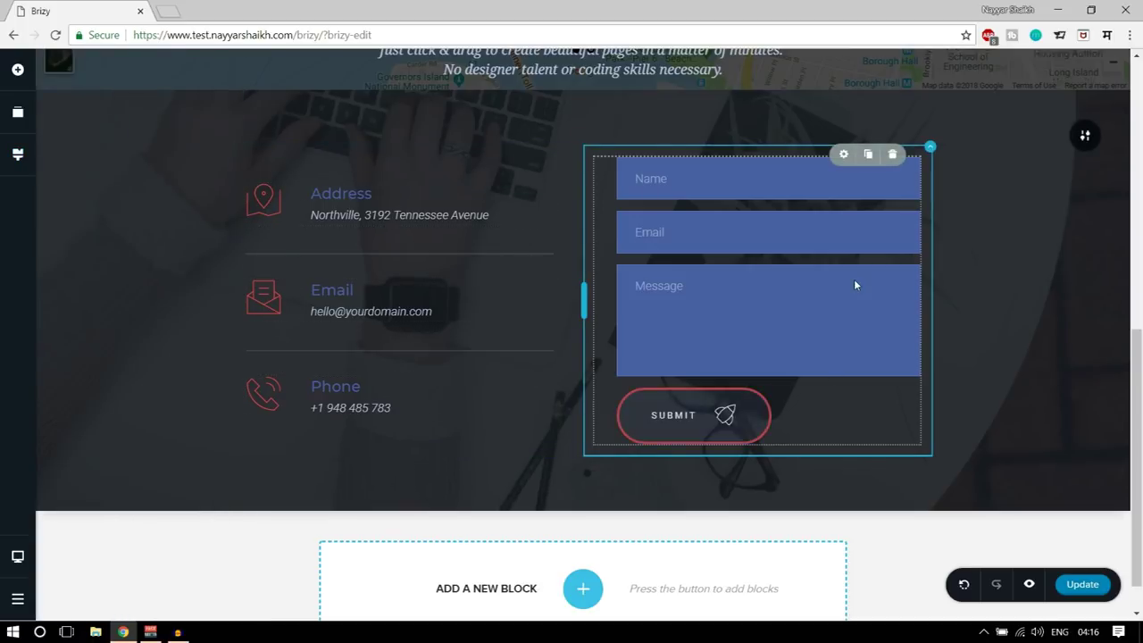
Reorder the page's blocks so that the contact form block sits above the map header block
scroll(1004, 389, up, 6)
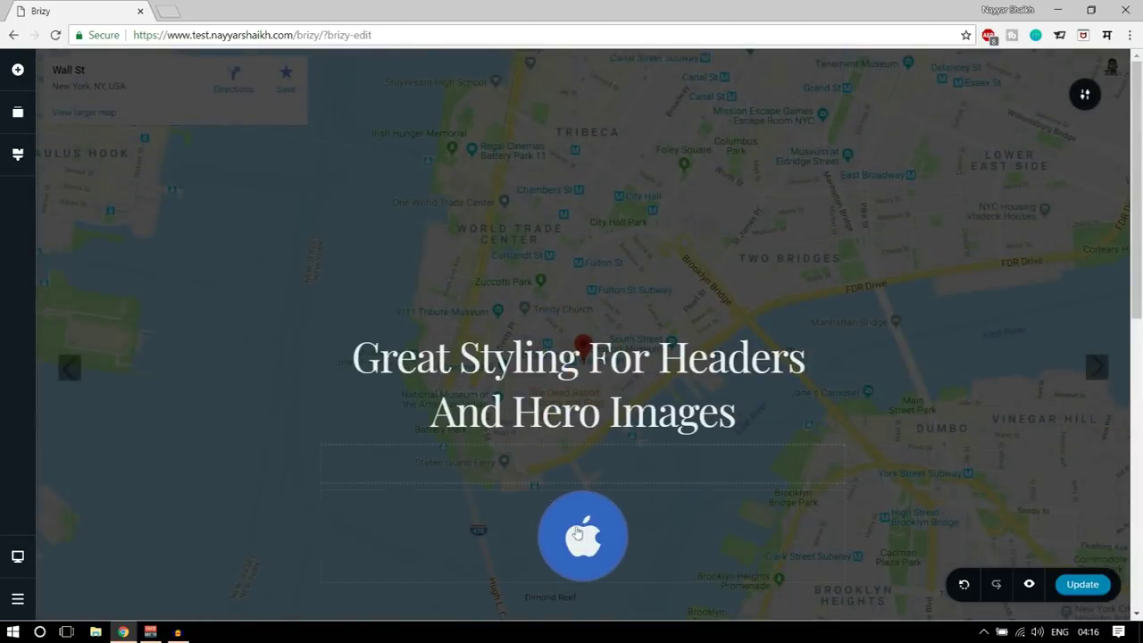
scroll(585, 537, down, 6)
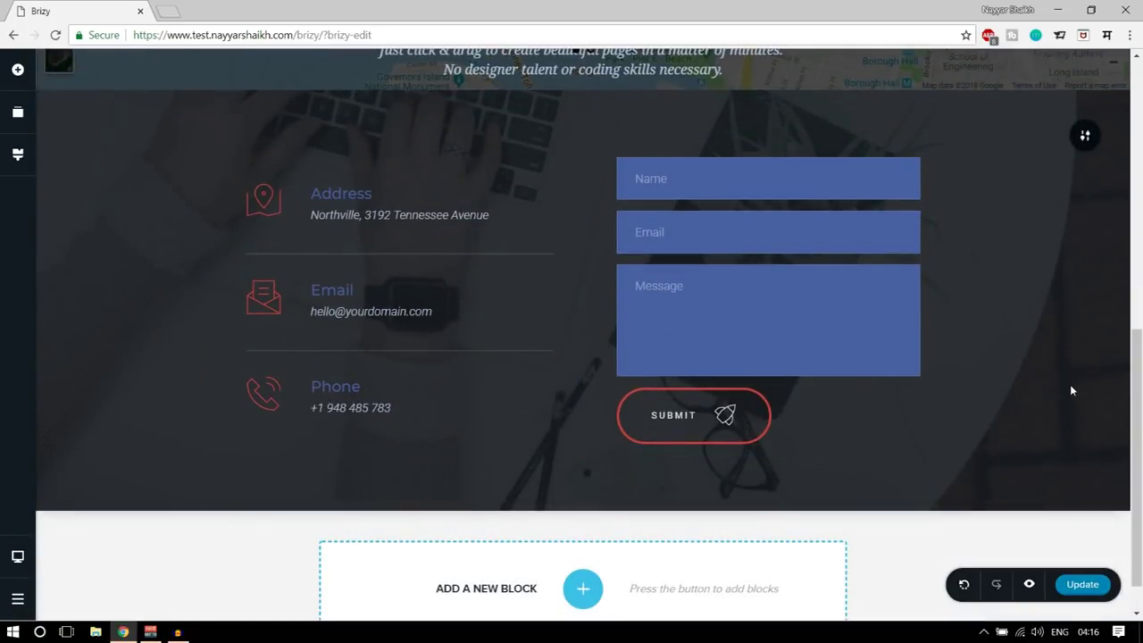
scroll(1071, 385, up, 1)
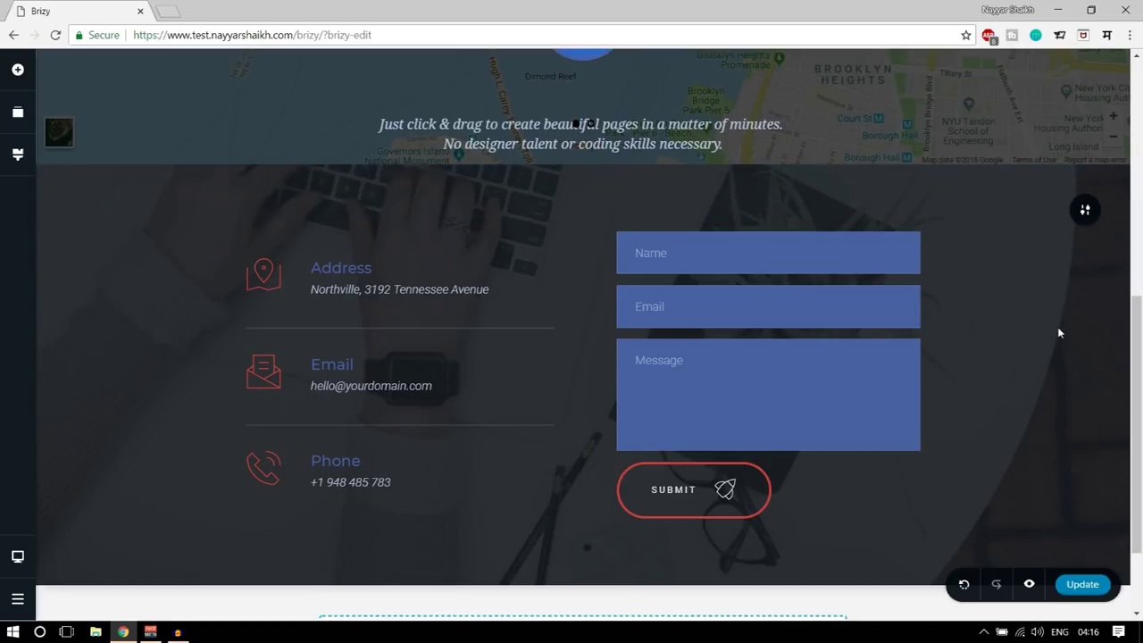
scroll(1058, 357, up, 5)
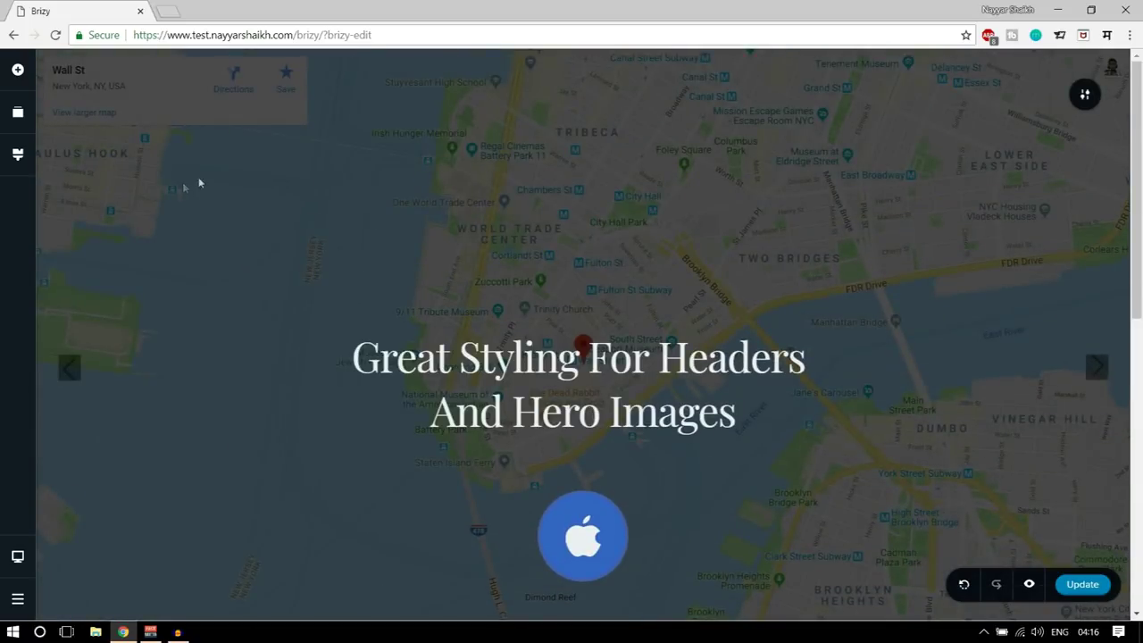
scroll(628, 408, down, 5)
scroll(357, 357, up, 5)
click(7, 119)
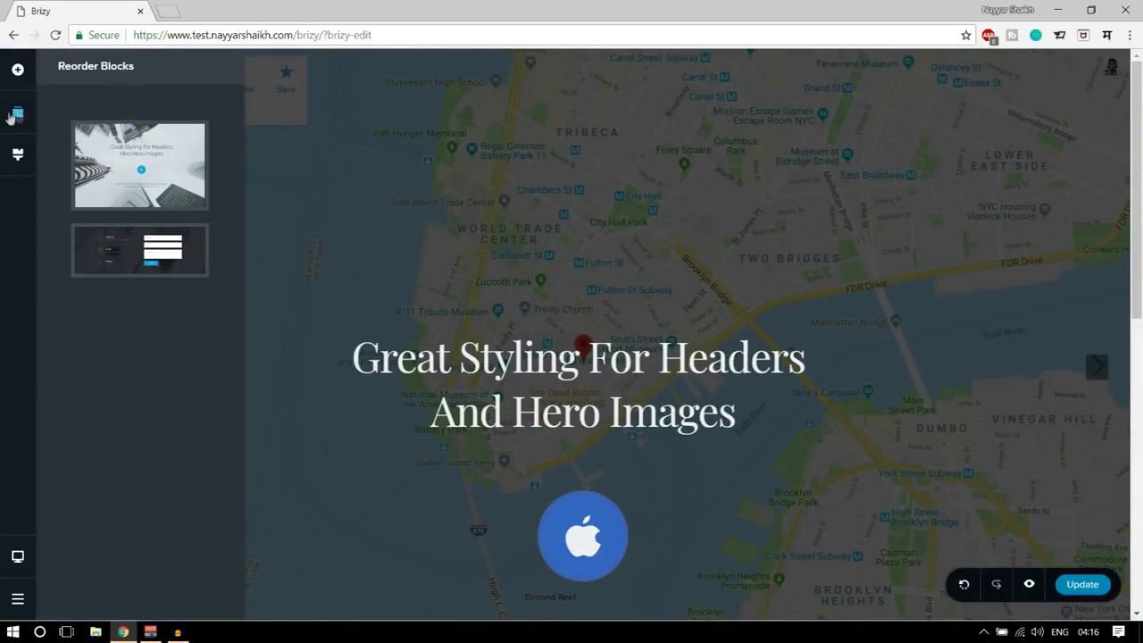
mouse_move(130, 142)
mouse_move(168, 273)
drag(172, 262, 175, 160)
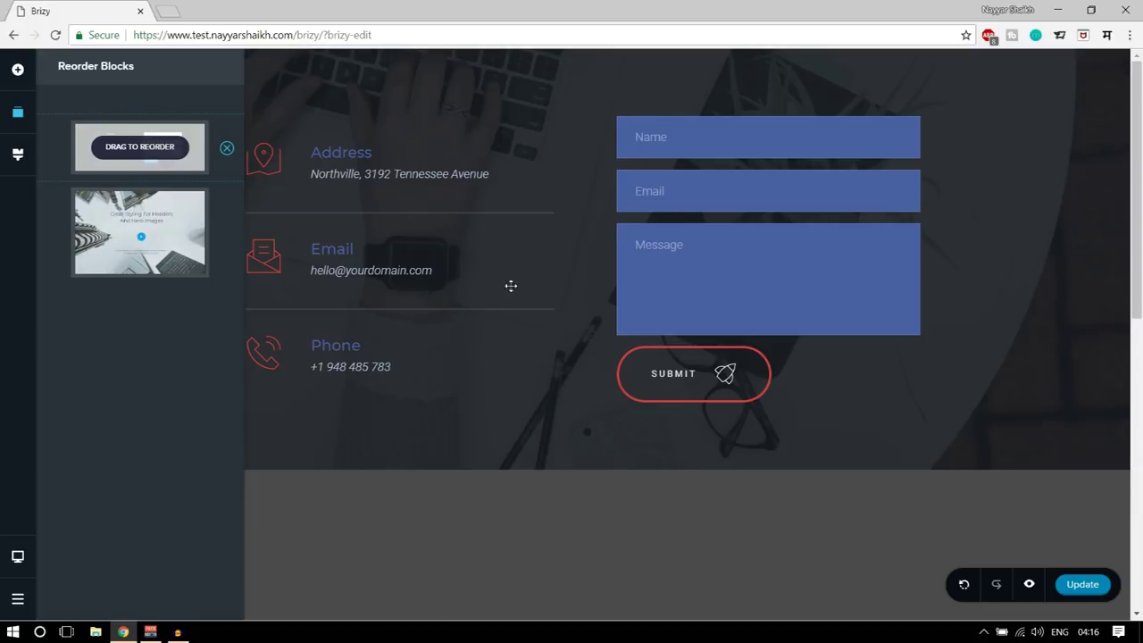
scroll(597, 382, down, 1)
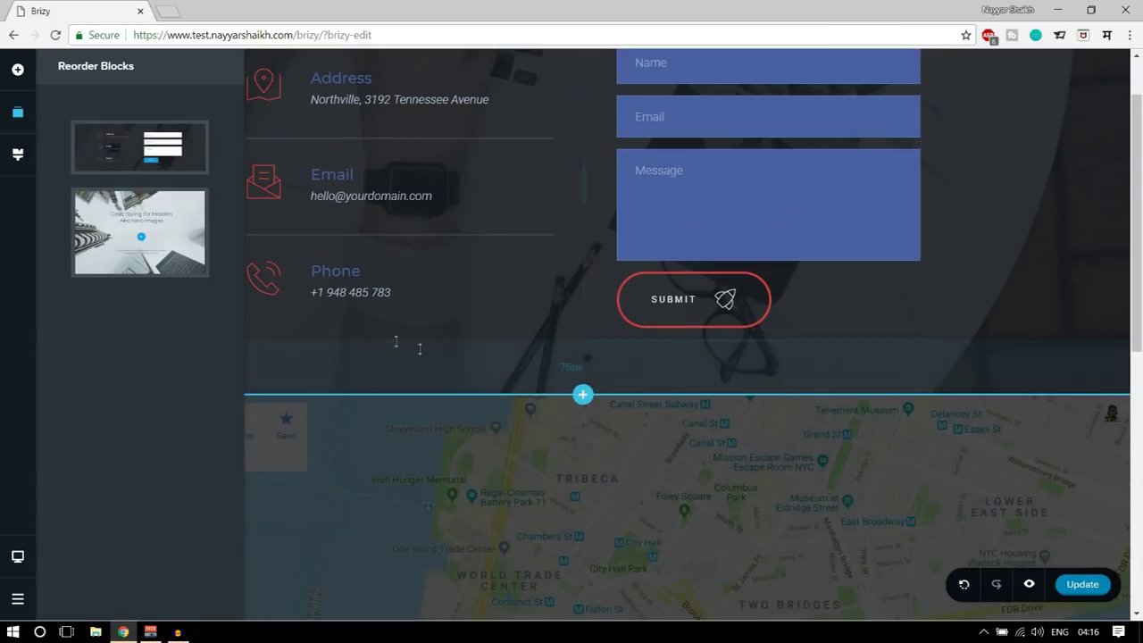
click(746, 461)
Review the reordered page, preview its mobile layout, and return to the desktop view
scroll(747, 461, down, 5)
scroll(787, 543, up, 4)
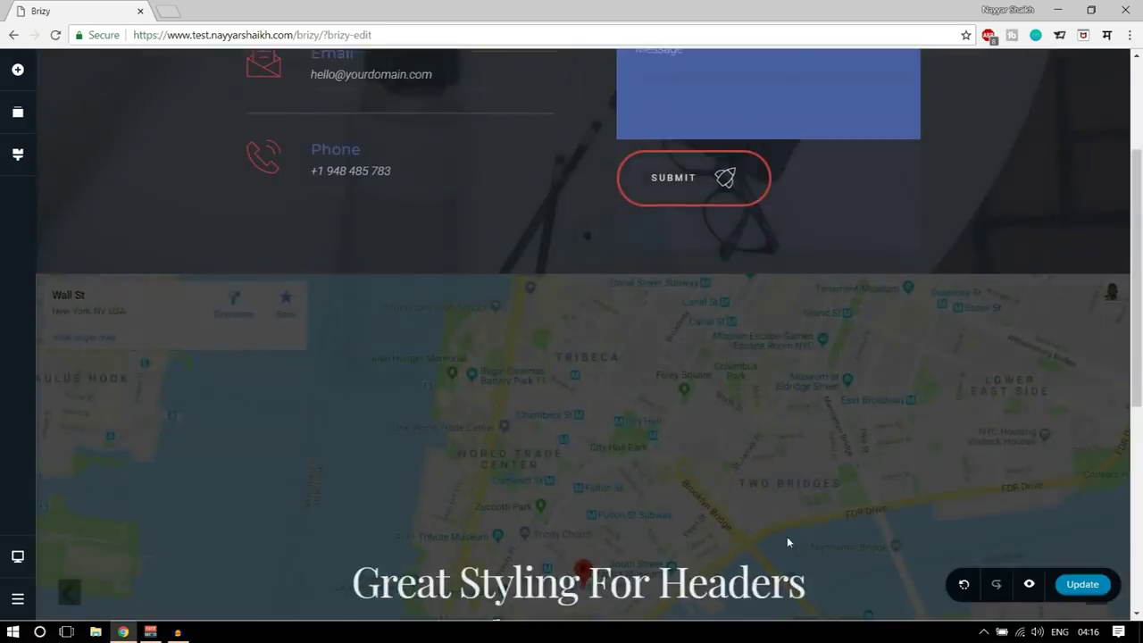
scroll(787, 542, up, 2)
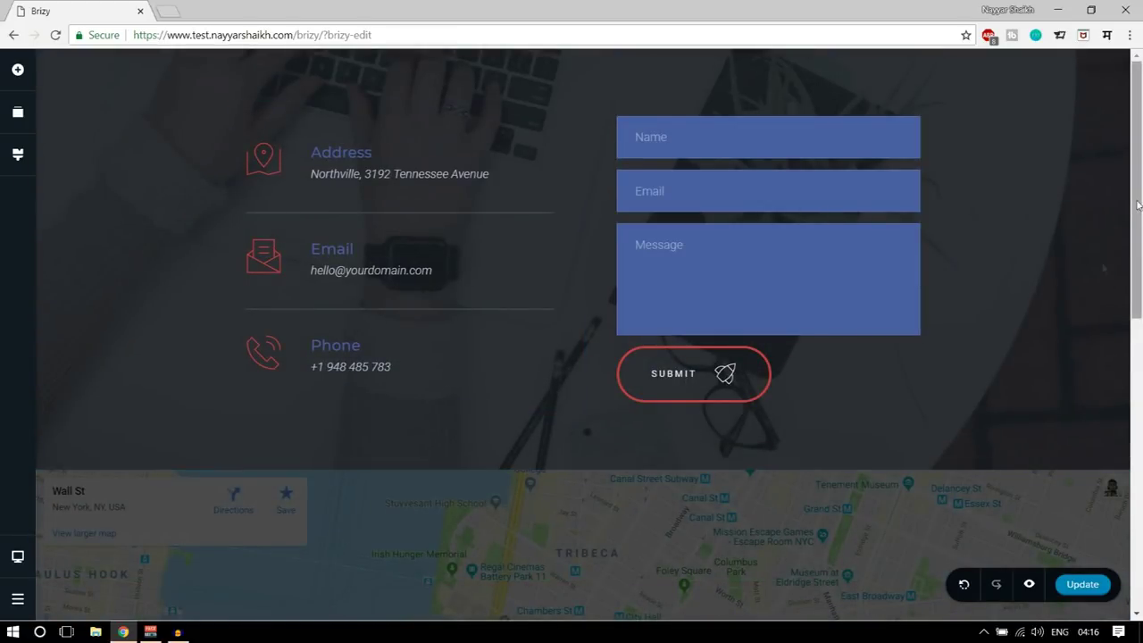
scroll(1089, 305, down, 7)
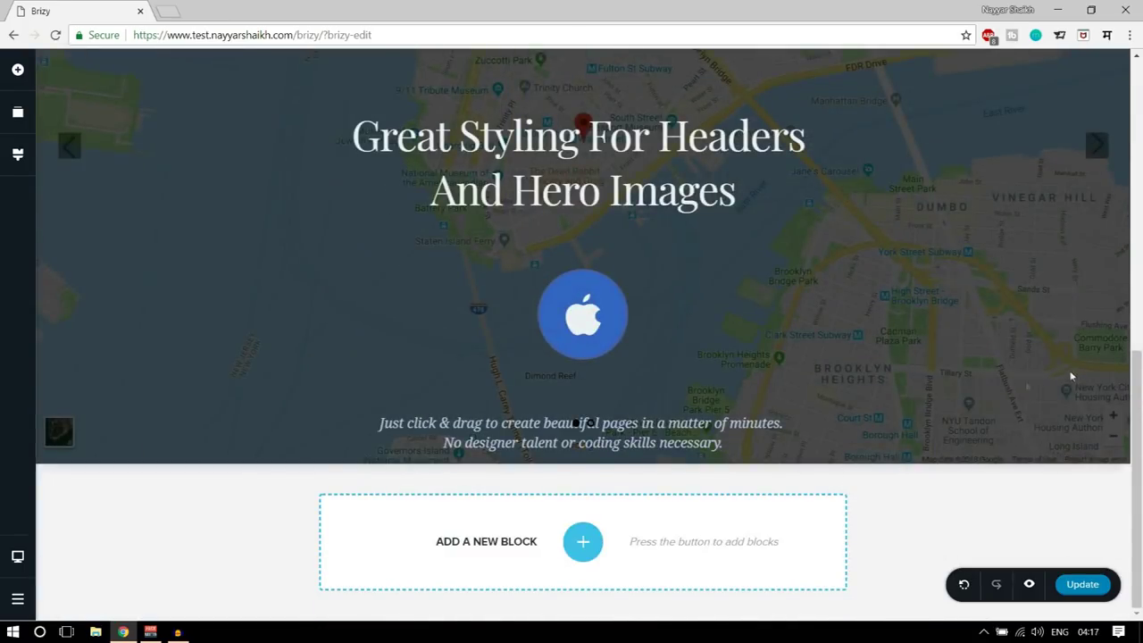
scroll(1073, 375, up, 8)
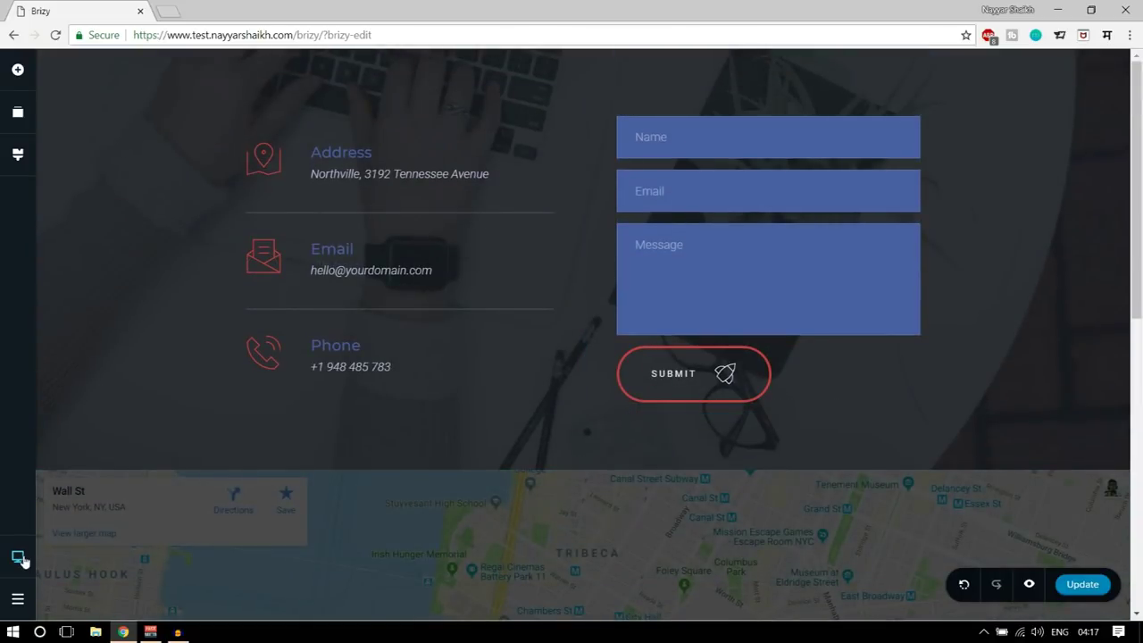
click(19, 559)
click(86, 578)
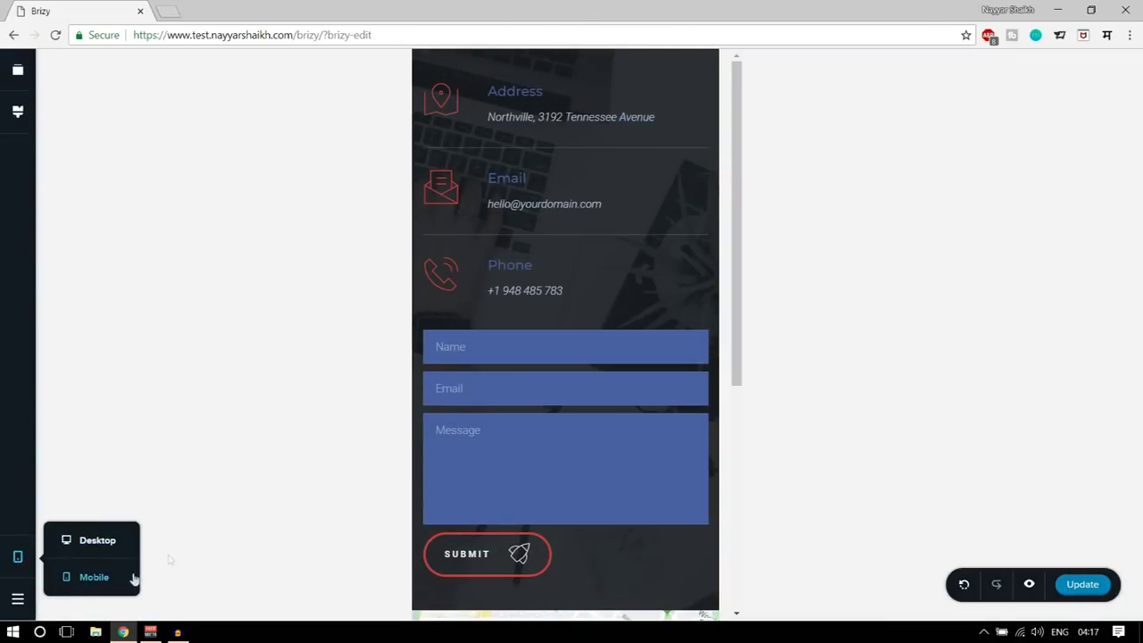
scroll(637, 390, down, 4)
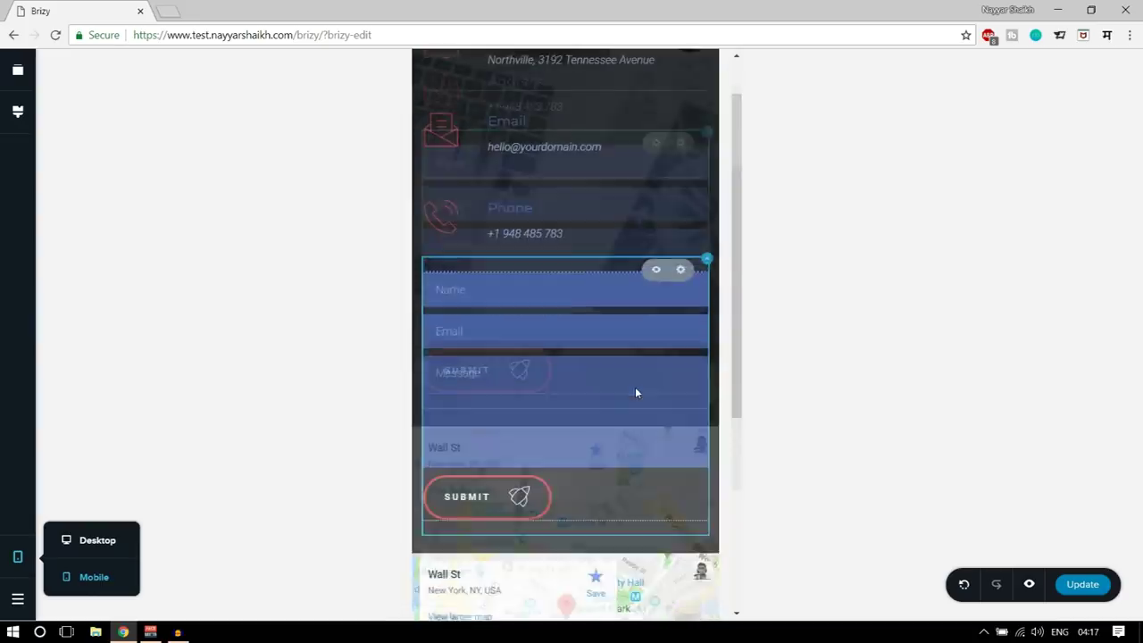
scroll(616, 437, up, 5)
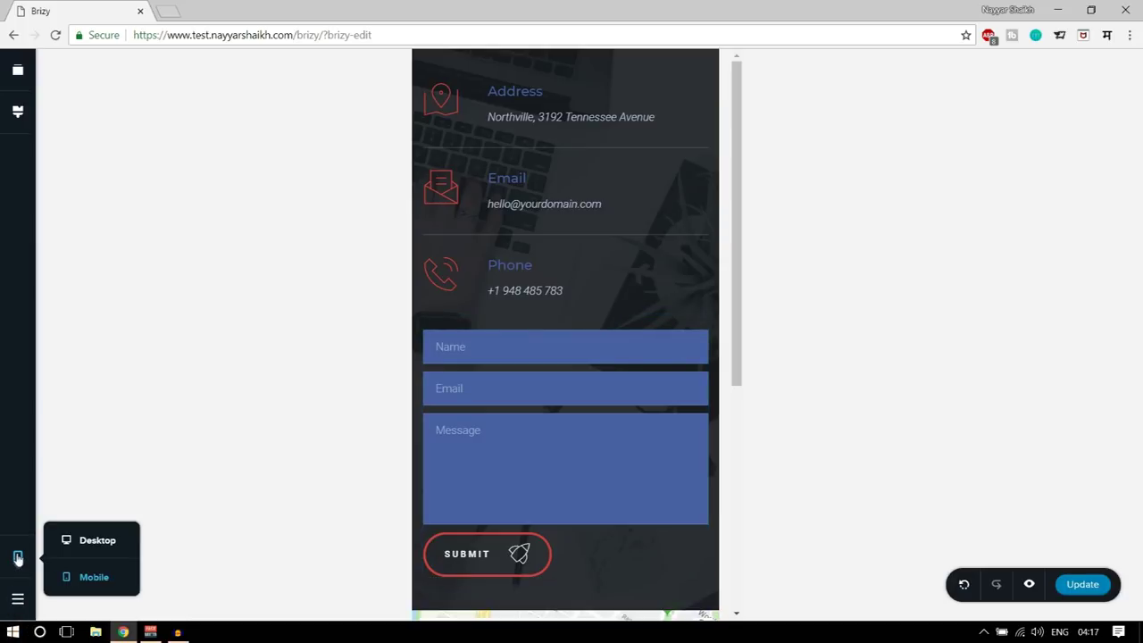
click(95, 546)
scroll(995, 436, down, 3)
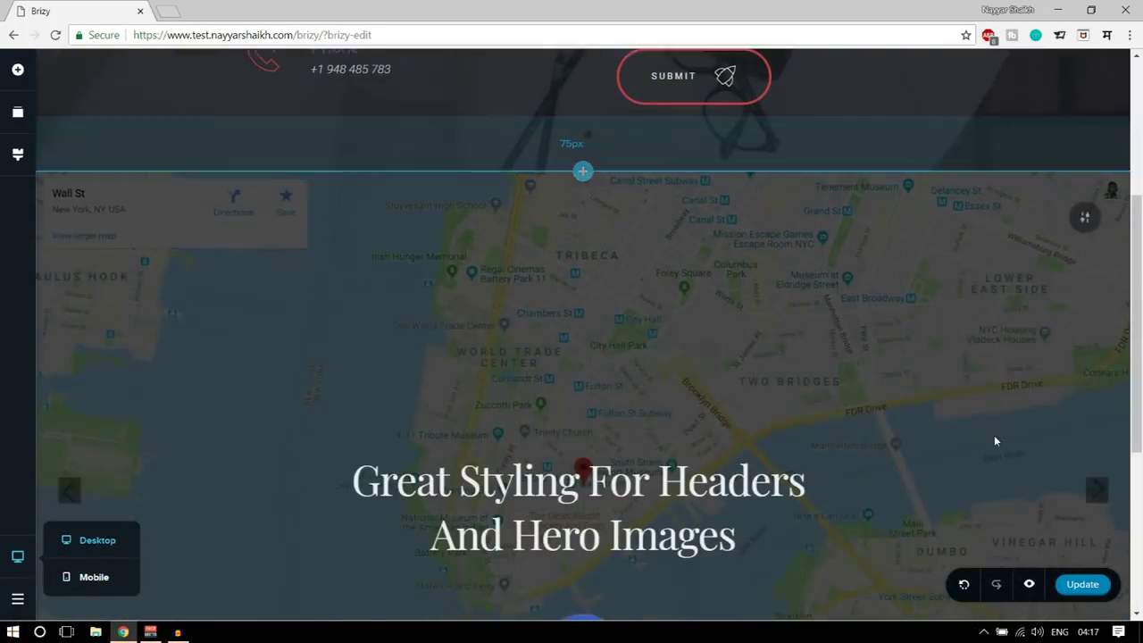
Look over the page's blocks and add a blank block below the map header block
scroll(995, 440, down, 4)
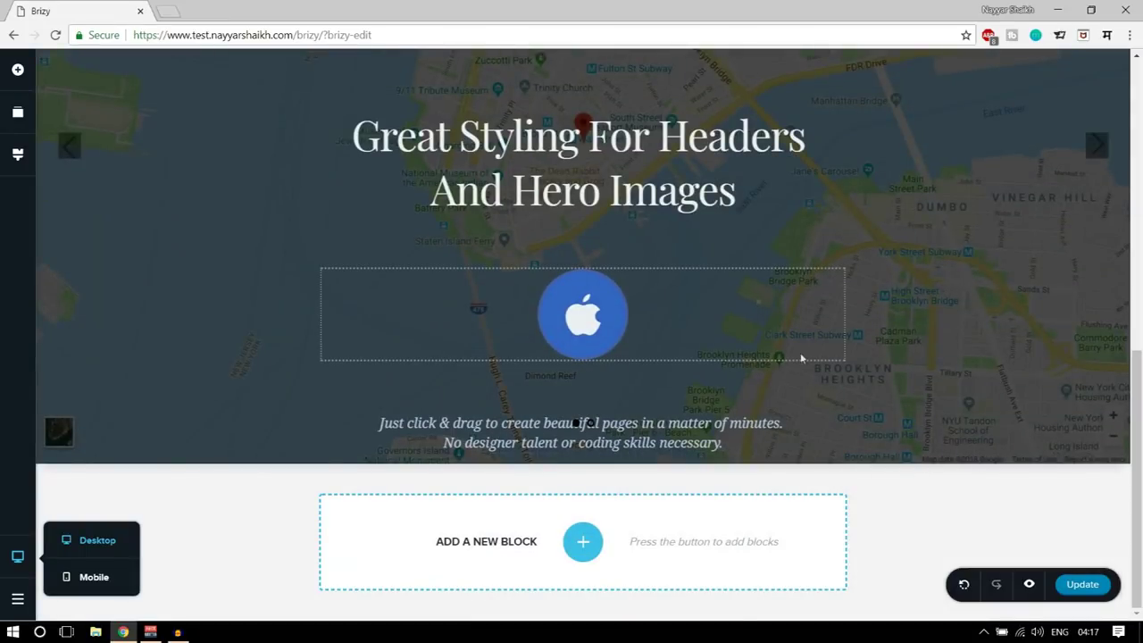
scroll(804, 362, up, 6)
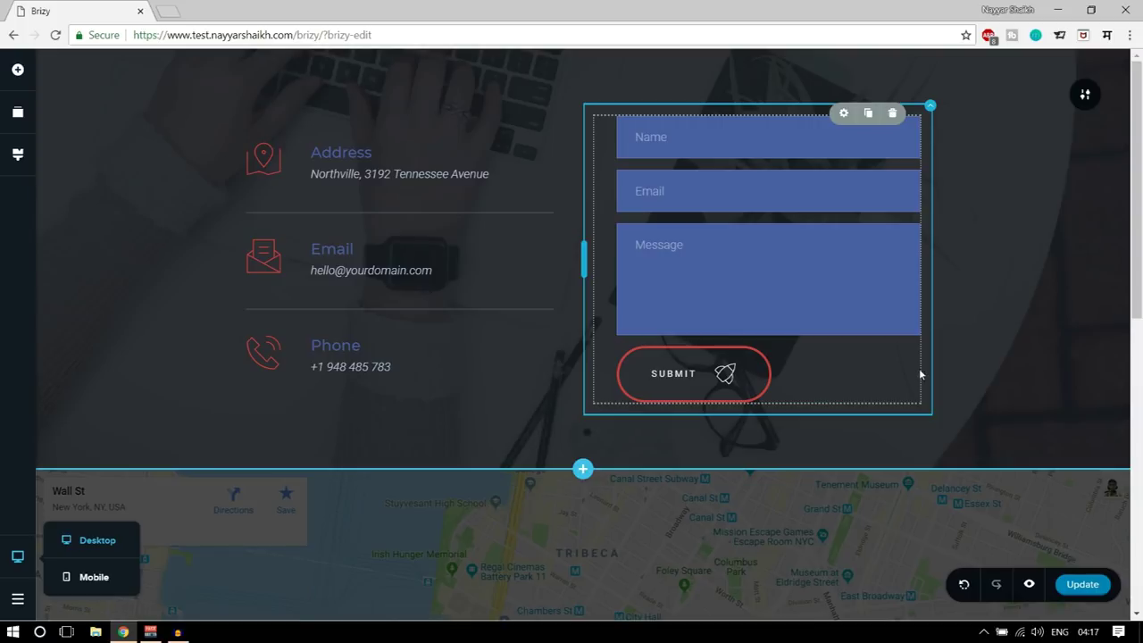
scroll(923, 364, down, 4)
scroll(925, 366, down, 3)
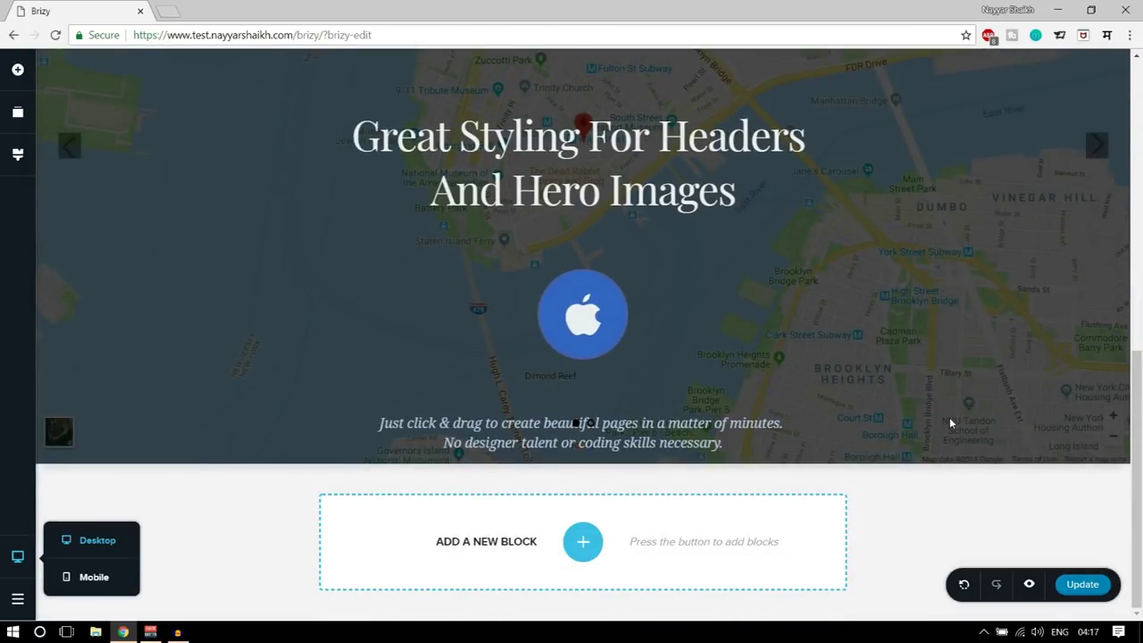
click(587, 545)
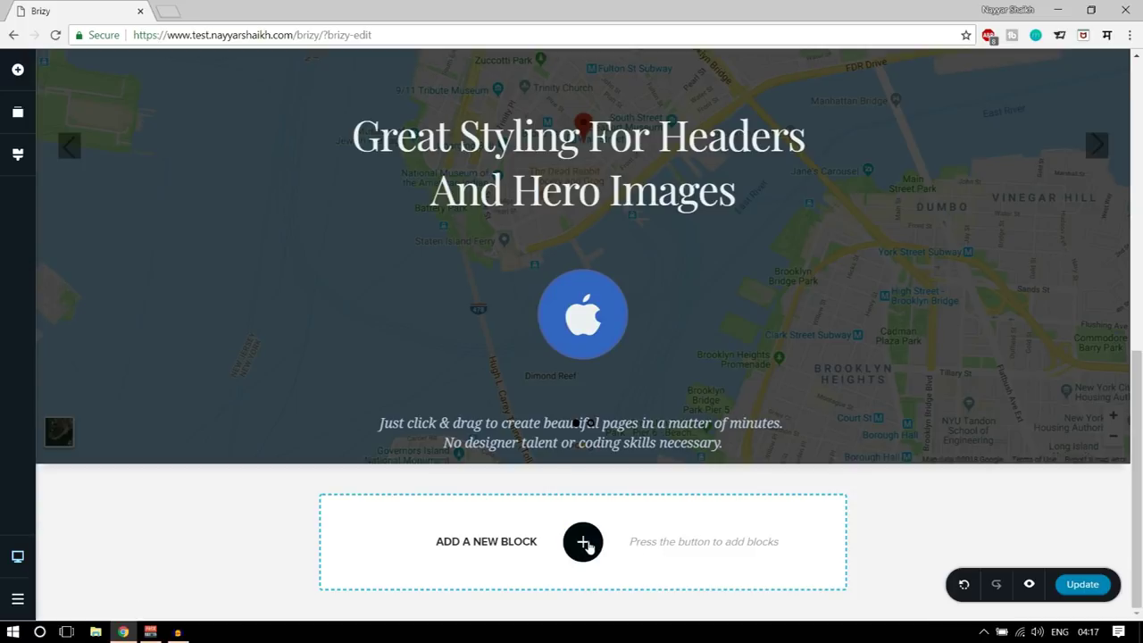
scroll(721, 518, down, 3)
scroll(489, 391, up, 4)
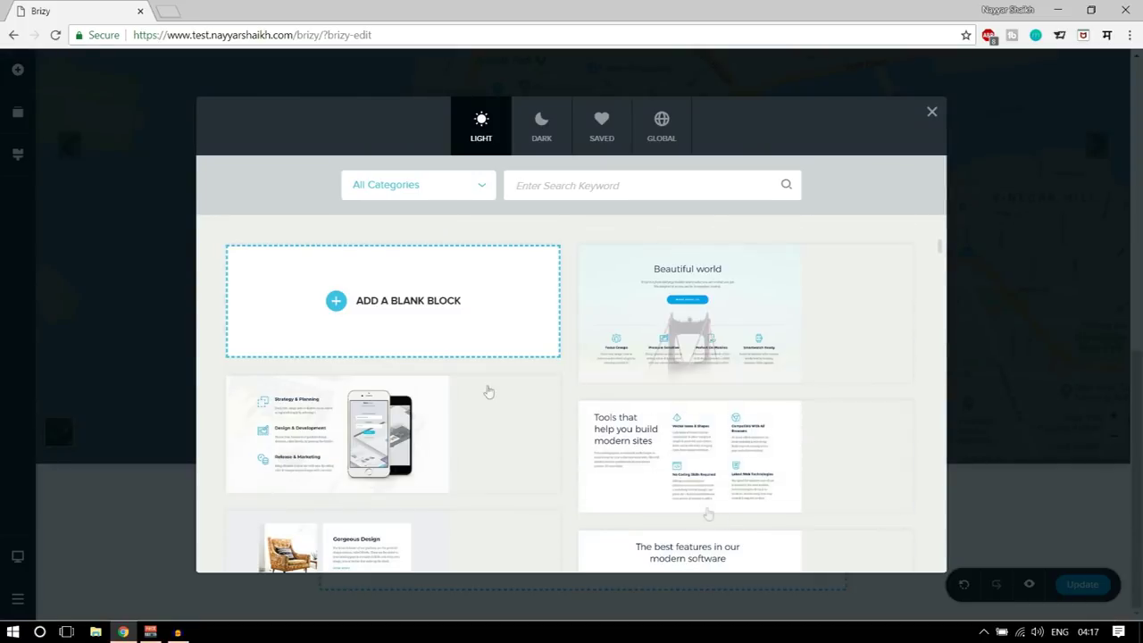
click(406, 312)
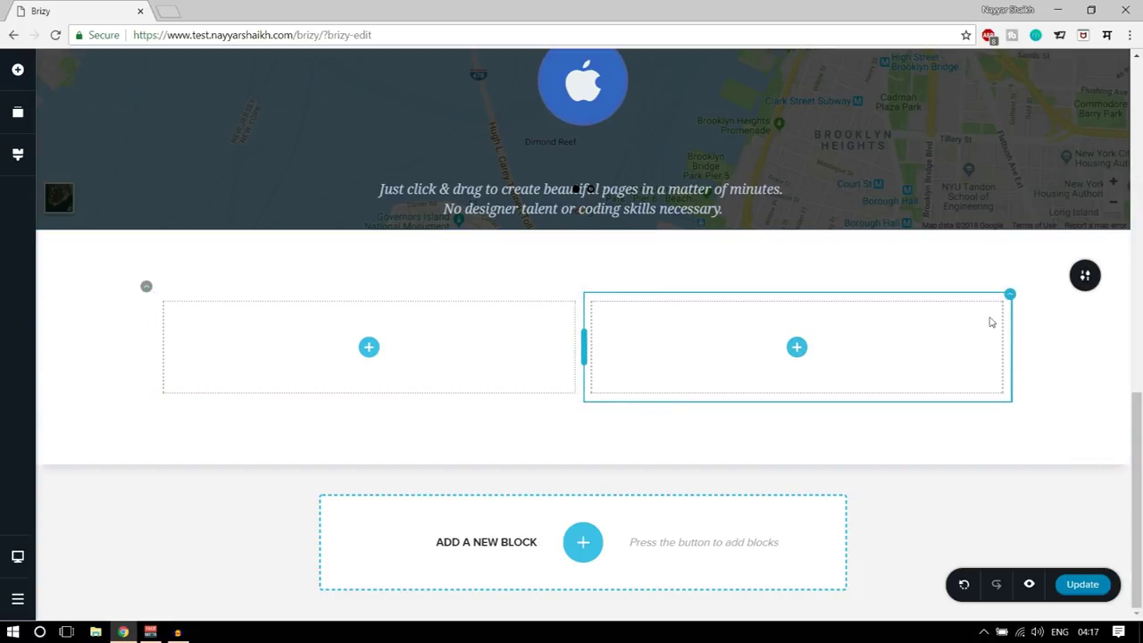
Delete the second column of the blank block and place a Progress element in the remaining empty area
click(1012, 301)
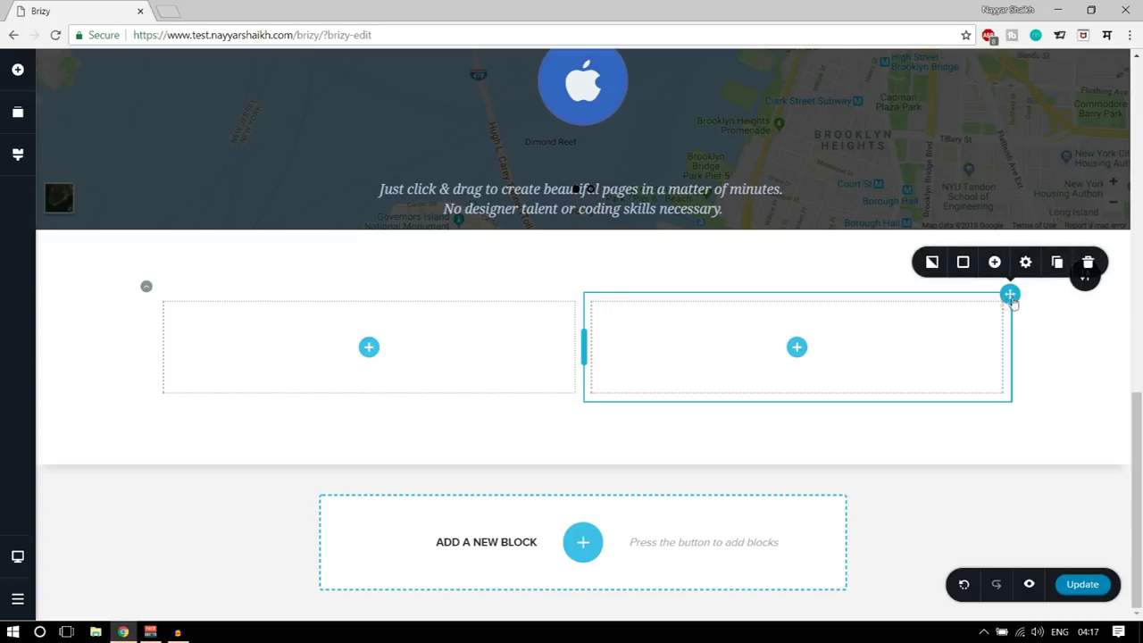
click(1088, 262)
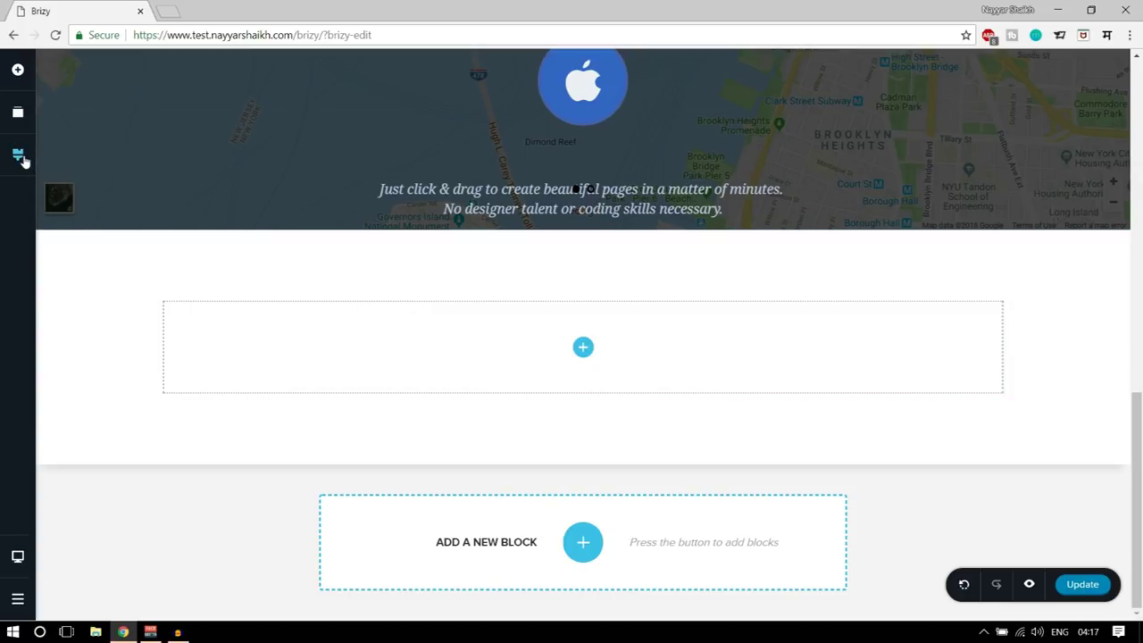
click(17, 69)
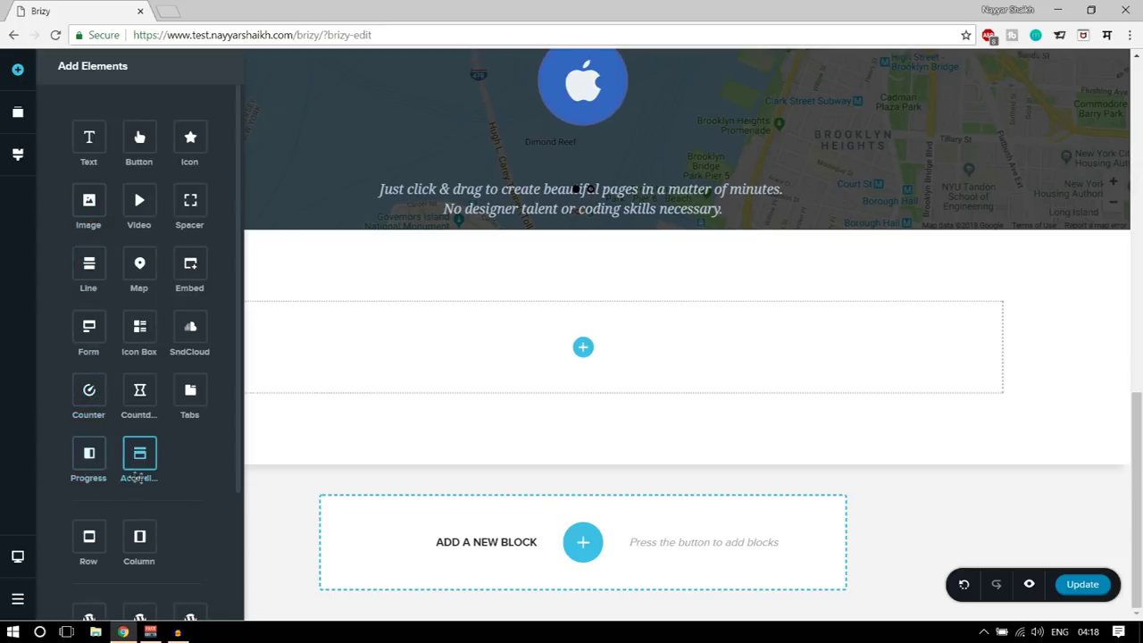
drag(89, 467, 661, 365)
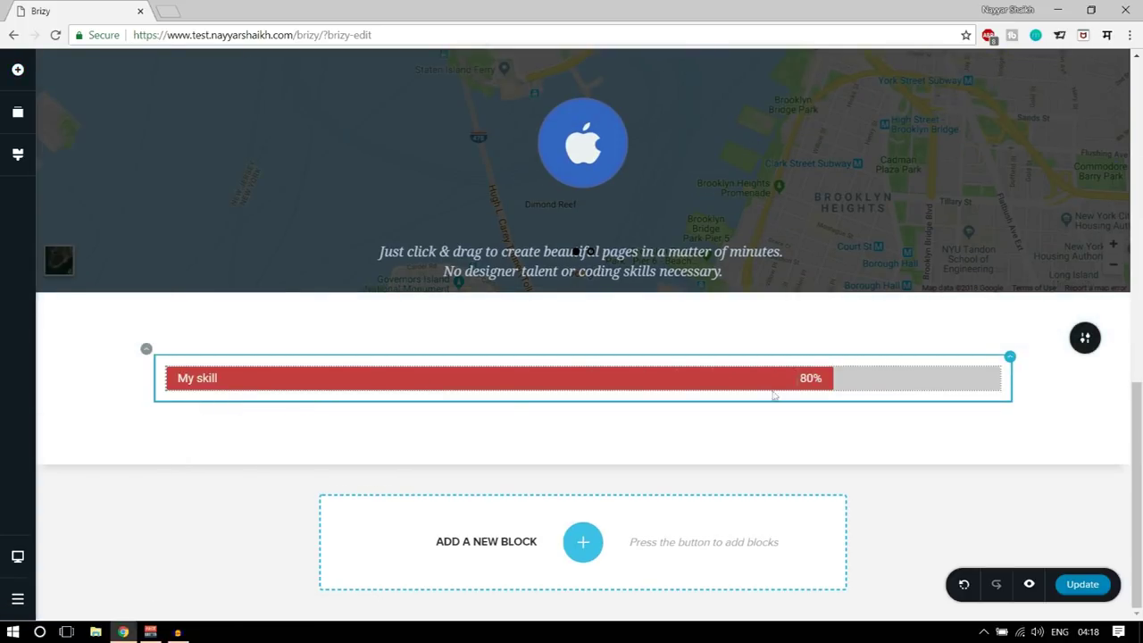
Set the text size of the "My skill" progress bar to 20
click(403, 381)
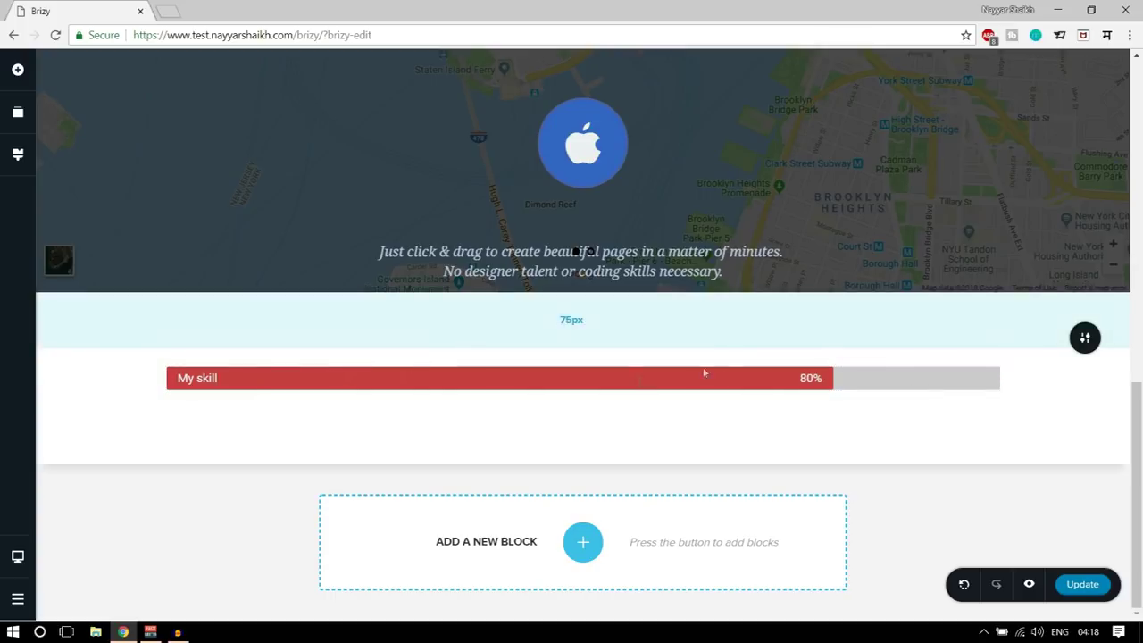
click(378, 386)
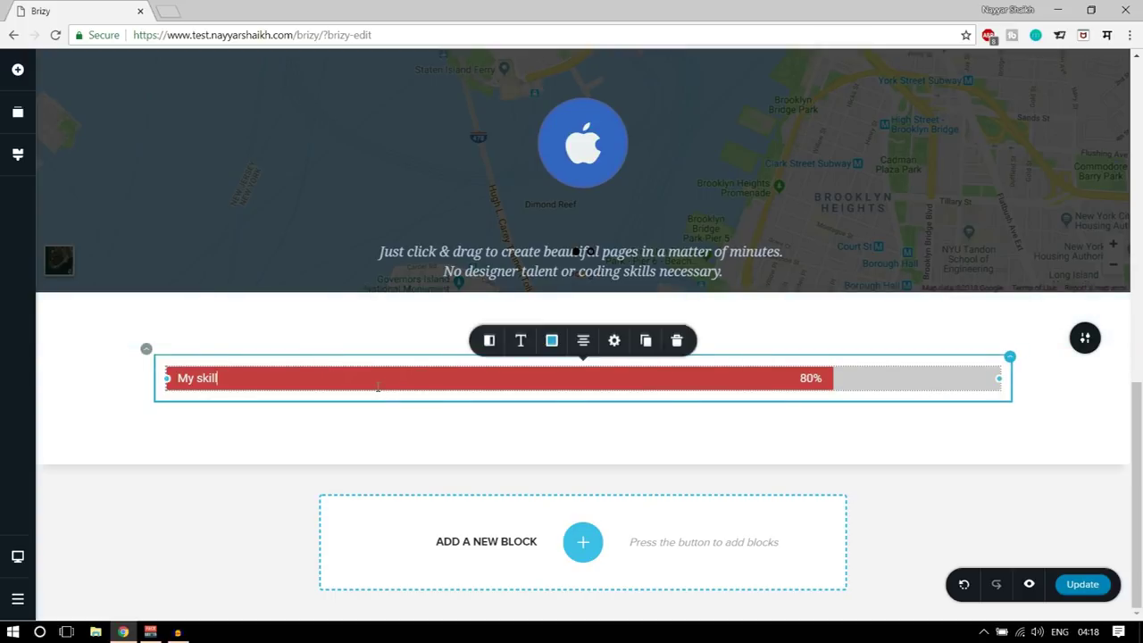
click(521, 344)
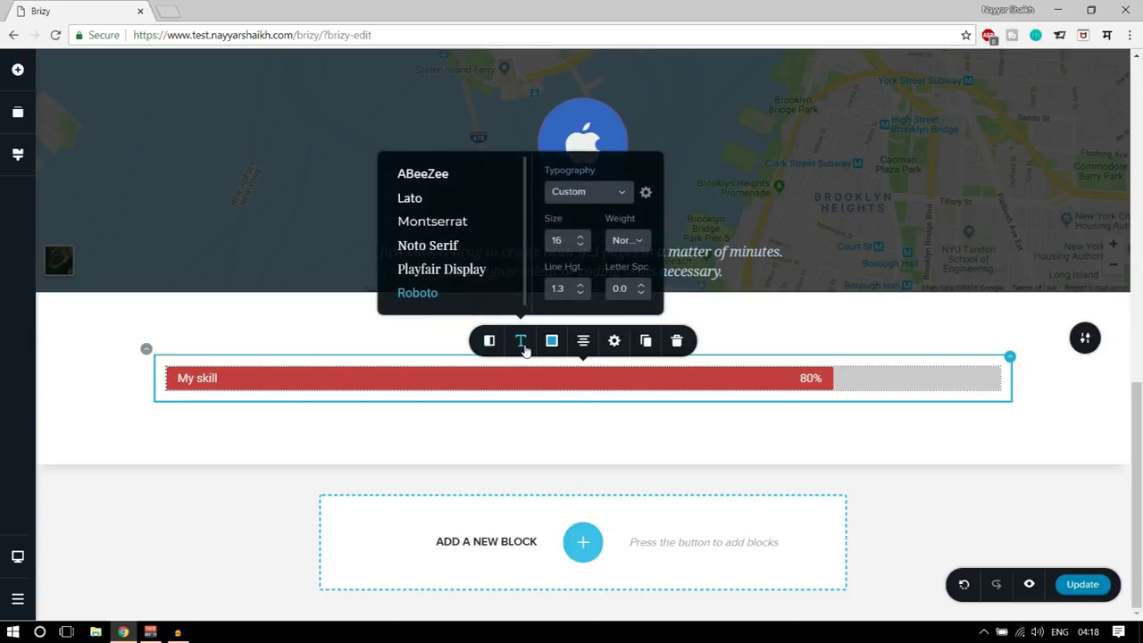
click(579, 245)
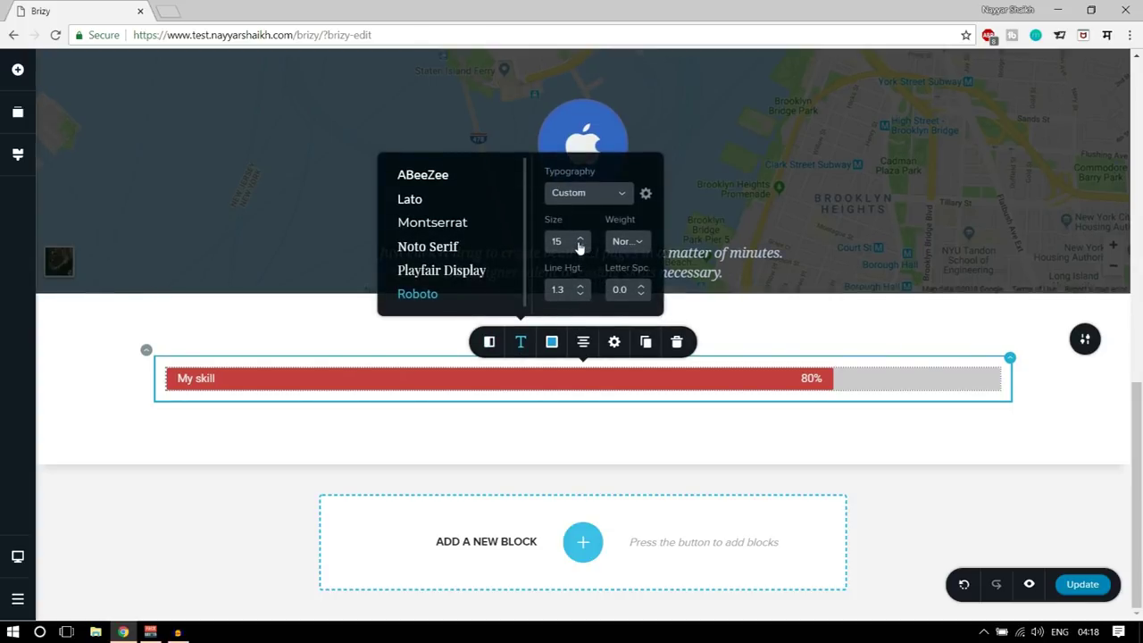
click(579, 239)
click(579, 238)
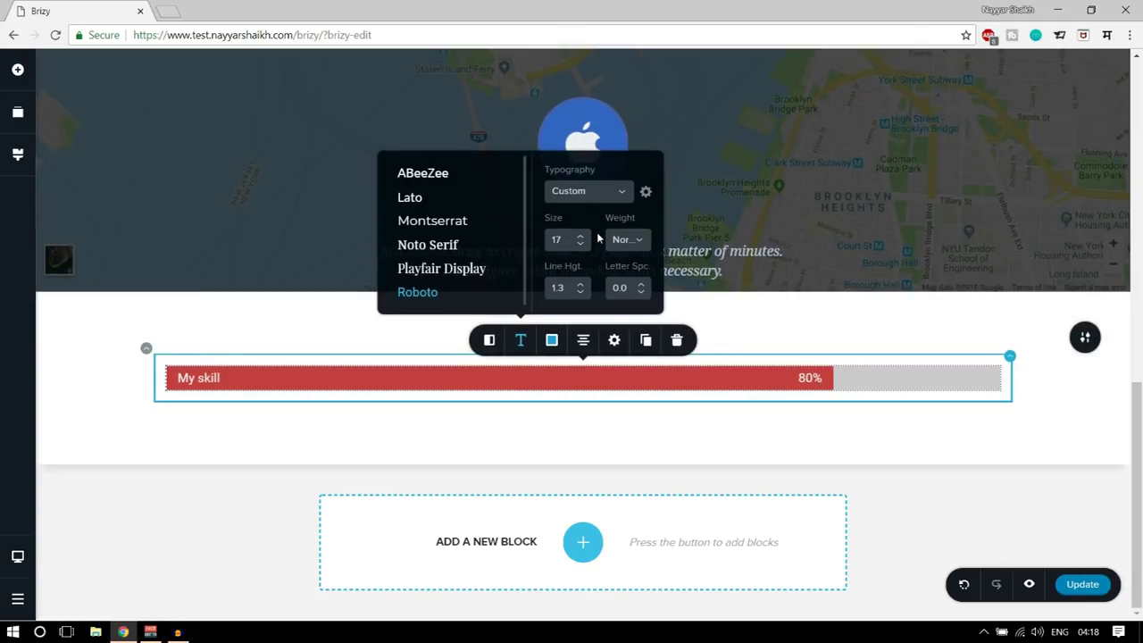
click(582, 238)
click(583, 237)
click(583, 238)
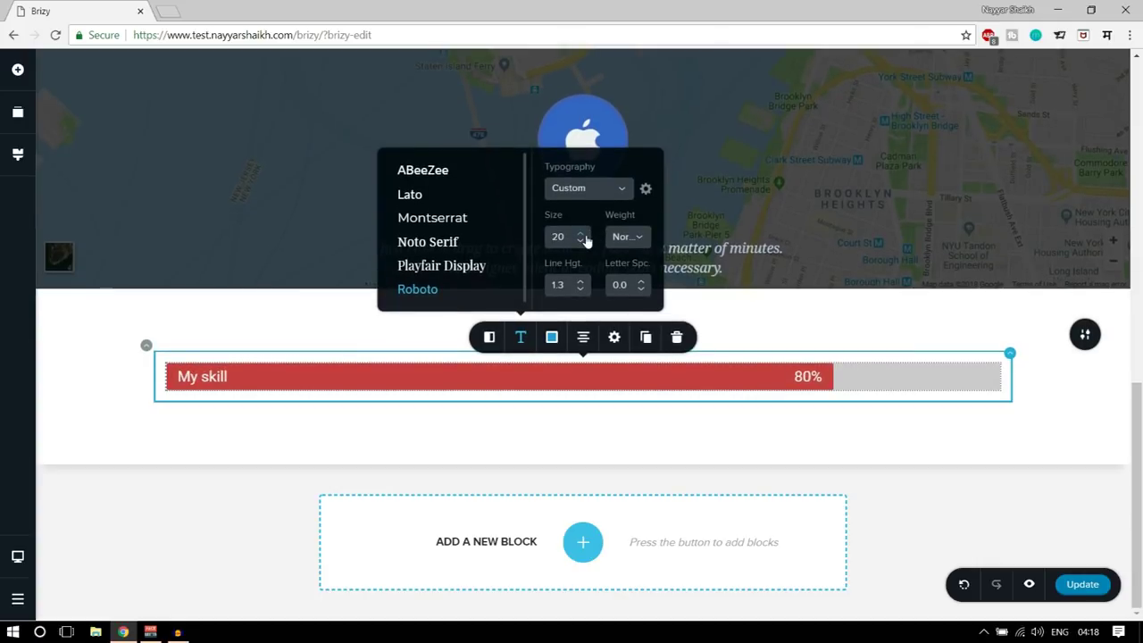
Change the progress bar's fill from red to a teal blue, #34A1C3, starting from the palette's second color
click(553, 340)
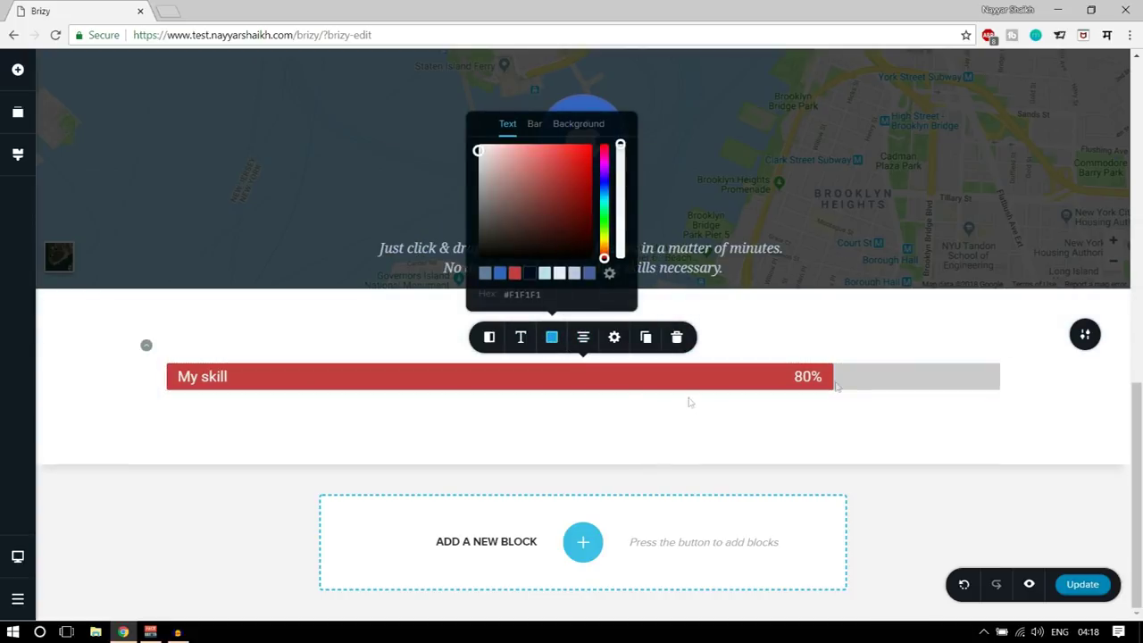
click(534, 126)
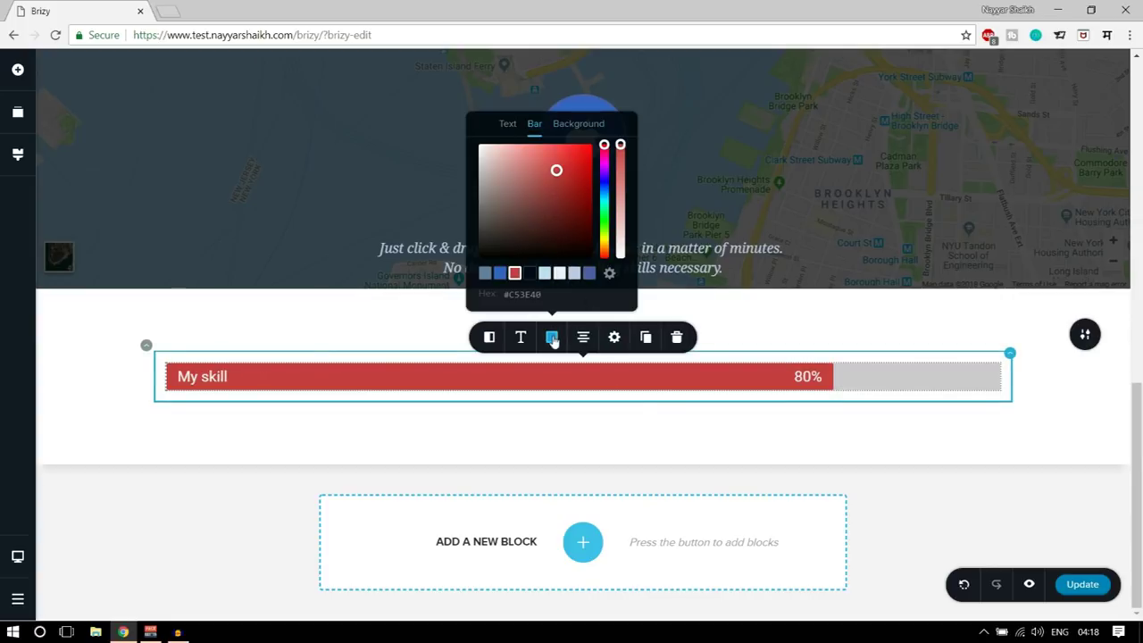
click(500, 274)
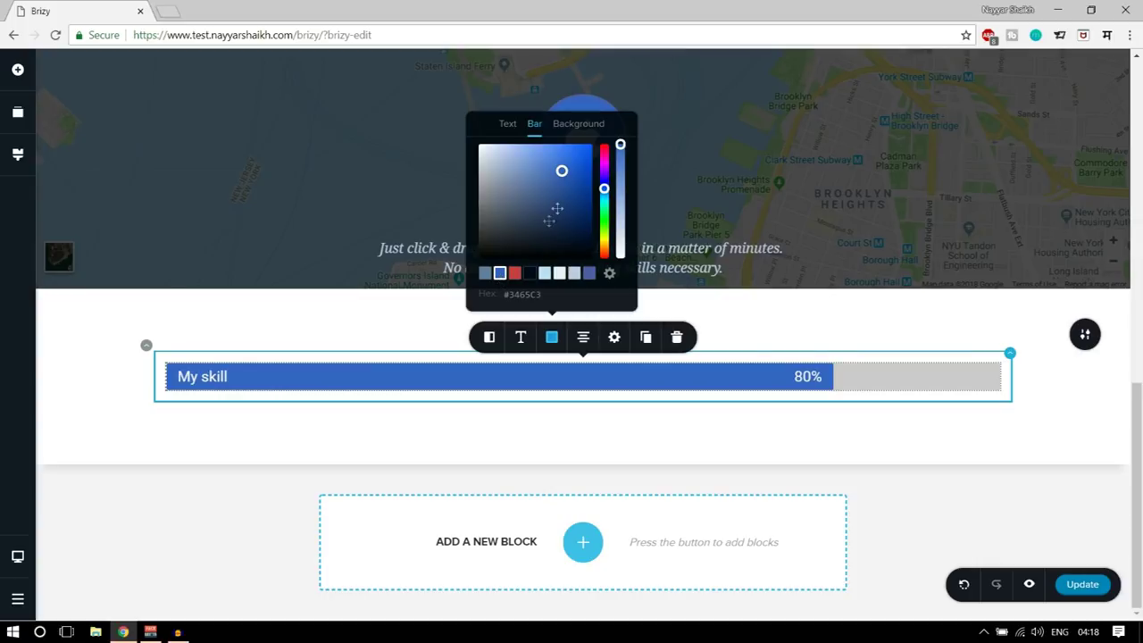
drag(604, 188, 605, 197)
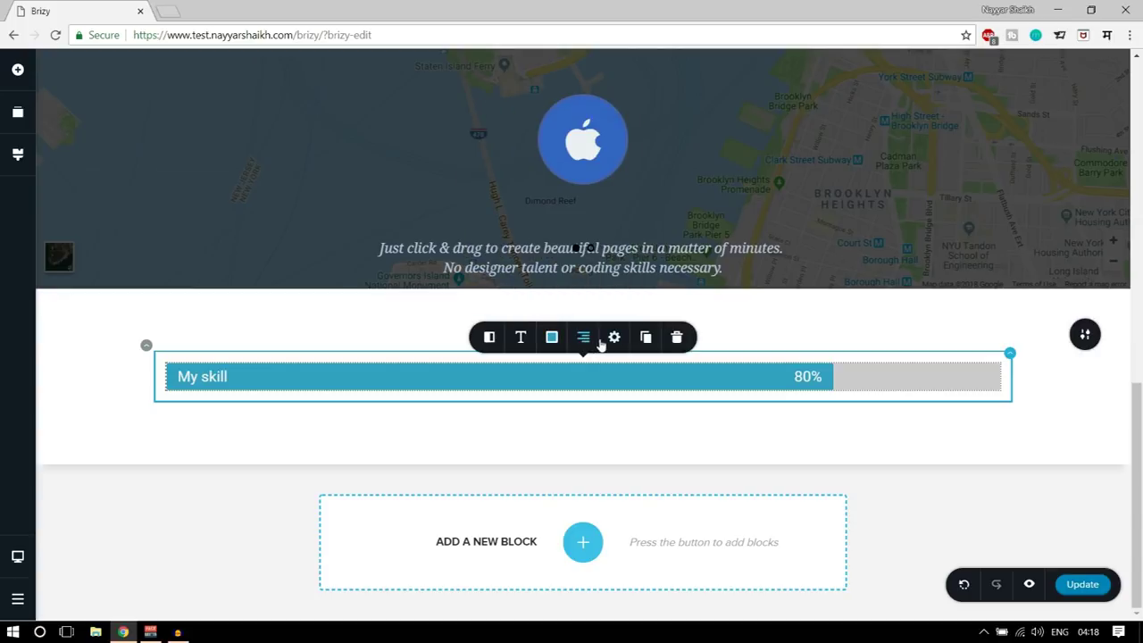
Narrow the progress bar to a little over half of the row's width and align it to the center
click(613, 338)
drag(644, 260, 620, 259)
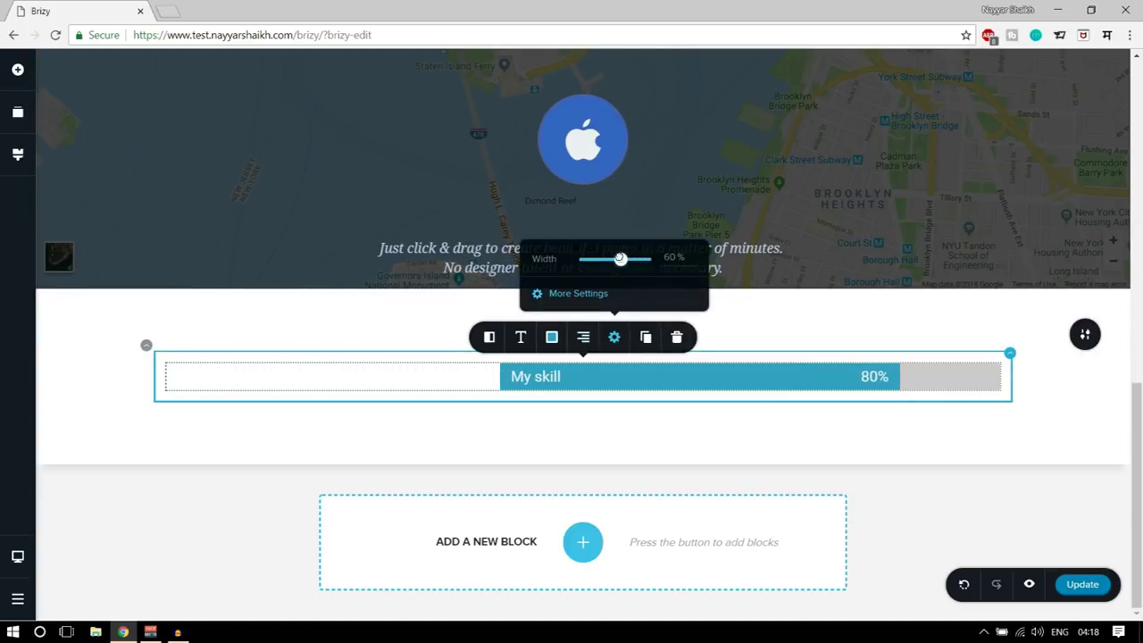
click(583, 336)
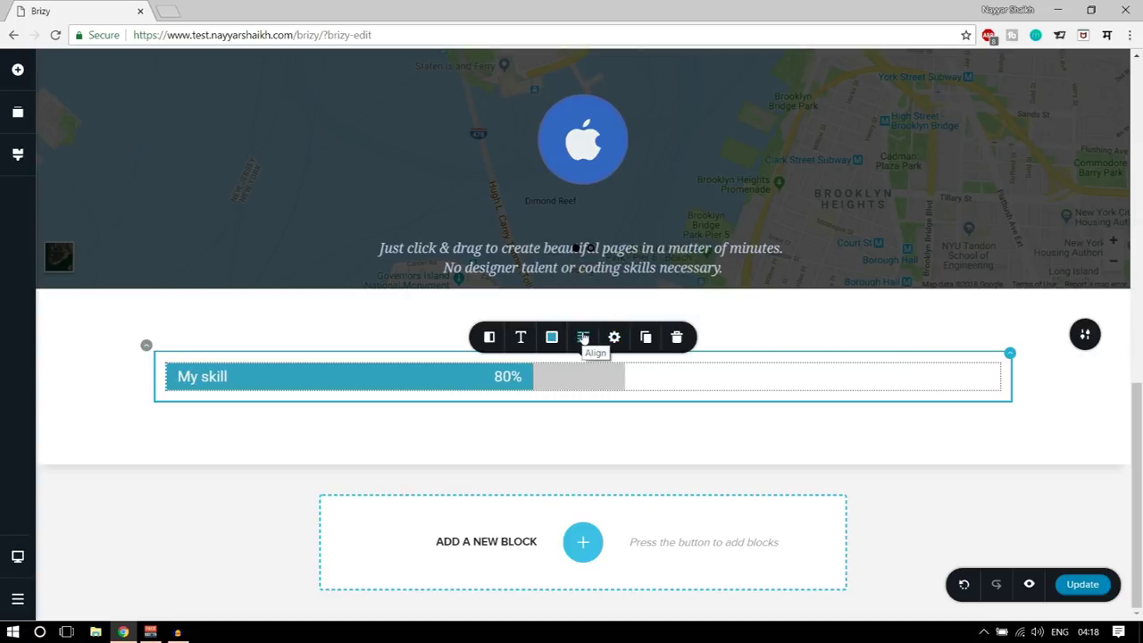
click(585, 345)
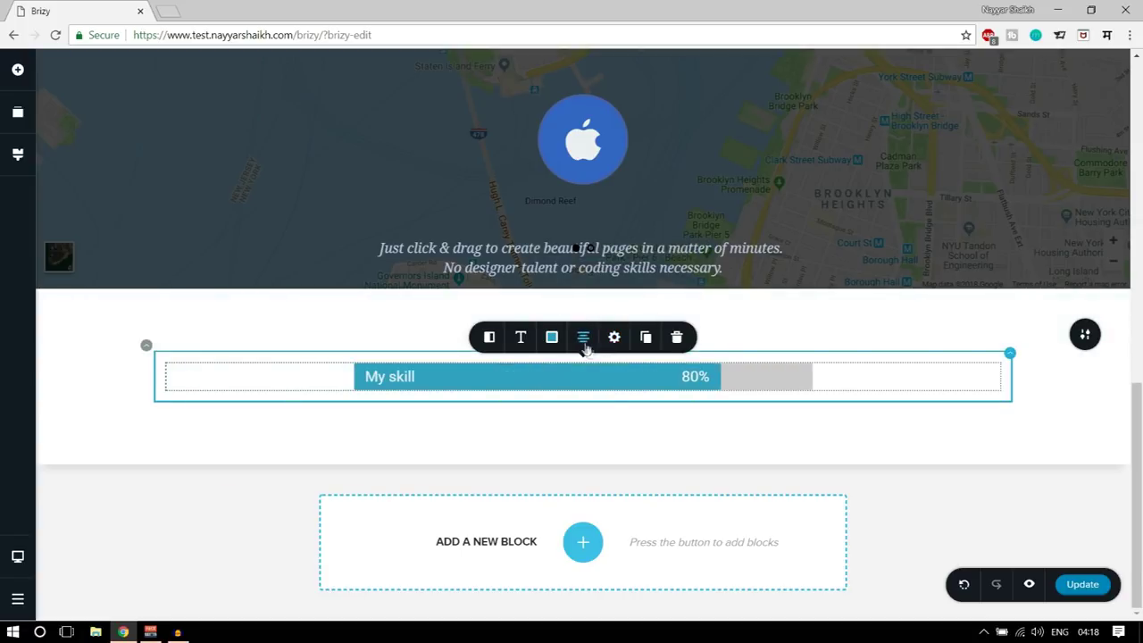
Duplicate the progress bar three times so that the block holds four identical bars
click(645, 336)
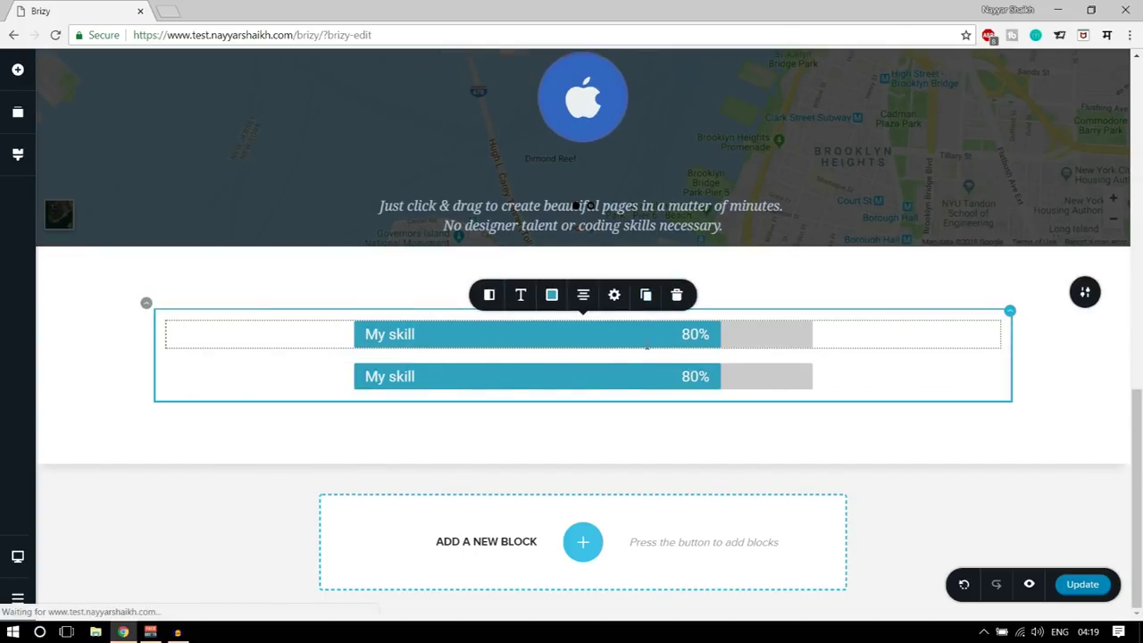
click(647, 295)
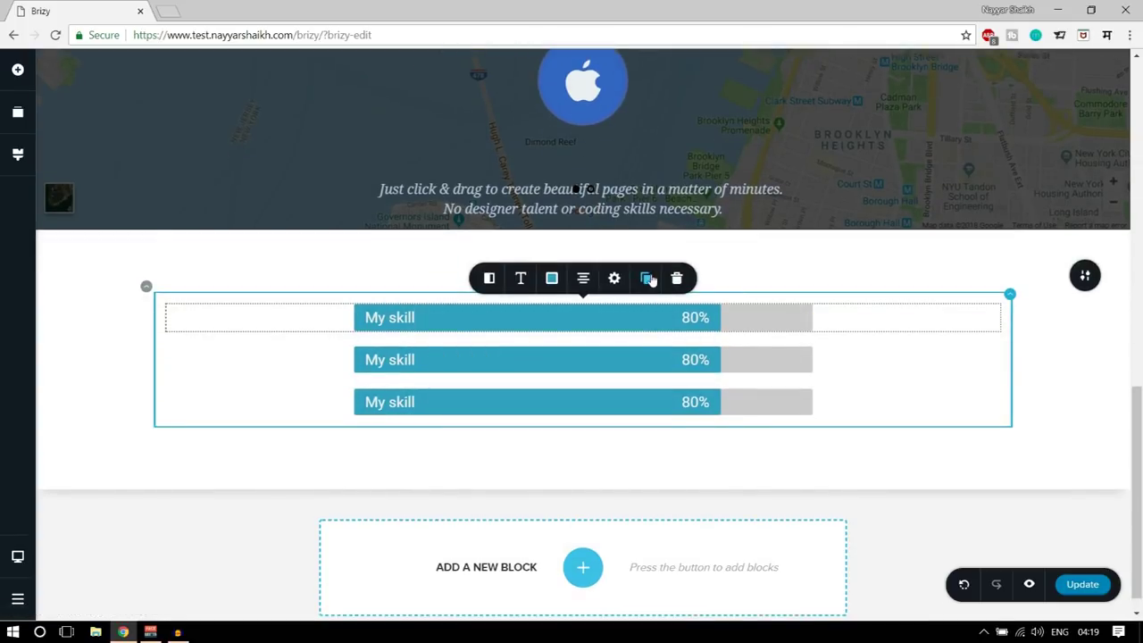
click(647, 276)
Retitle the second progress bar "Projects" and set its bar color to the palette's blue, #3465C3
click(491, 359)
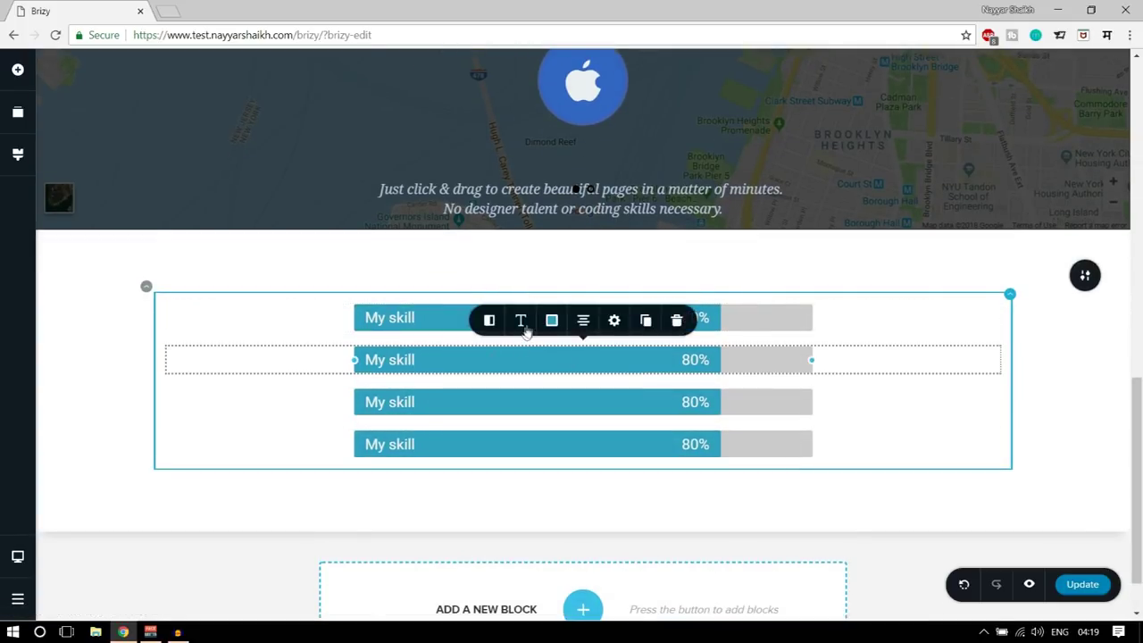
click(525, 329)
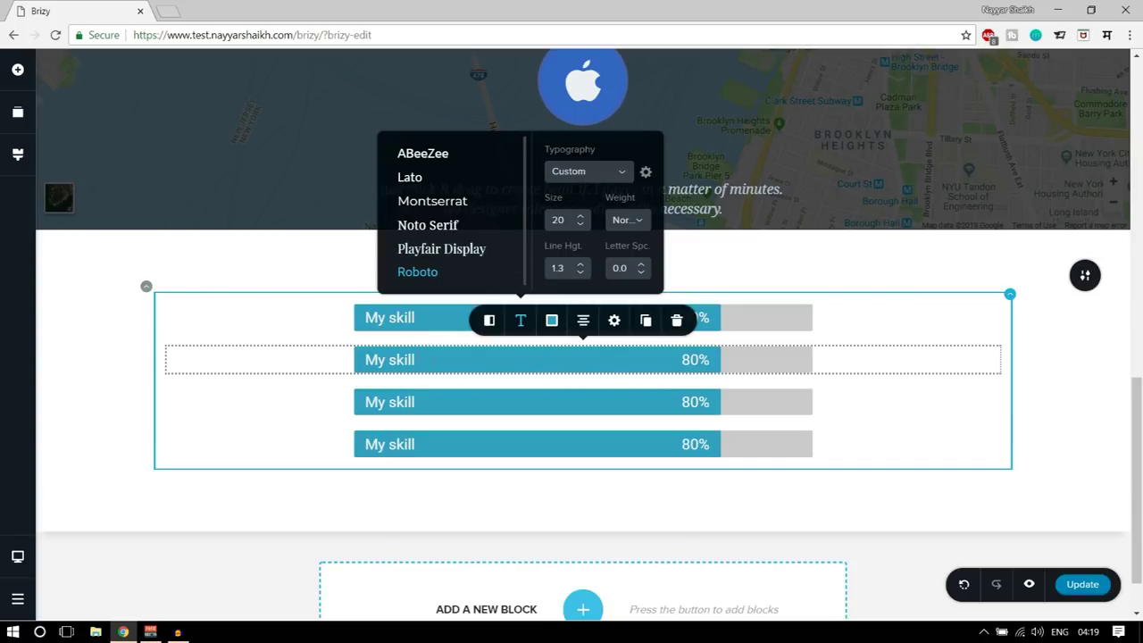
triple_click(412, 359)
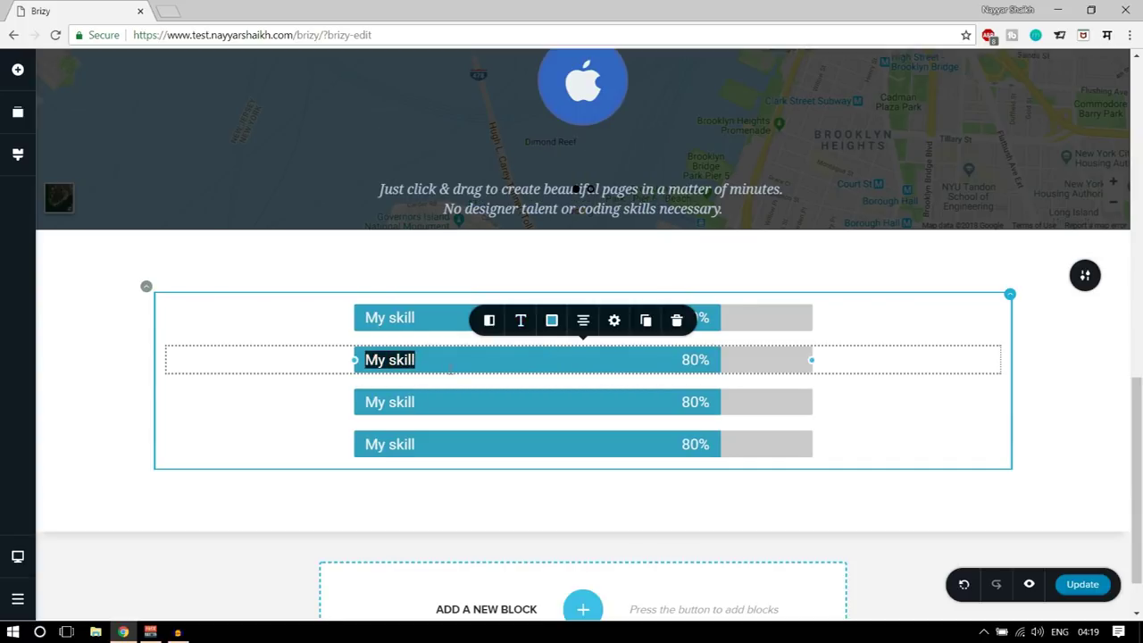
text(Projects)
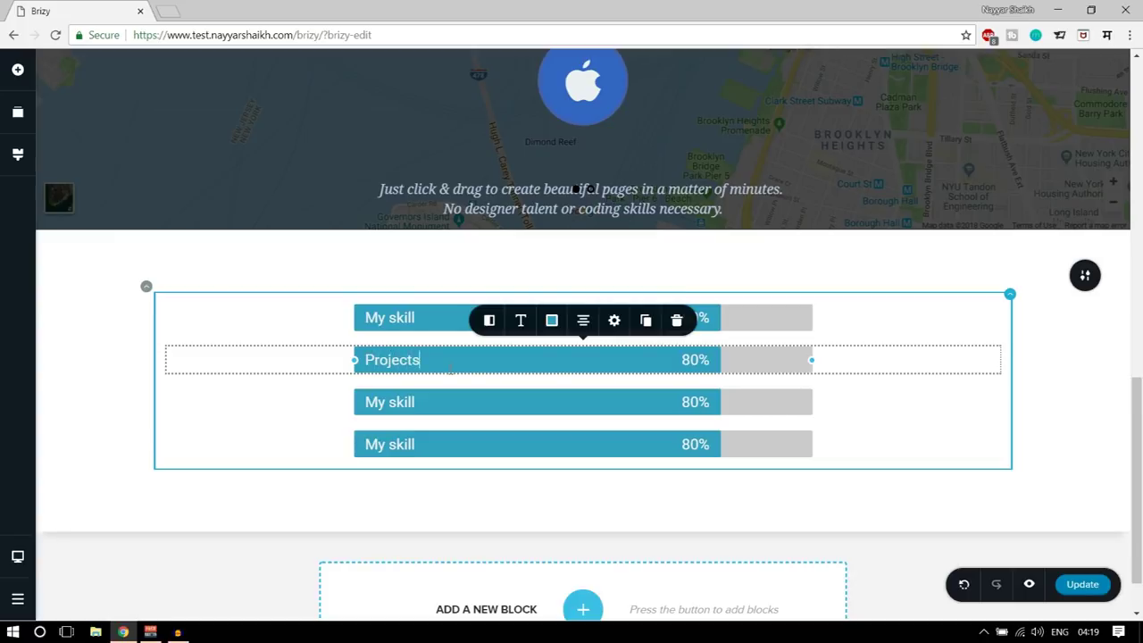
click(552, 320)
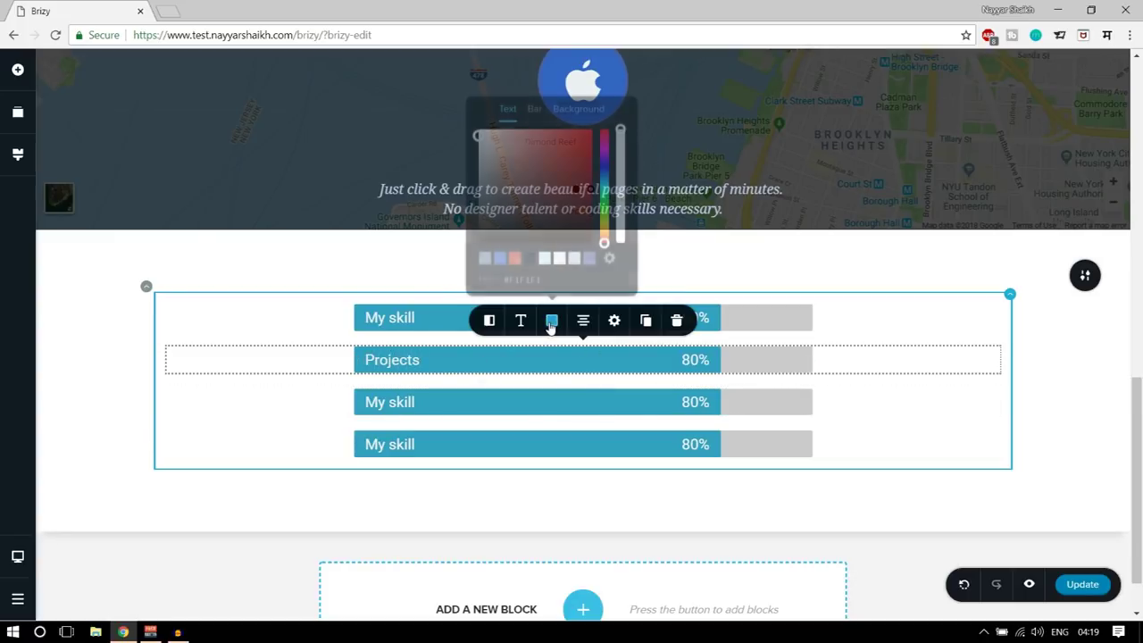
click(534, 107)
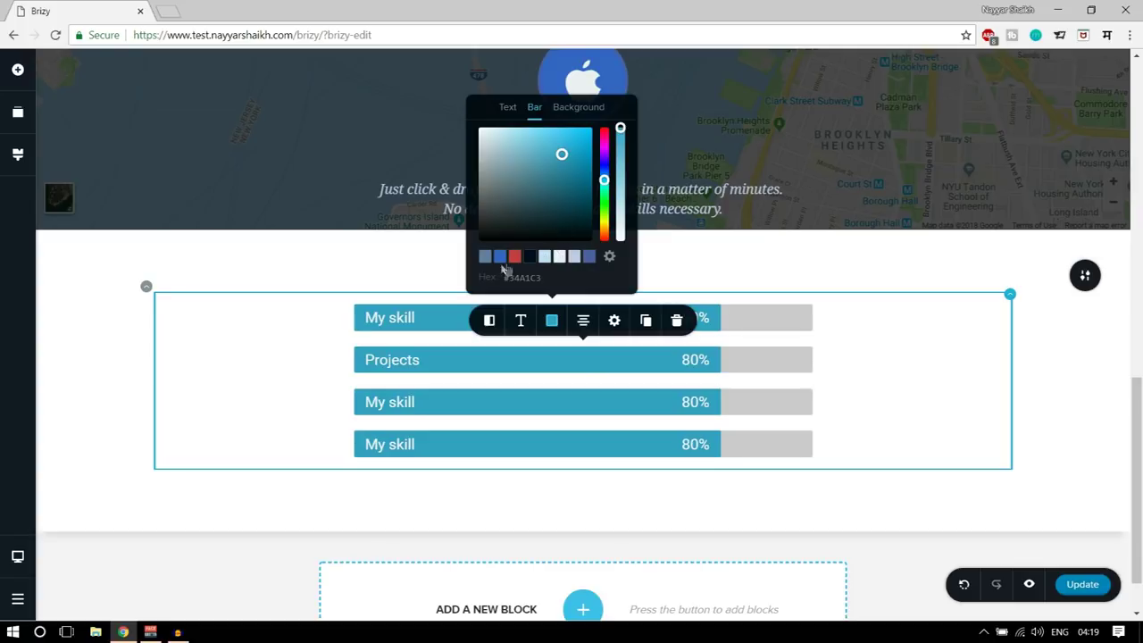
click(500, 257)
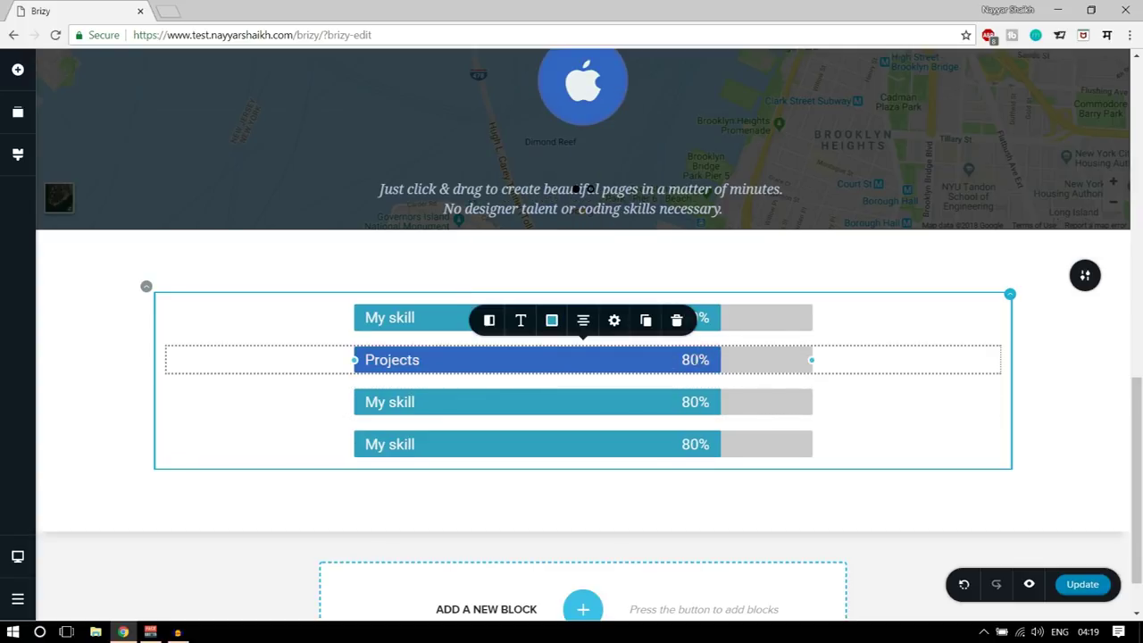
Set the Projects bar's percentage to 52% and toggle its percentage display off and back on
click(490, 323)
mouse_move(513, 236)
mouse_down()
mouse_move(472, 236)
mouse_move(497, 238)
mouse_up()
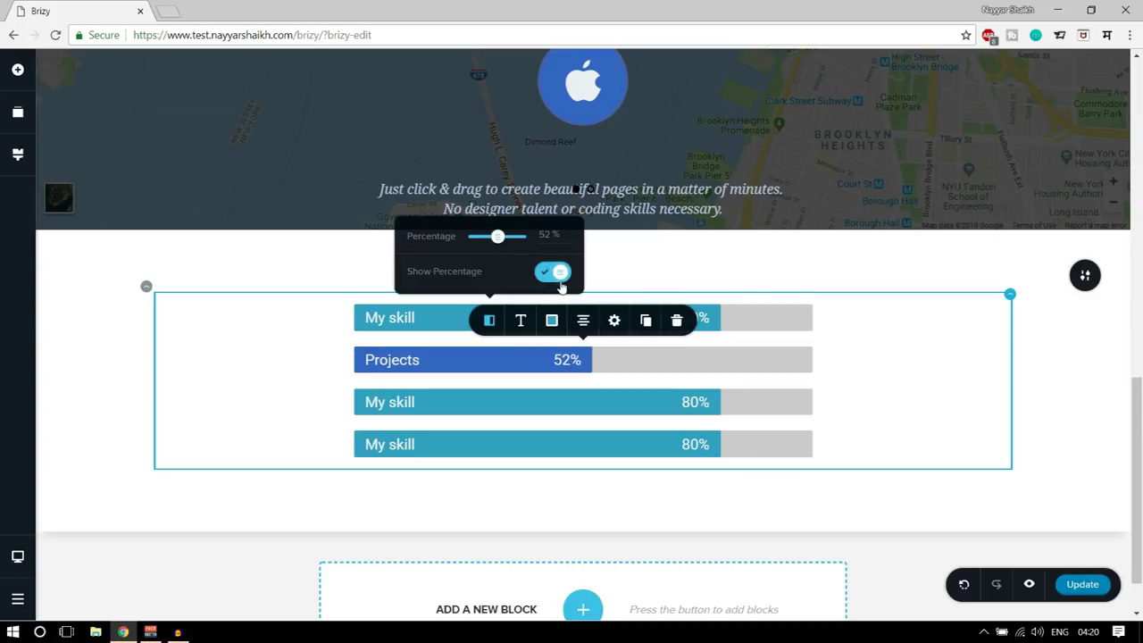
click(560, 275)
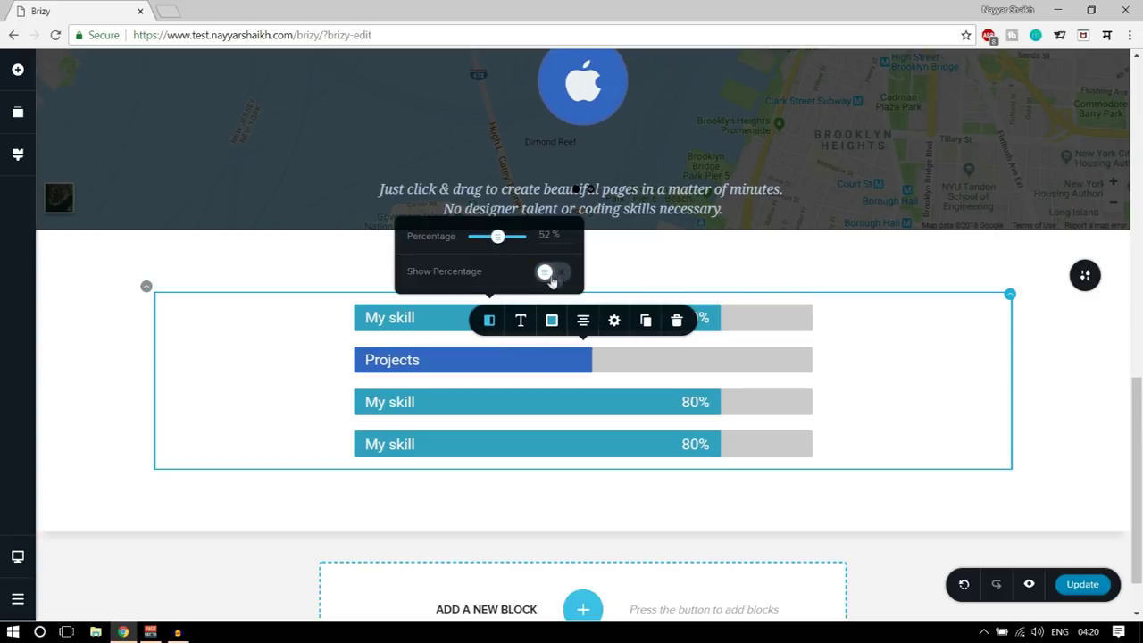
click(551, 281)
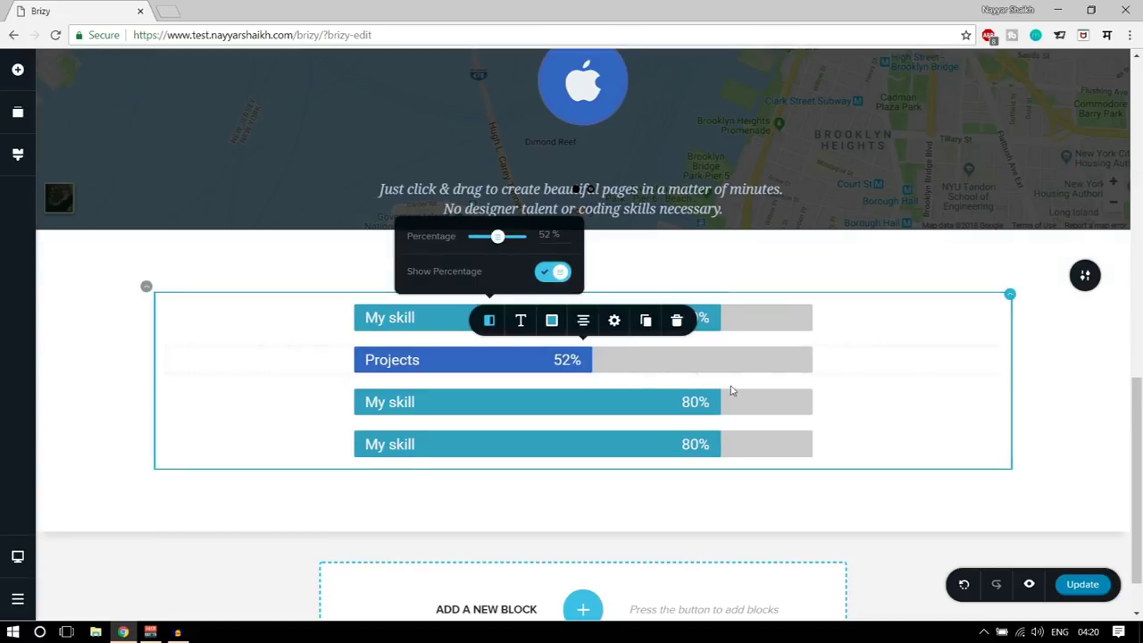
Review the whole page from the contact form to the progress bars and flip through the map header's slides
scroll(1098, 442, down, 1)
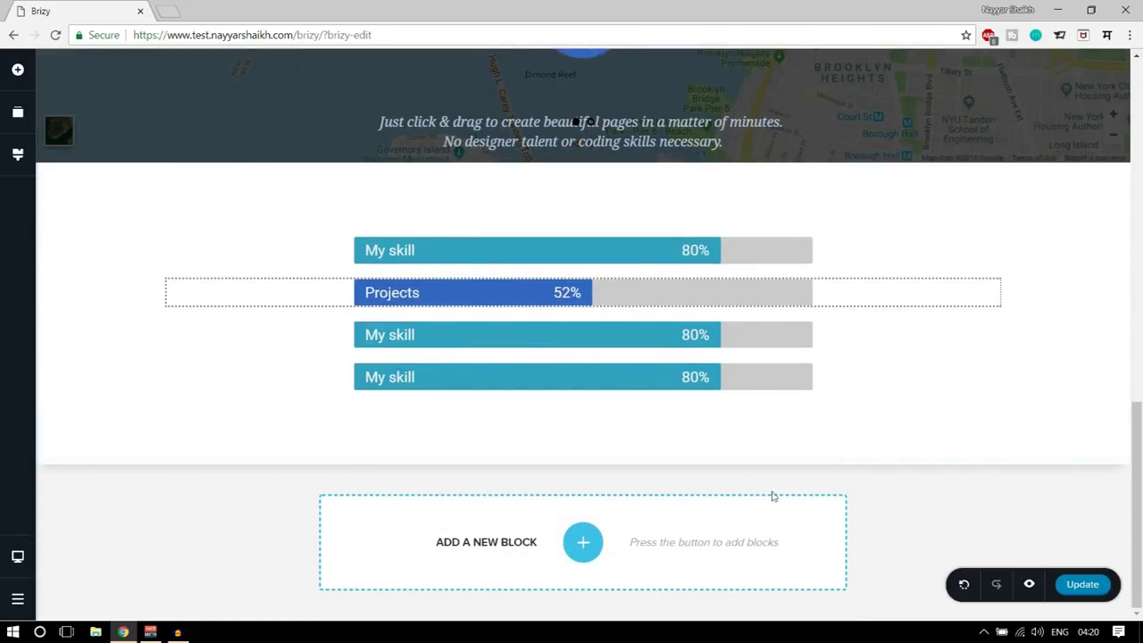
scroll(848, 416, up, 3)
scroll(856, 465, up, 7)
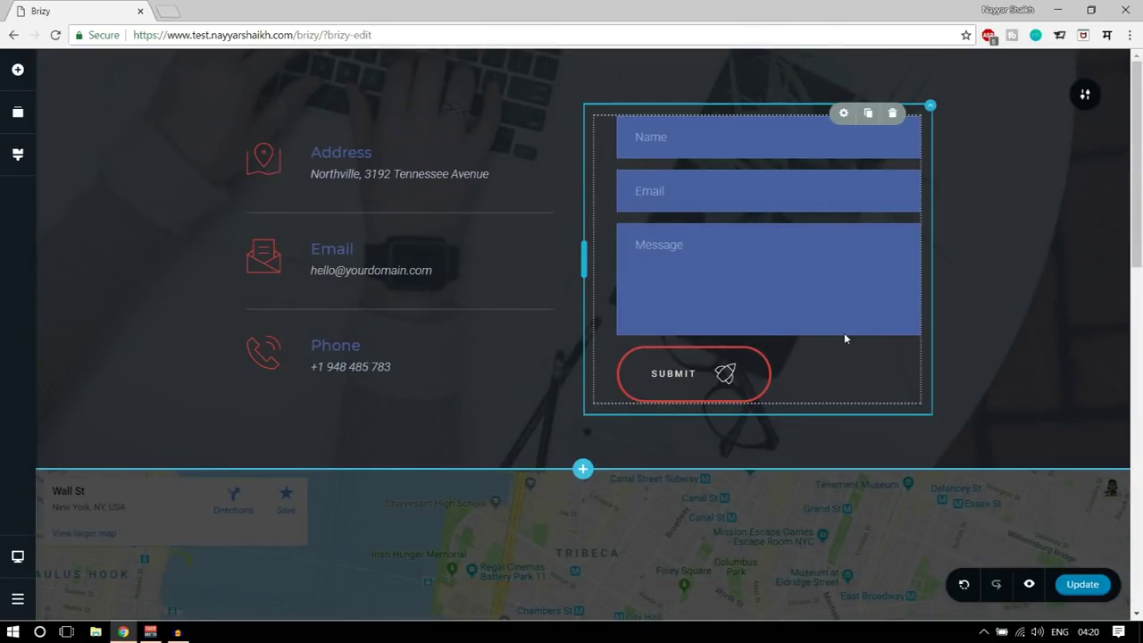
scroll(946, 467, down, 7)
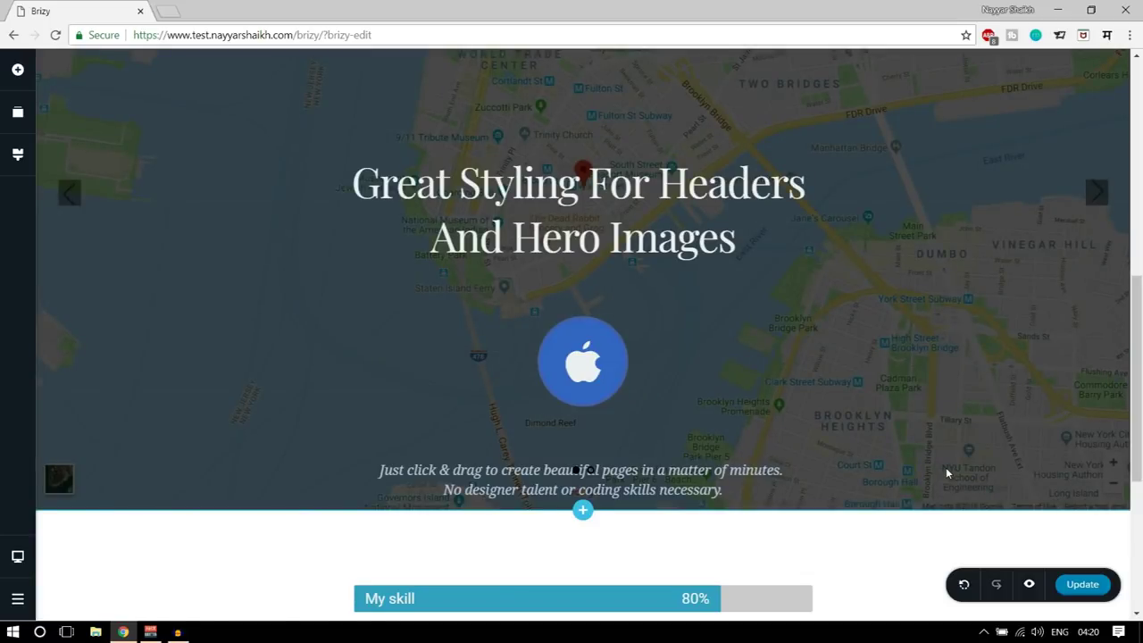
scroll(945, 467, up, 7)
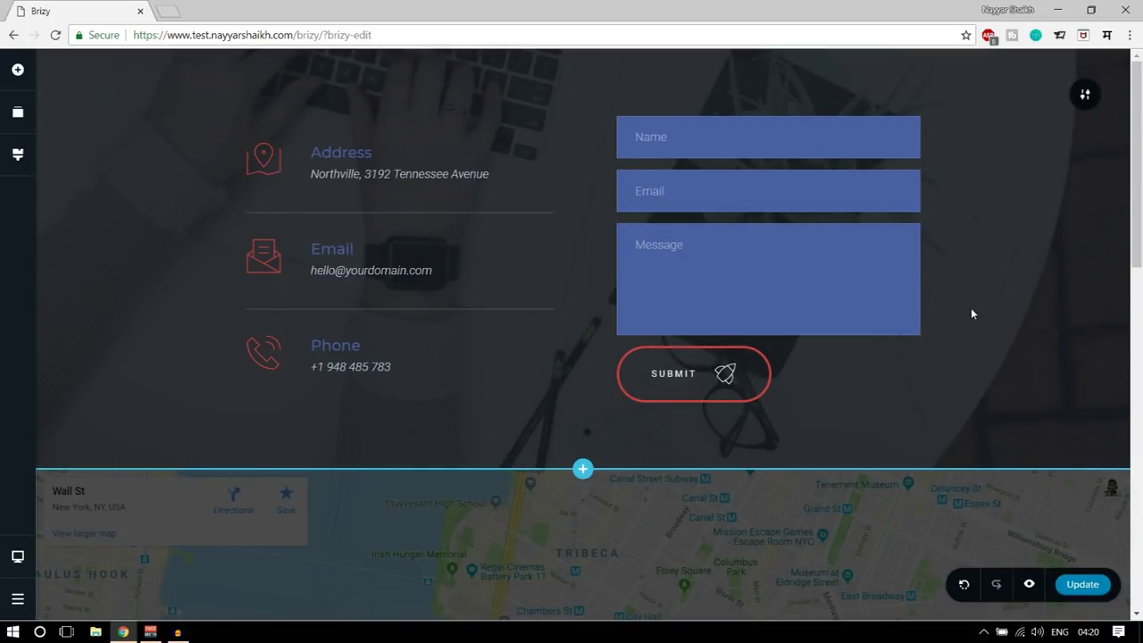
scroll(954, 412, down, 10)
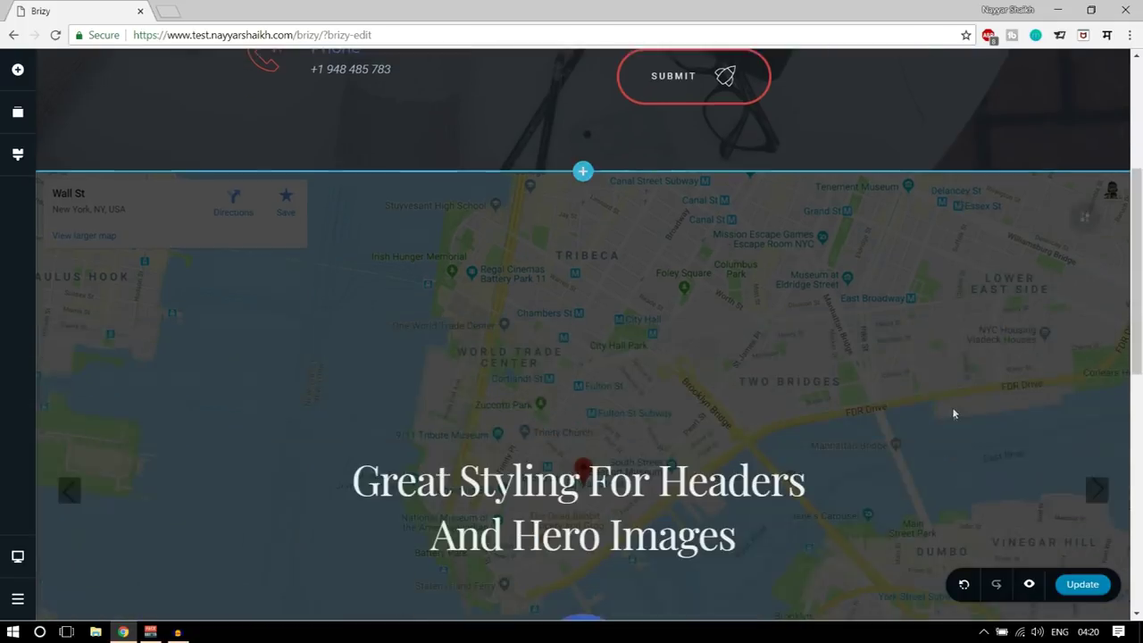
scroll(706, 482, up, 10)
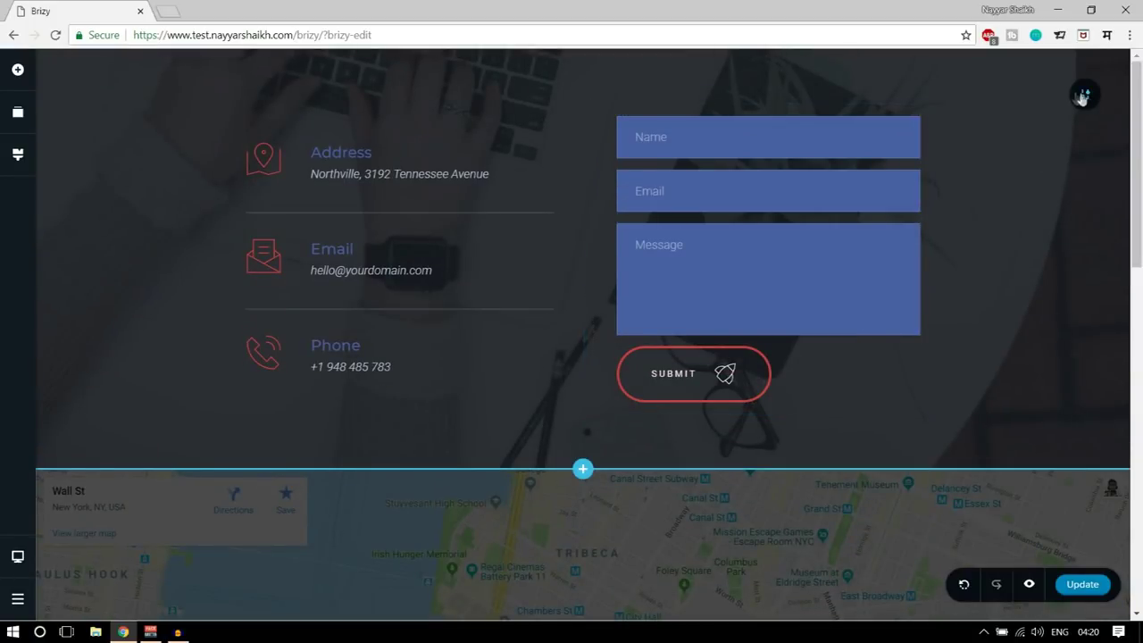
scroll(720, 296, down, 5)
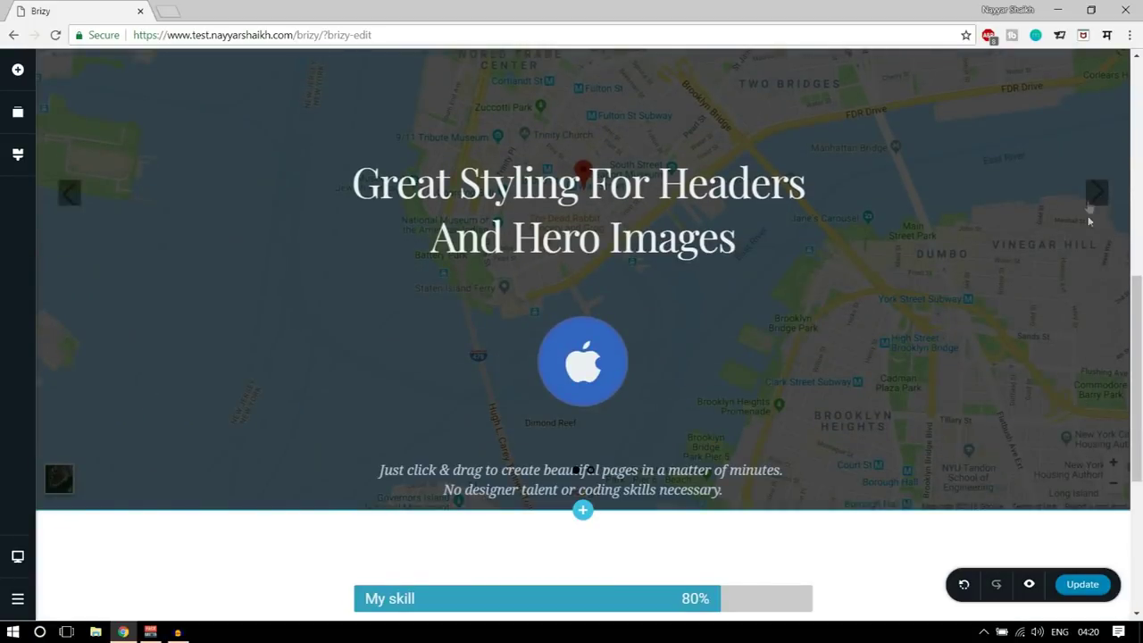
click(1097, 195)
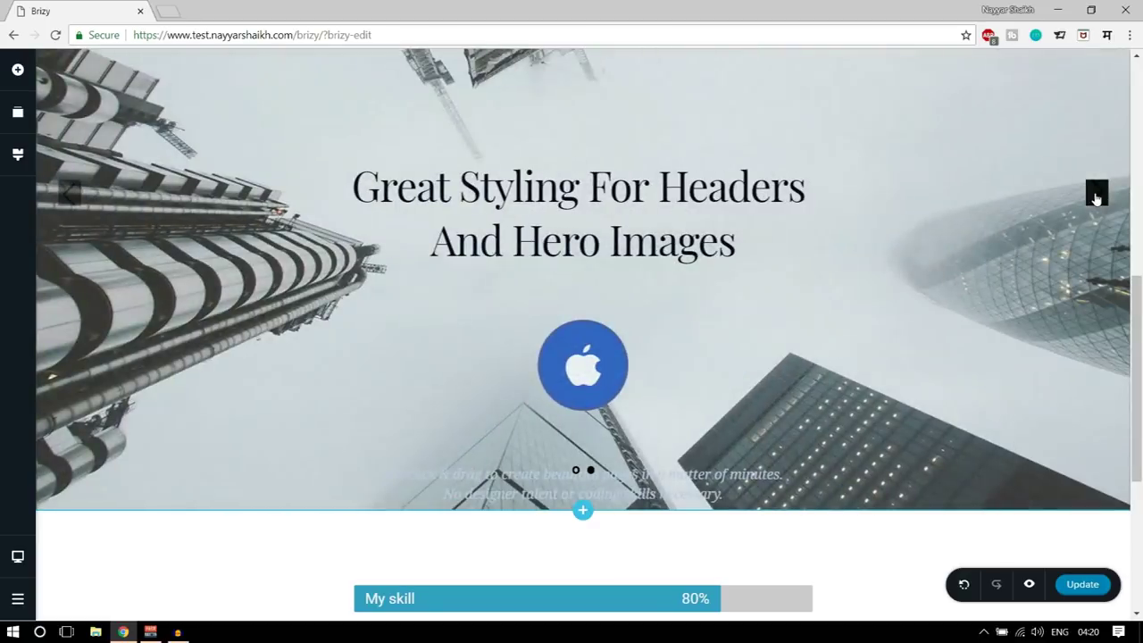
click(1097, 195)
scroll(1051, 288, up, 5)
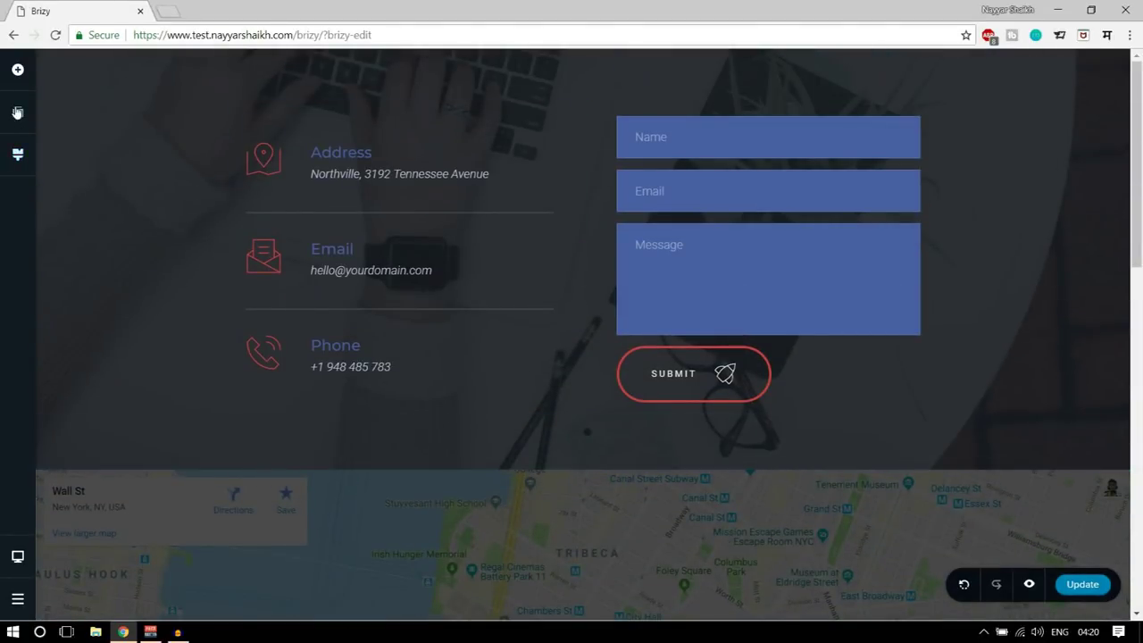
View the list of the page's blocks for reordering and close it without changing the order
click(17, 111)
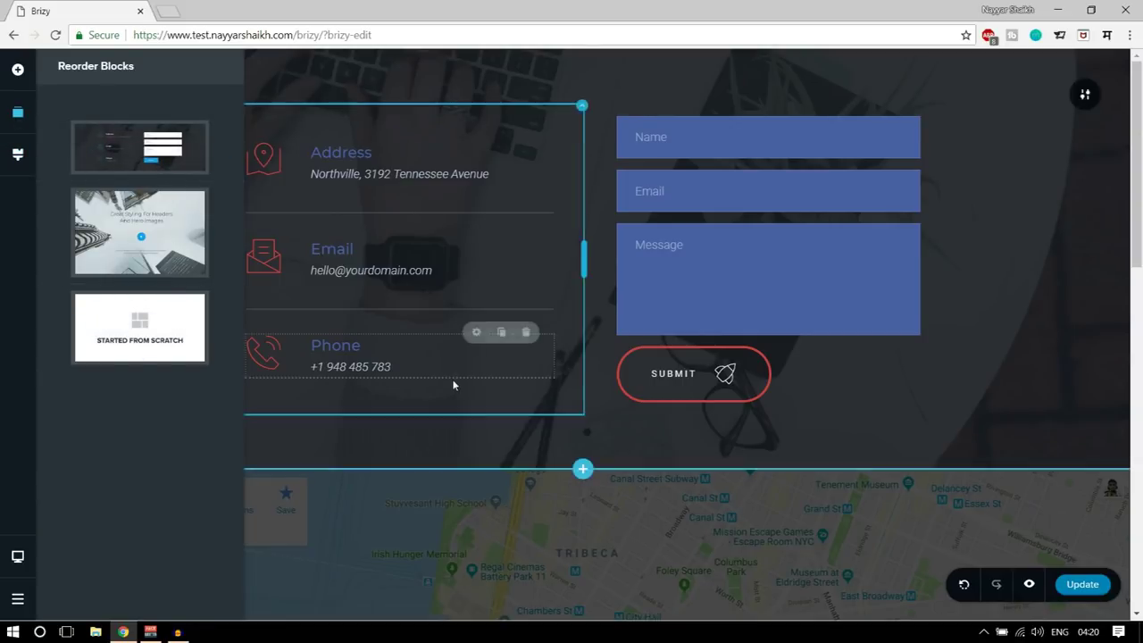
scroll(452, 379, down, 10)
click(818, 371)
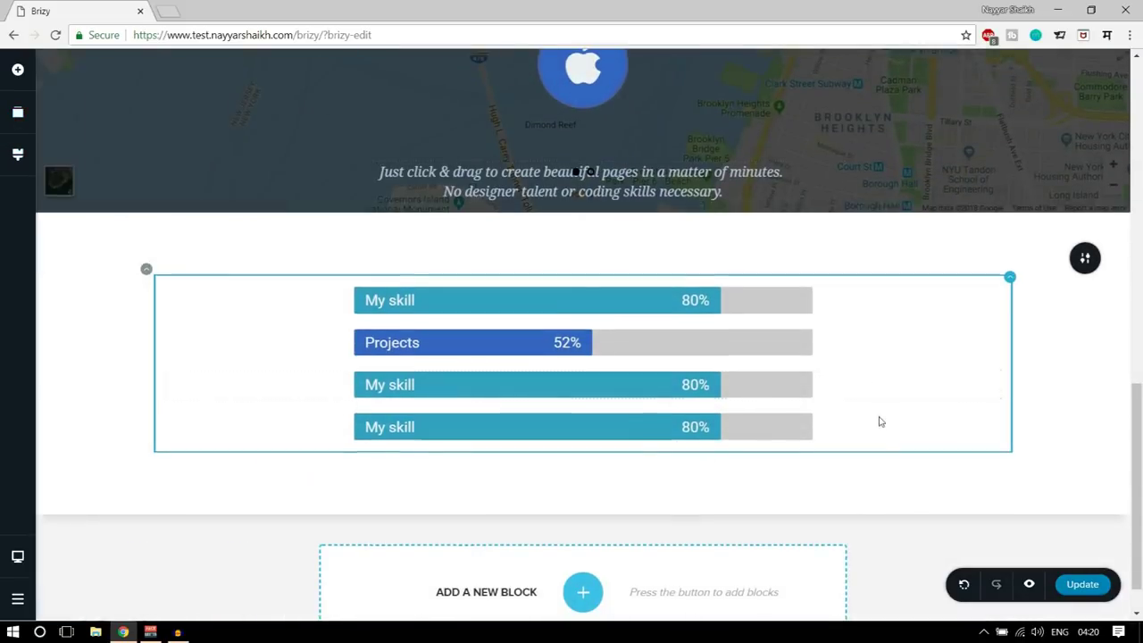
scroll(715, 500, down, 1)
click(583, 543)
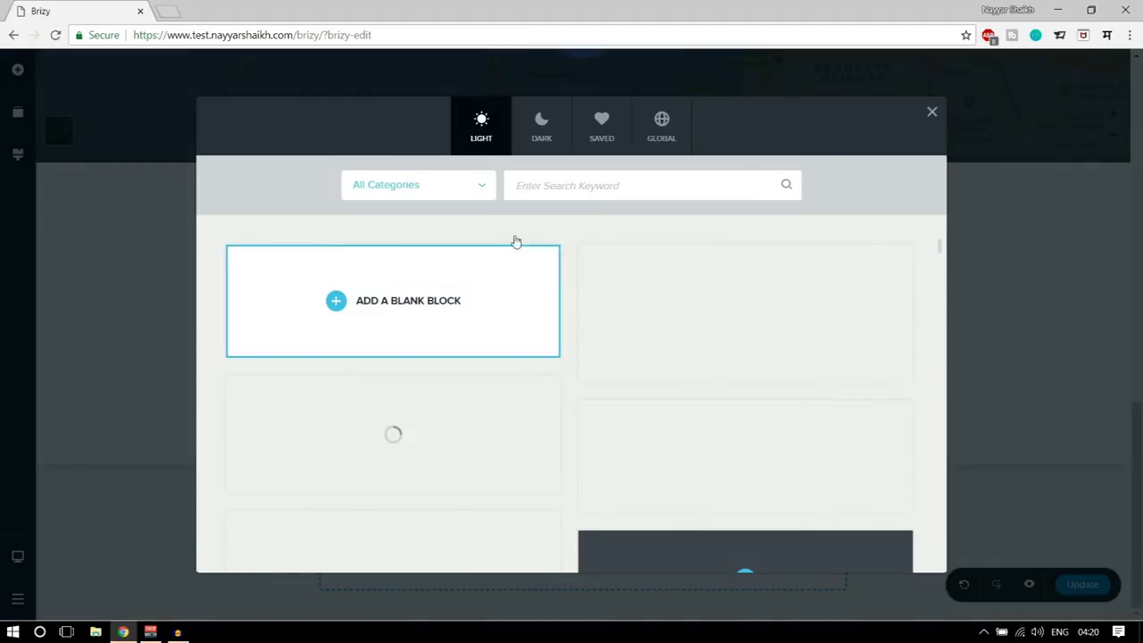
click(931, 112)
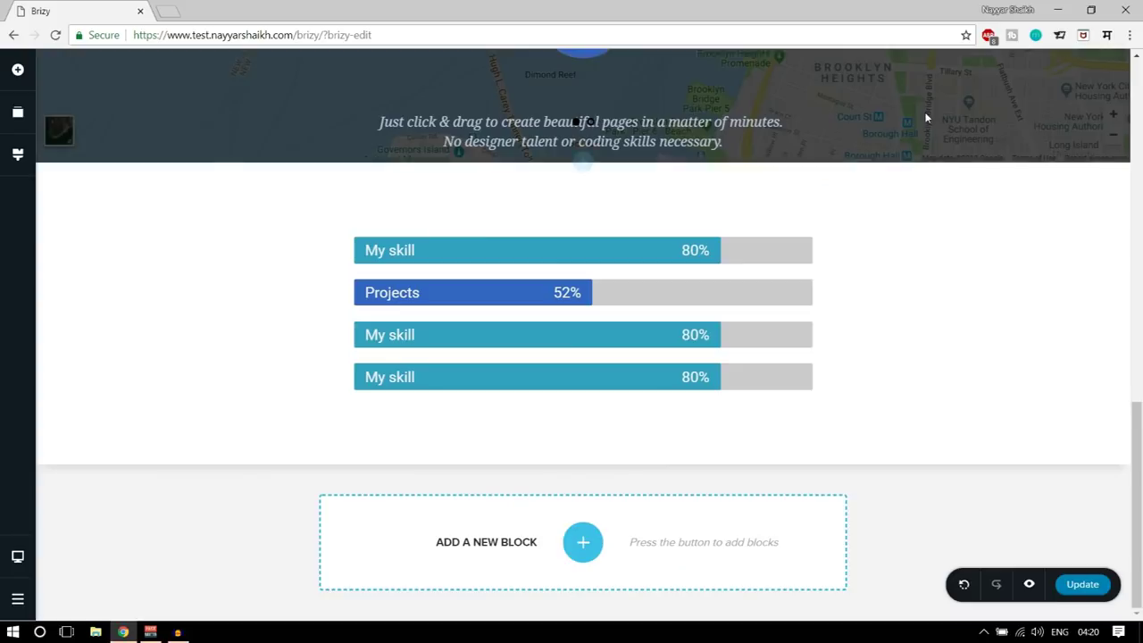
Try to place a WooCommerce Products element directly in the empty new-block area below the progress bars
click(17, 69)
scroll(147, 452, down, 3)
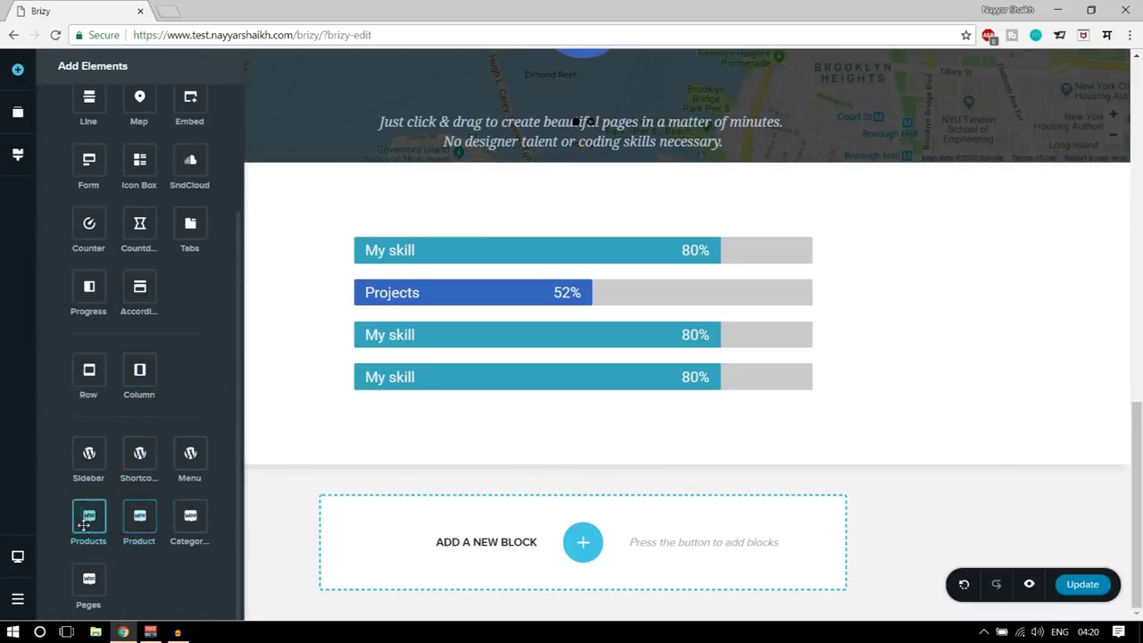
drag(120, 515, 694, 559)
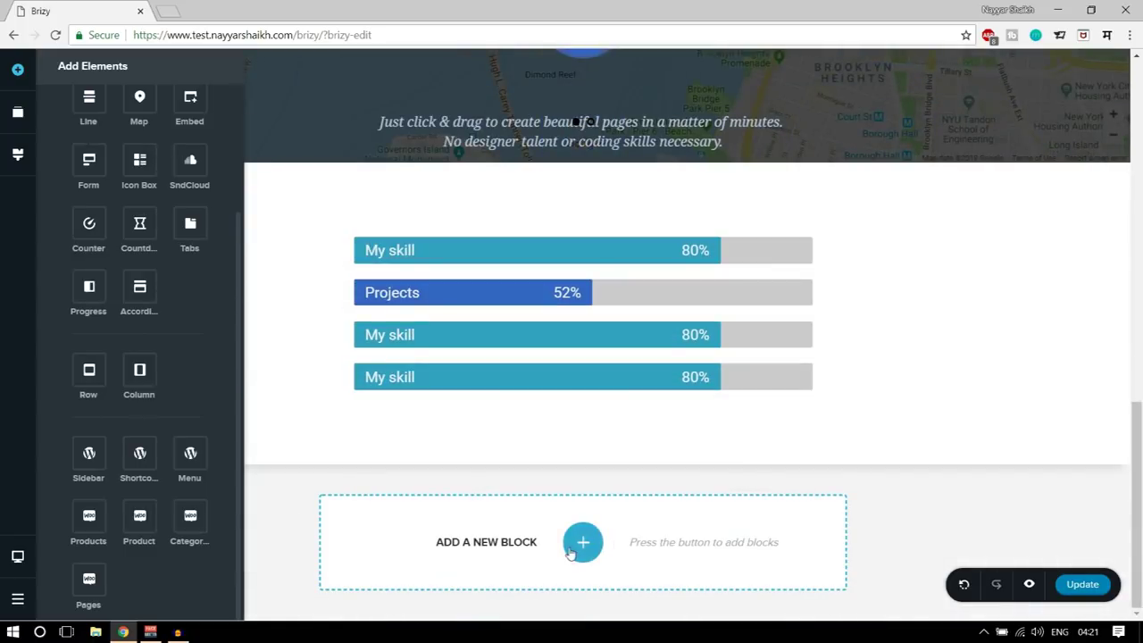
Add a blank block below the progress bars and delete its second column
click(583, 542)
click(449, 327)
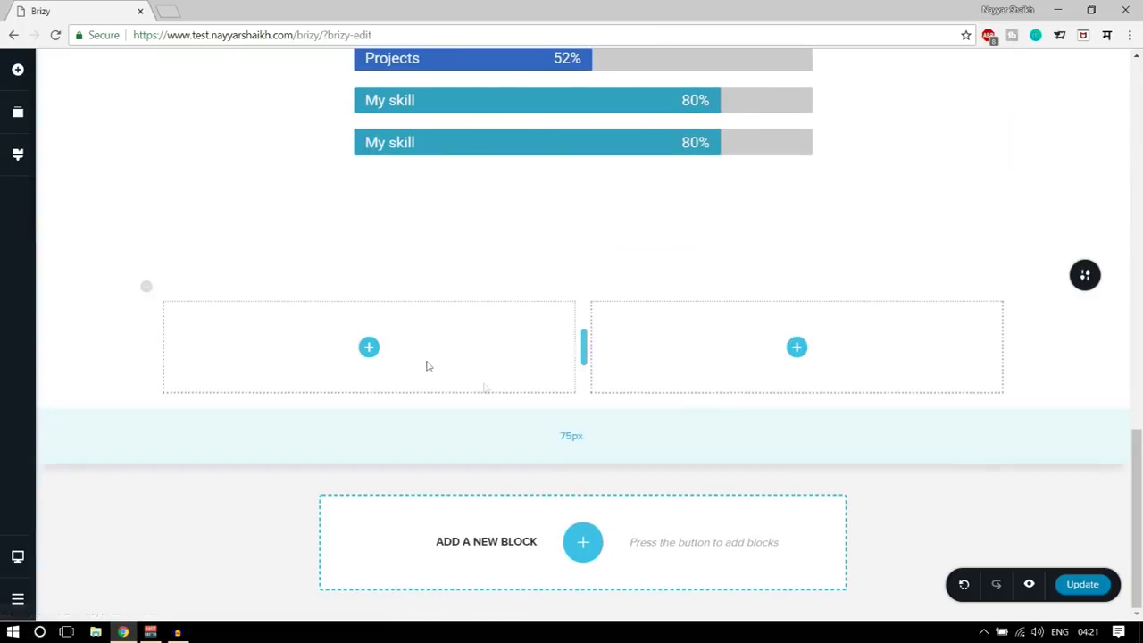
click(1011, 294)
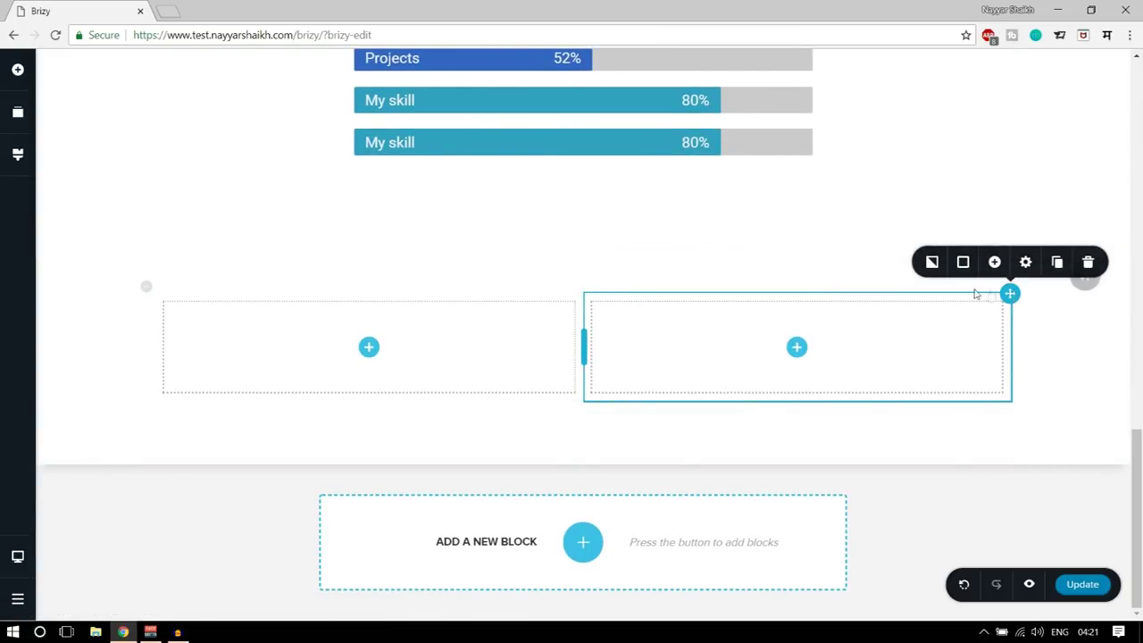
click(1088, 263)
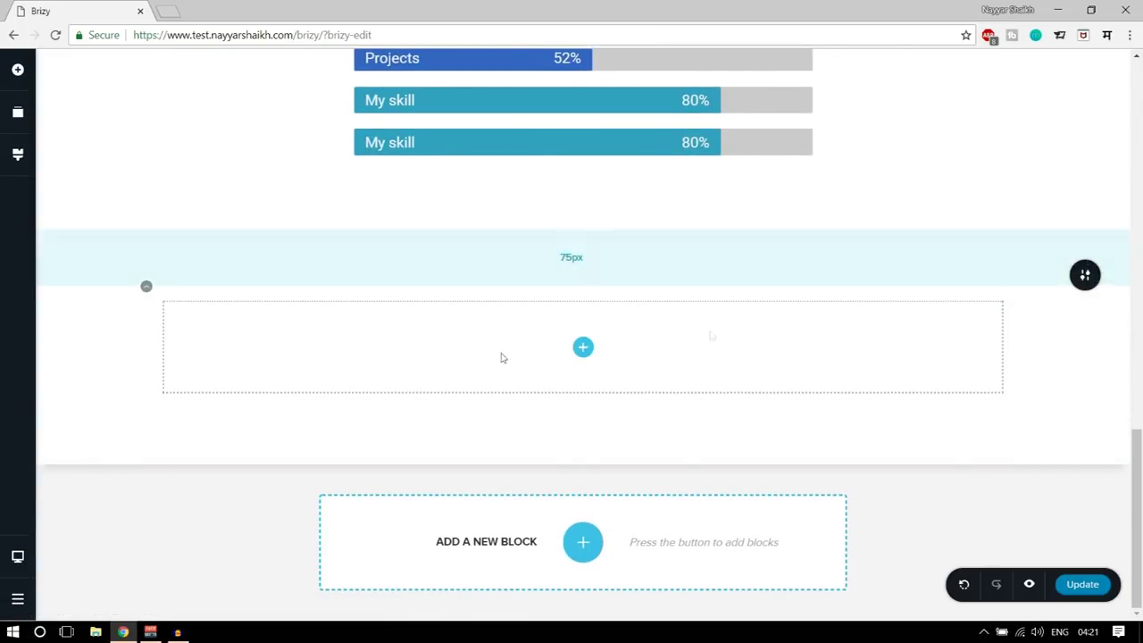
Place a WooCommerce Products element in the new block's empty column and look over the inserted product grid
click(16, 79)
scroll(62, 176, down, 2)
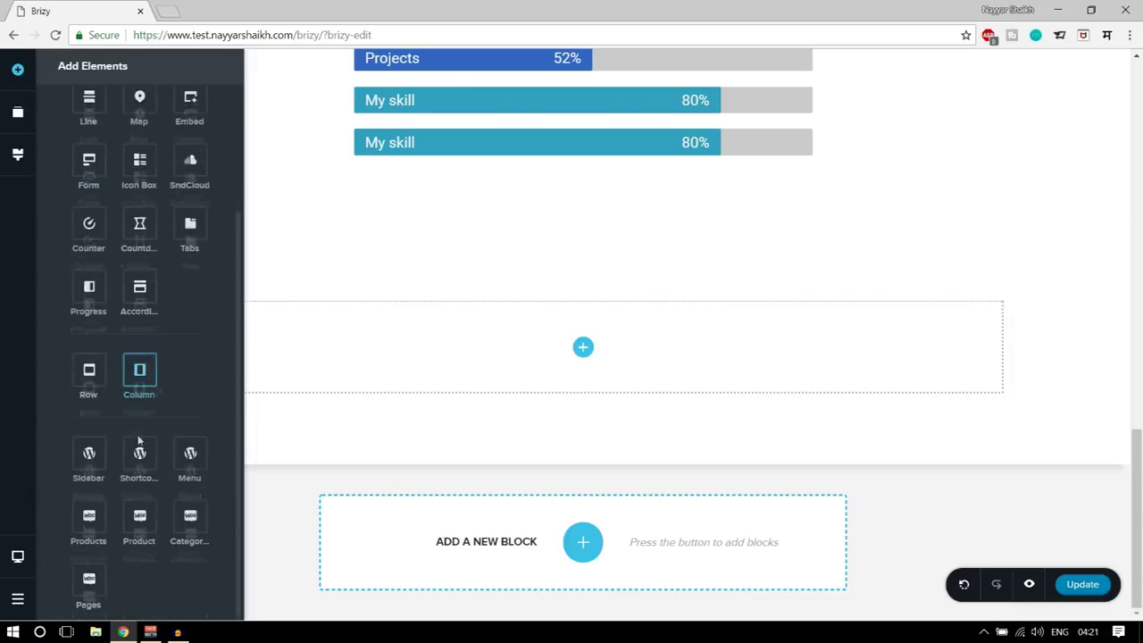
drag(88, 516, 566, 366)
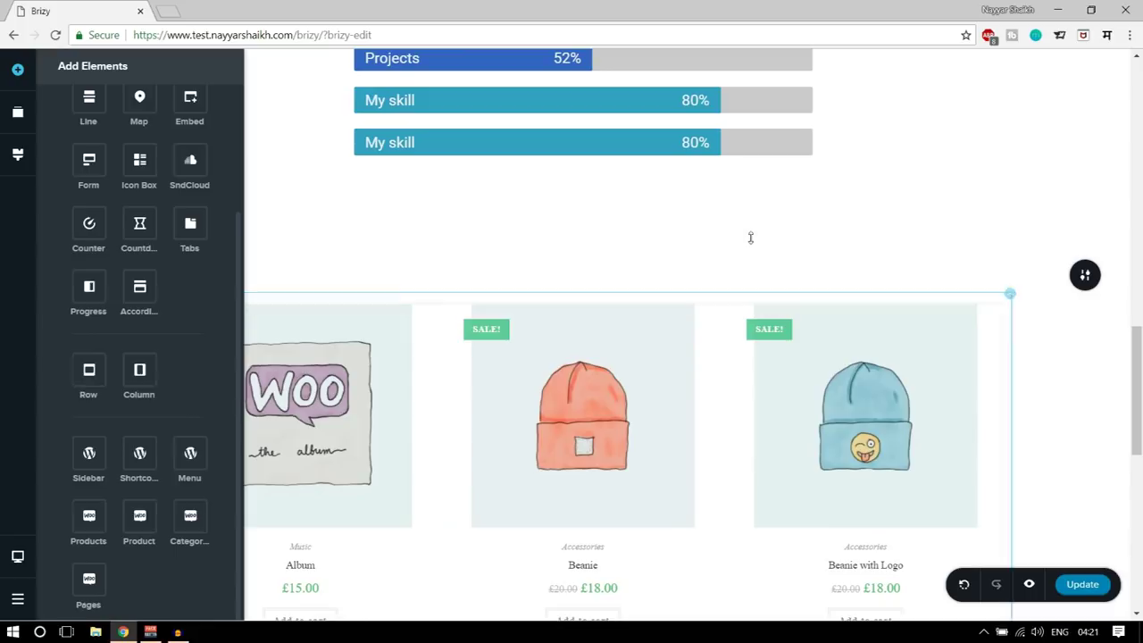
scroll(1000, 380, down, 5)
scroll(1001, 381, down, 2)
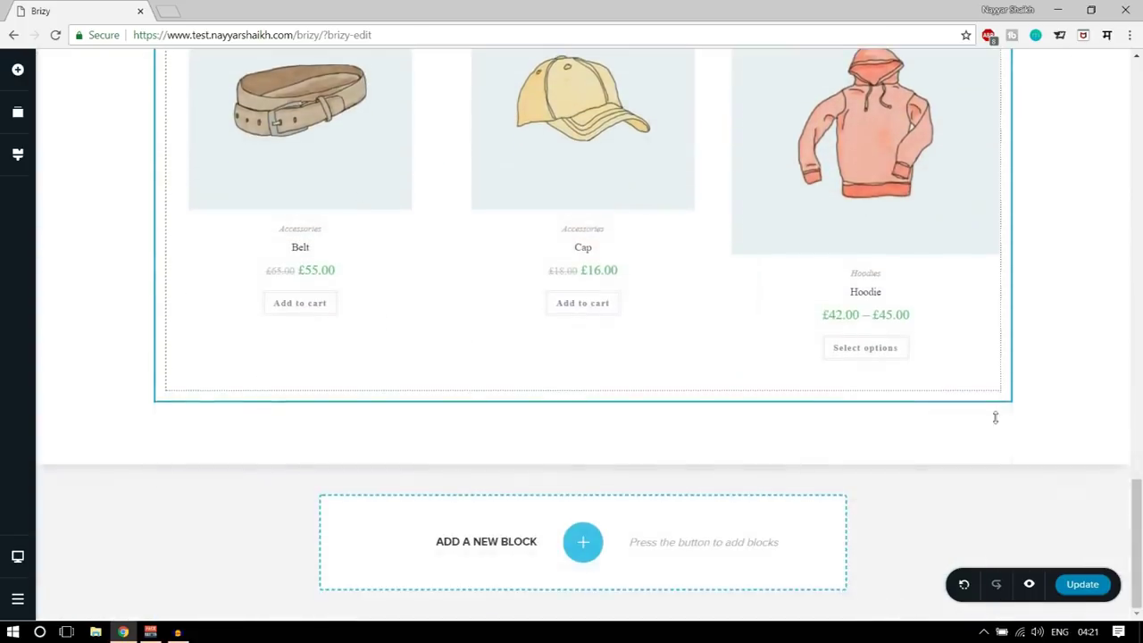
scroll(992, 423, up, 6)
scroll(974, 428, down, 2)
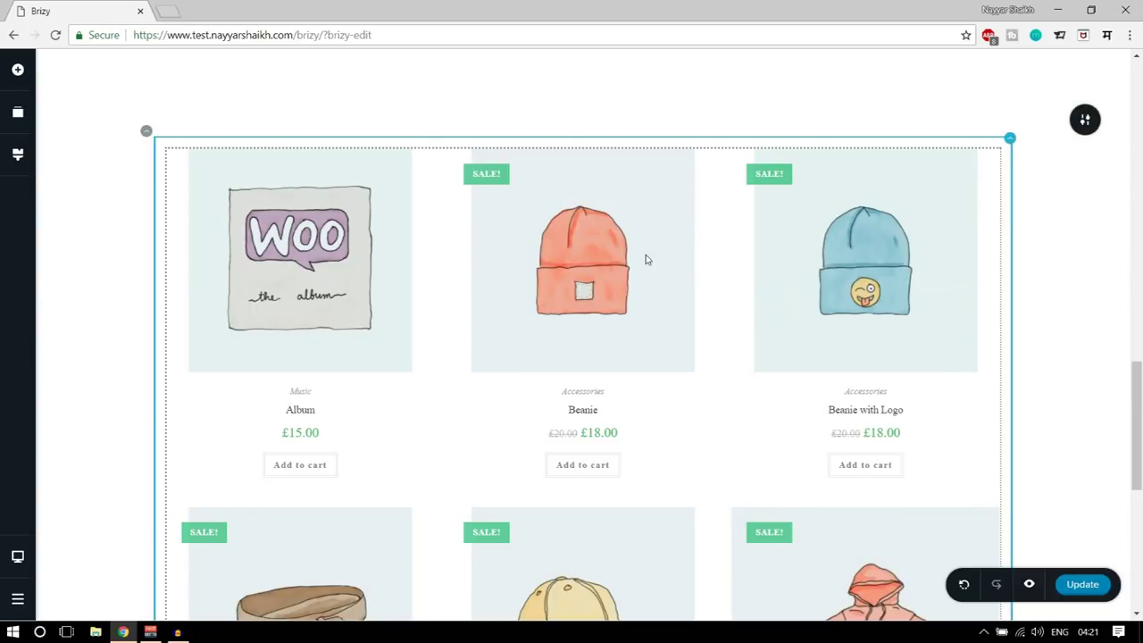
Set the product grid's layout to 4 columns
click(291, 259)
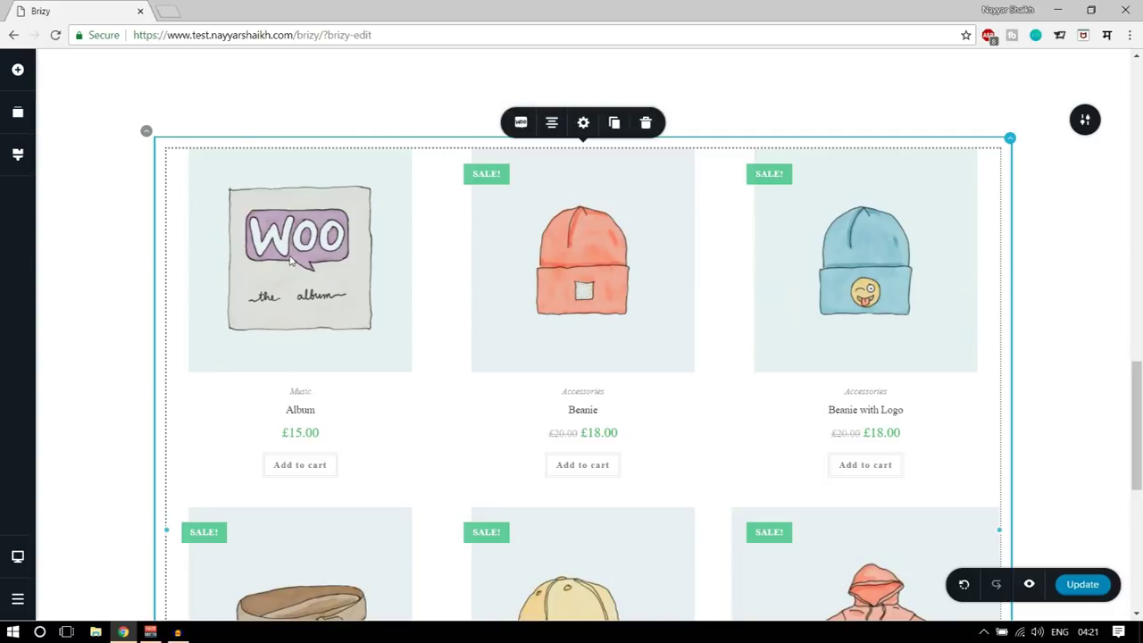
click(523, 123)
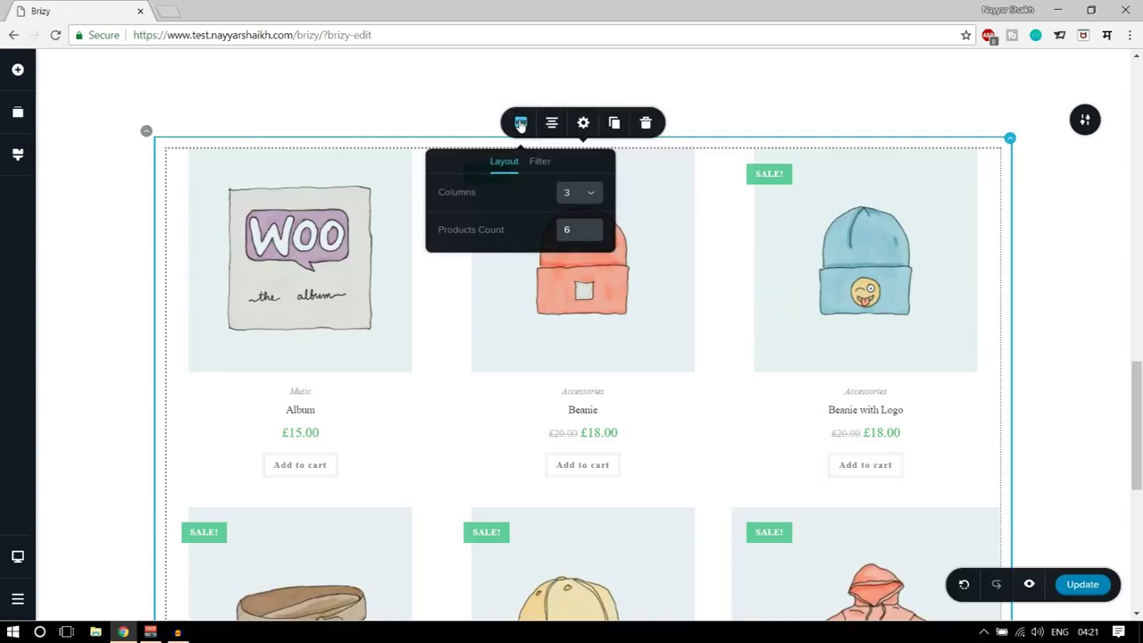
click(592, 194)
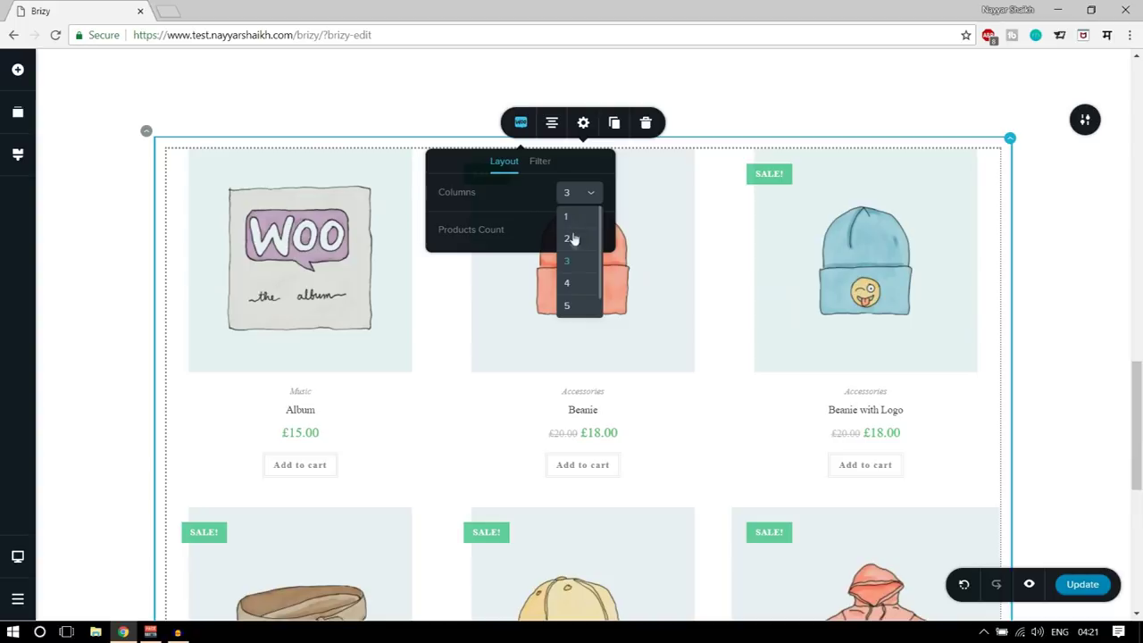
click(576, 285)
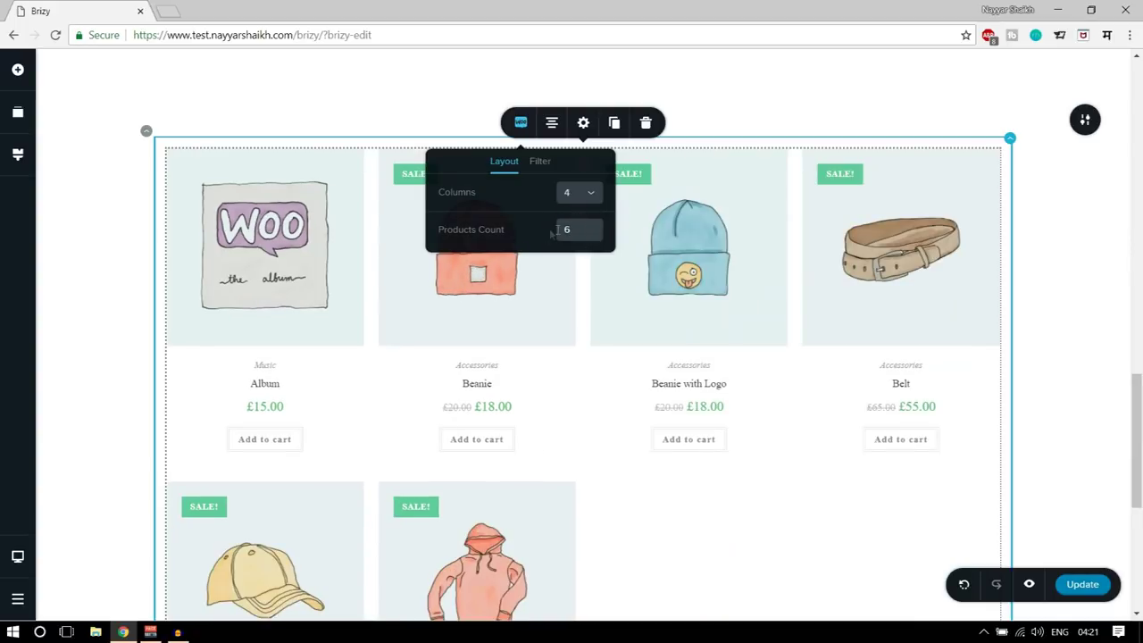
Try a products count of 4, set it to 8 instead, and check the product grid
double_click(589, 232)
text(4)
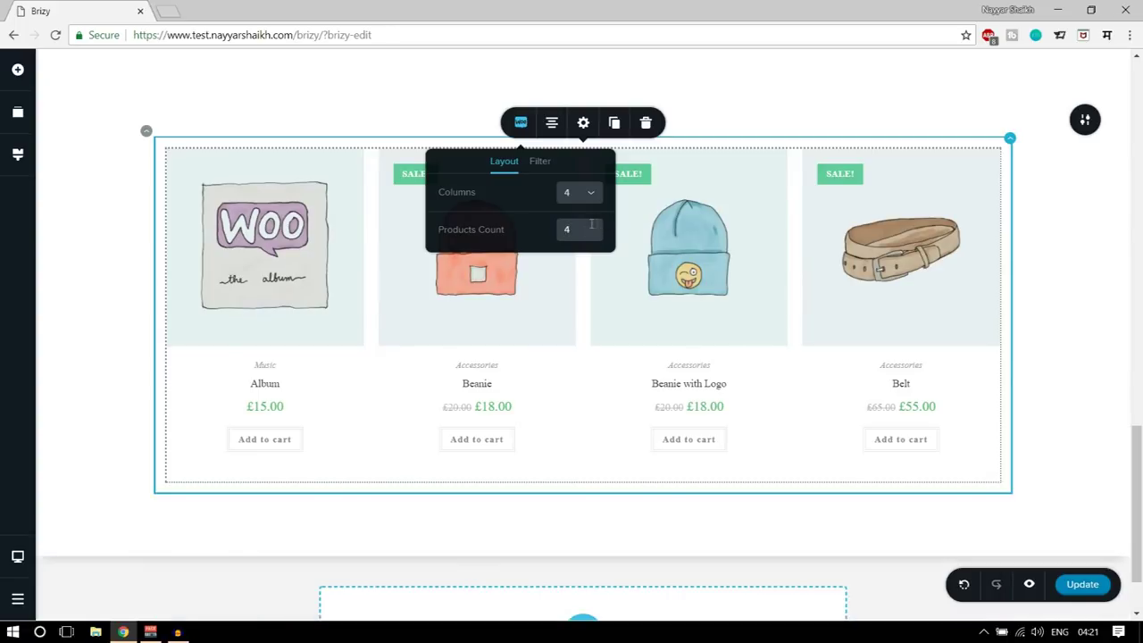
text(8)
scroll(600, 301, down, 3)
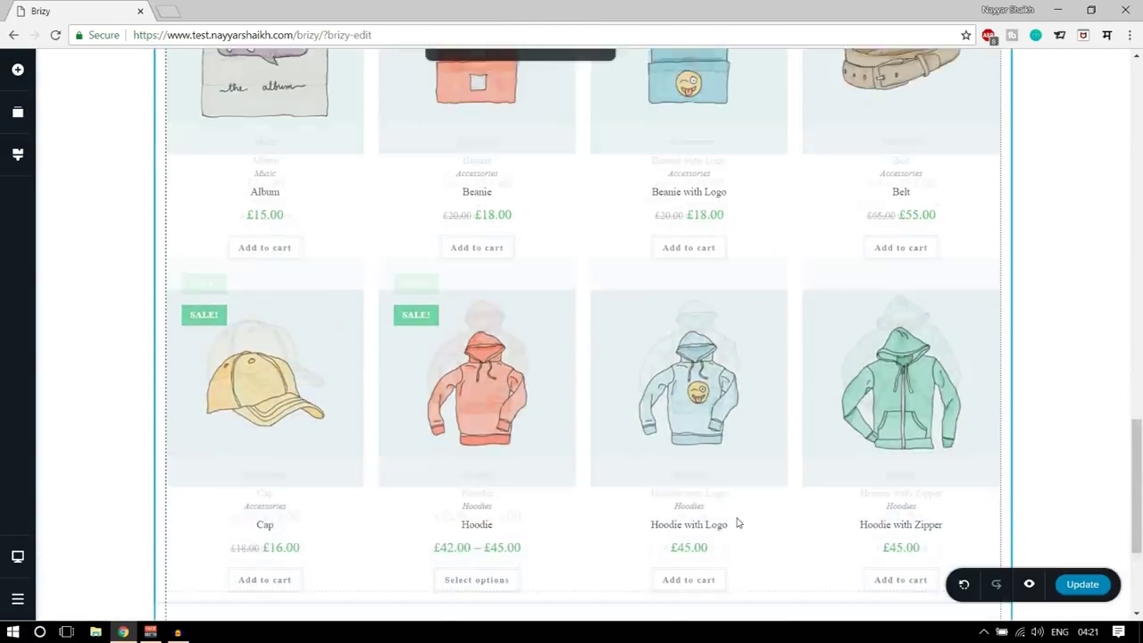
scroll(739, 447, up, 5)
scroll(736, 520, down, 2)
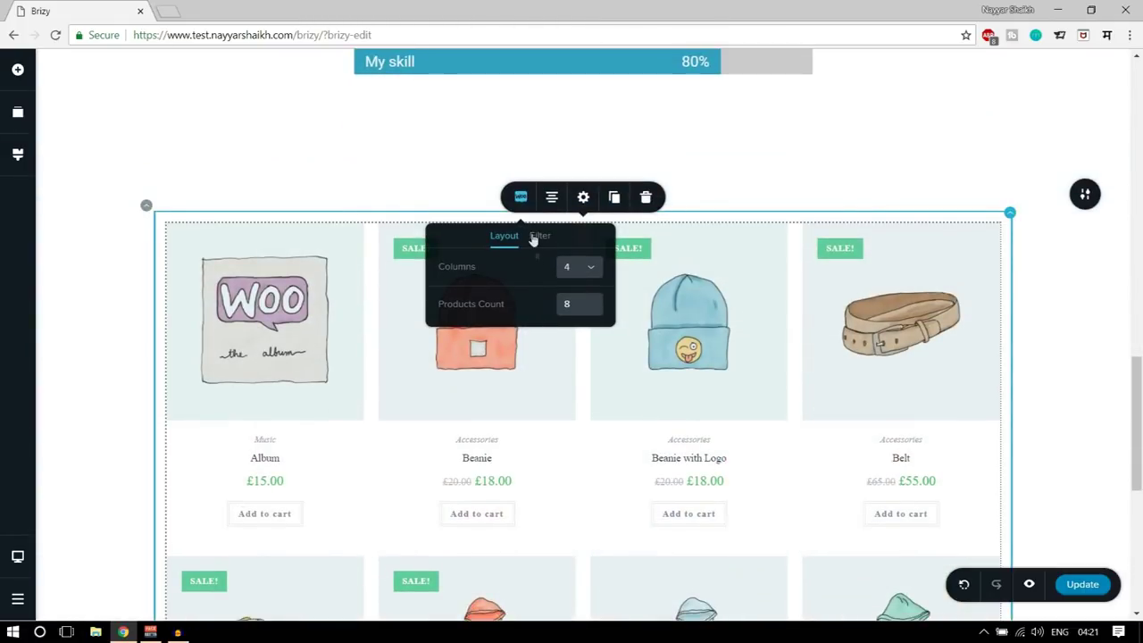
Review the available product categories in the grid's filter and choose Uncategorized
click(538, 237)
click(563, 268)
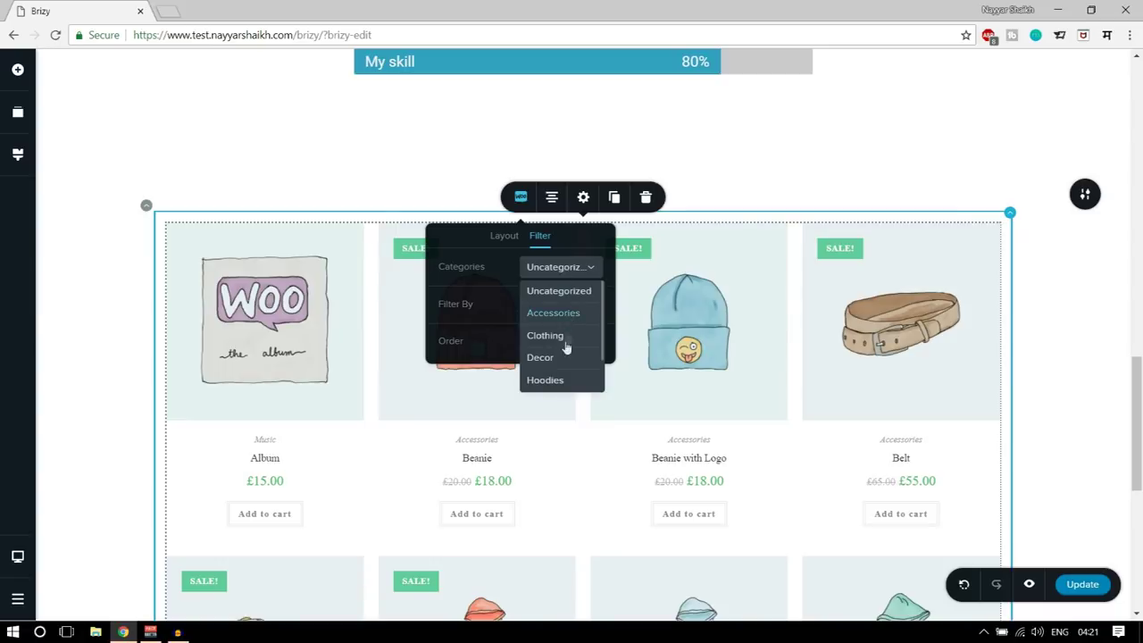
click(541, 291)
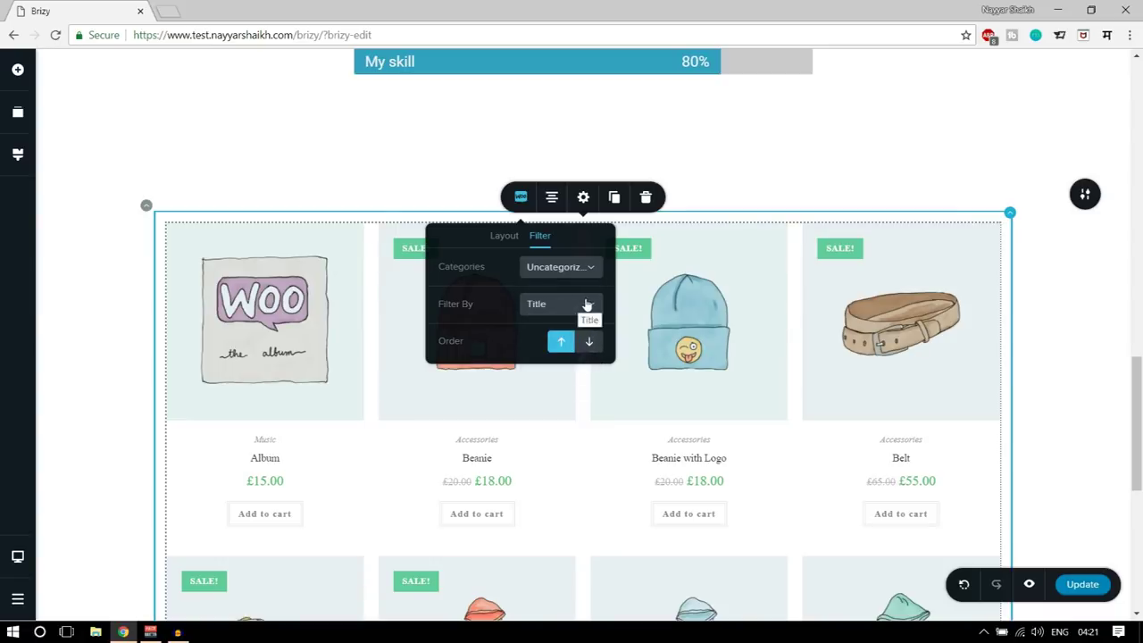
Align the products element to the right at 100% width and open its additional styling settings
click(553, 197)
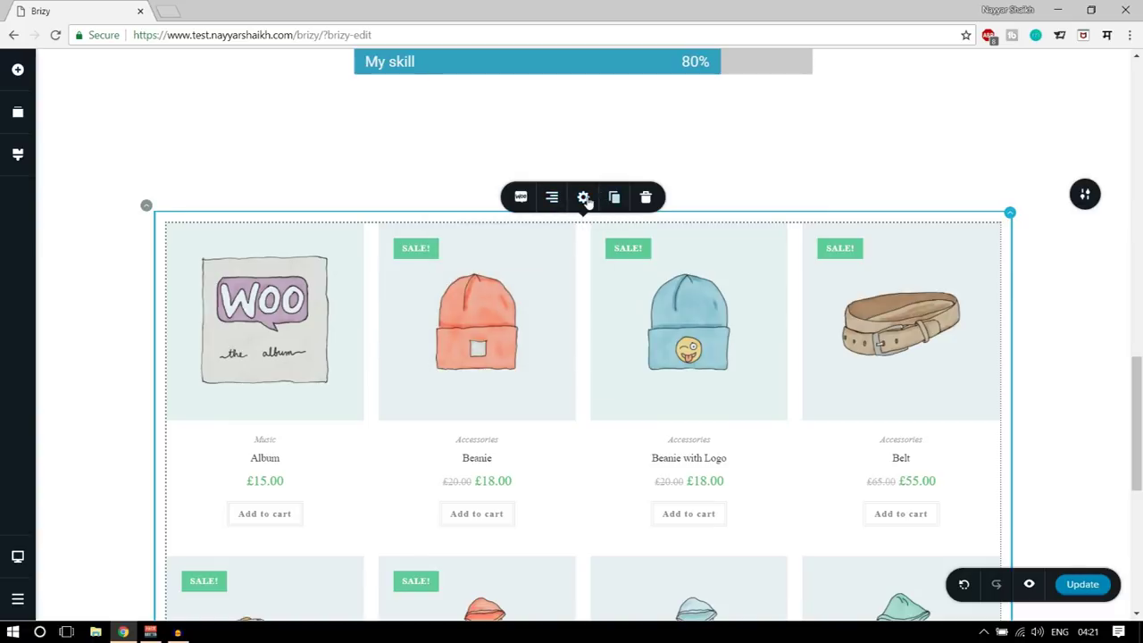
click(584, 199)
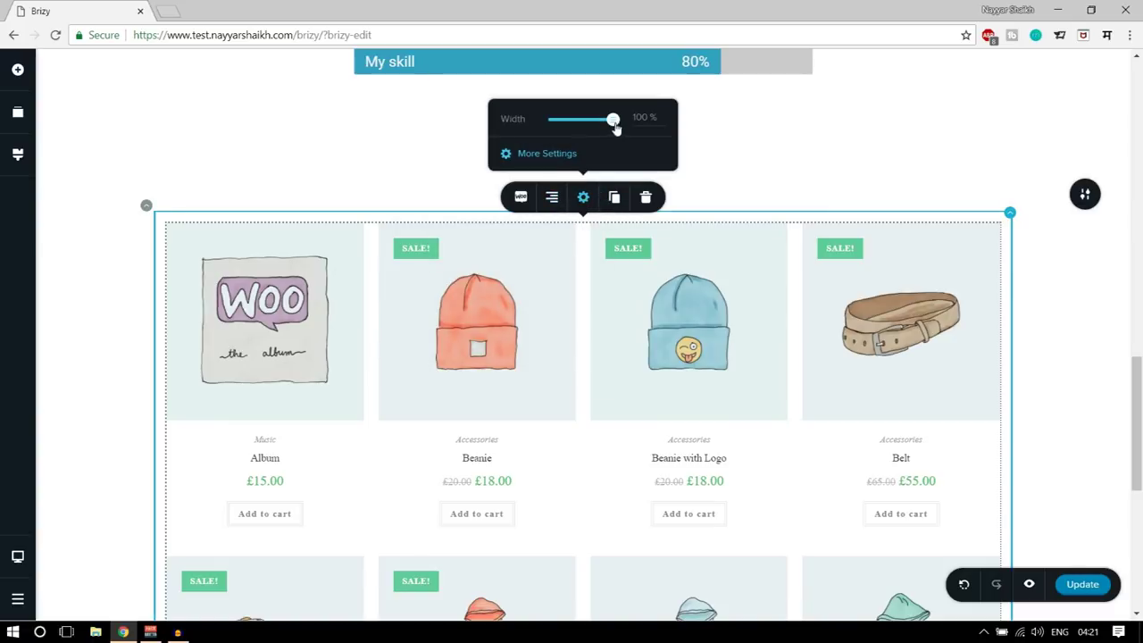
mouse_move(613, 122)
mouse_down()
mouse_move(602, 120)
mouse_move(630, 127)
mouse_up()
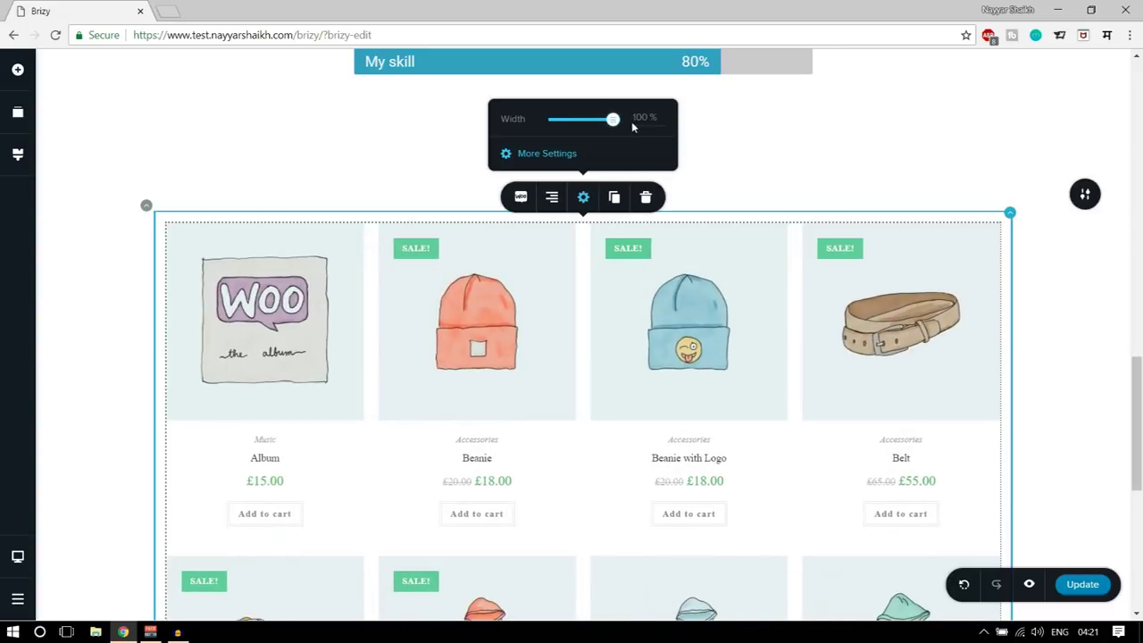
click(554, 152)
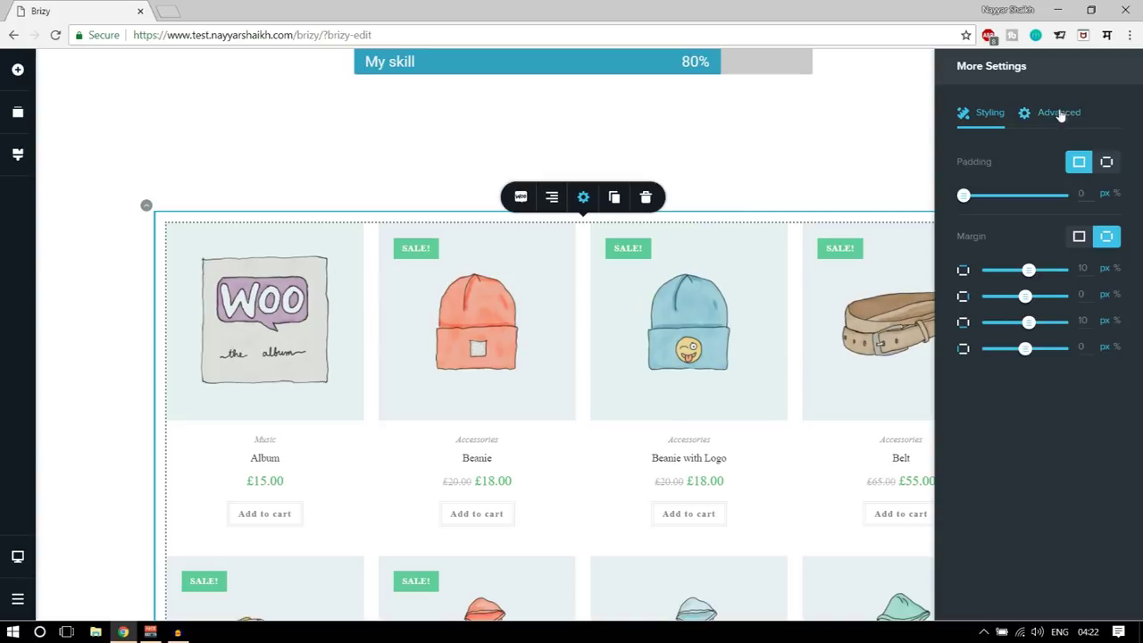
Check the advanced settings of the products element, then go back to the contact section at the page's beginning
click(1062, 114)
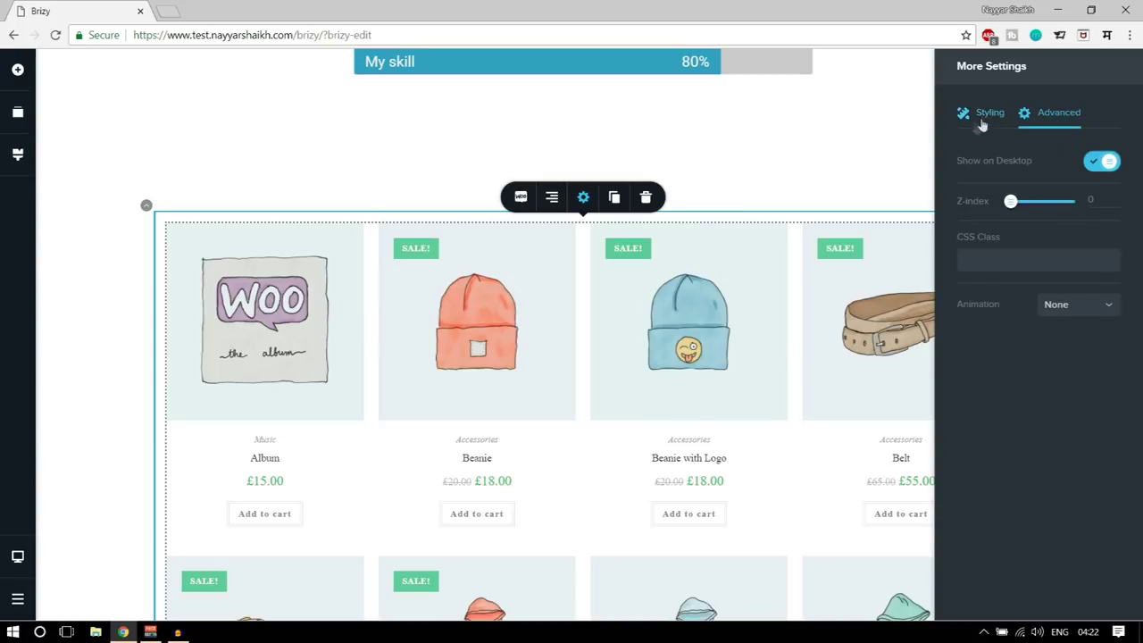
scroll(914, 256, down, 3)
scroll(941, 390, up, 20)
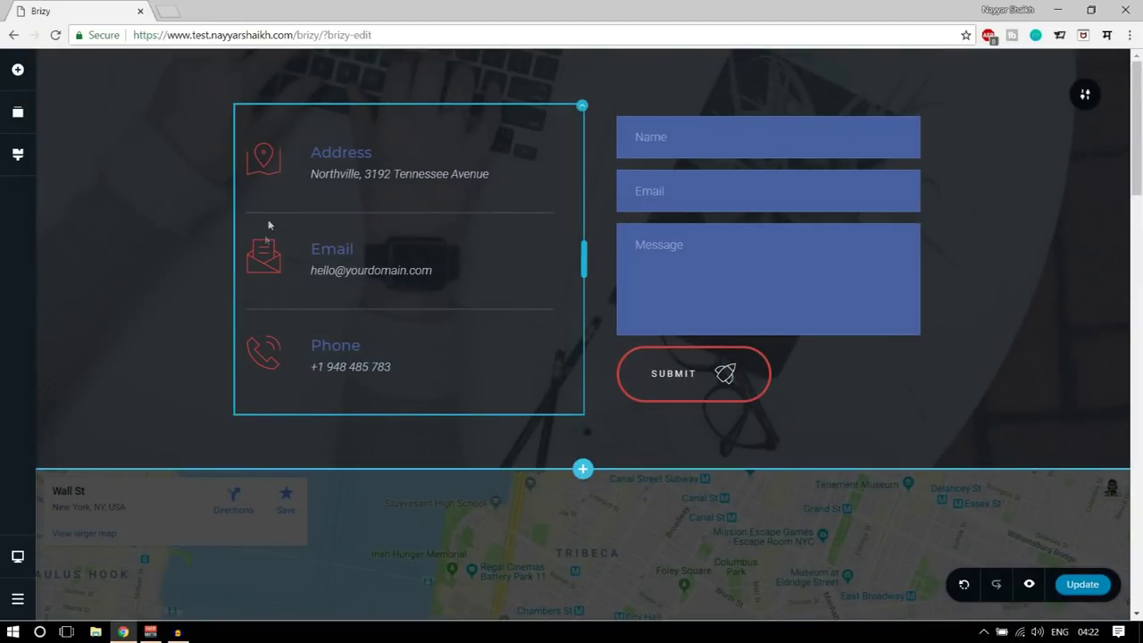
Preview the page in a new browser tab and review its sections from the contact form to the progress bars
click(1029, 586)
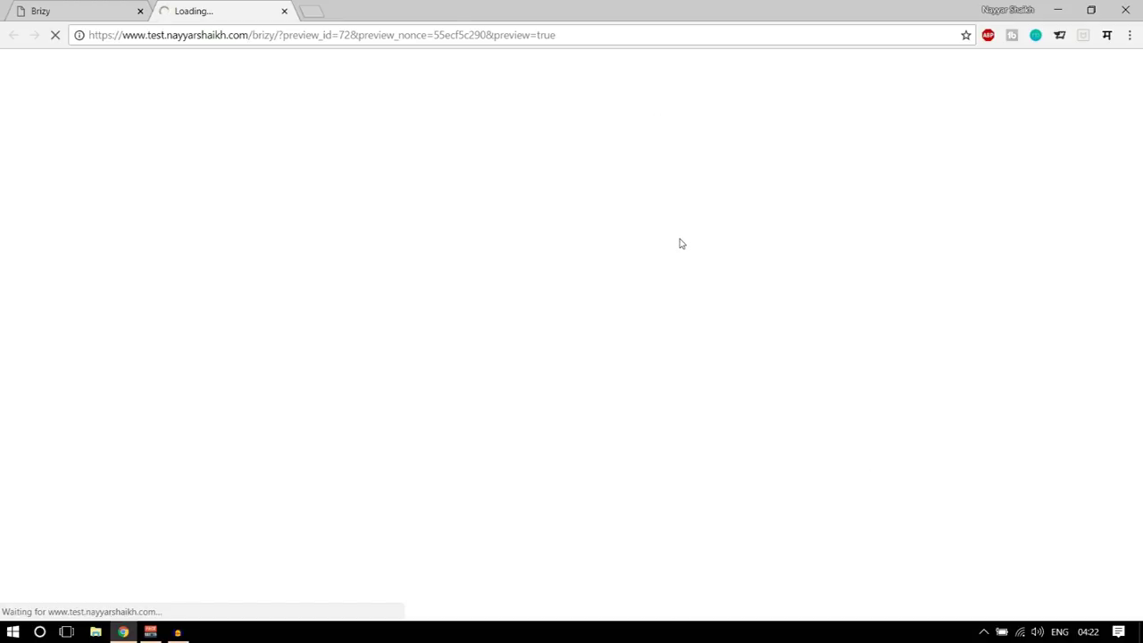
scroll(680, 286, down, 5)
scroll(682, 292, down, 10)
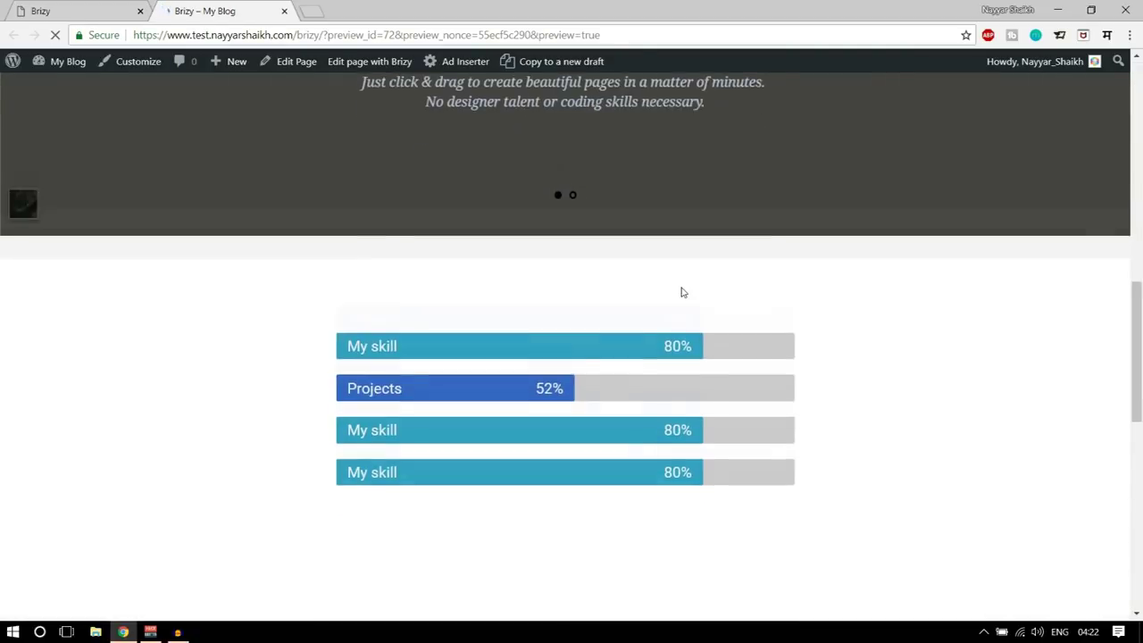
scroll(708, 437, up, 15)
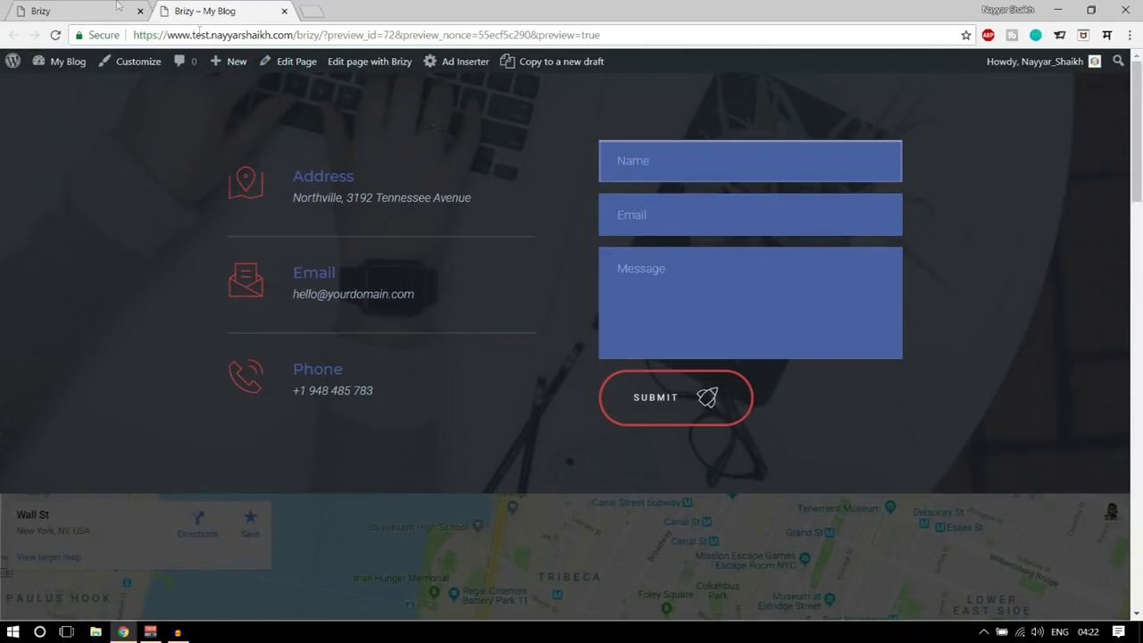
Return to the Brizy editor and look over the finished page from the contact form to the product grid
click(117, 5)
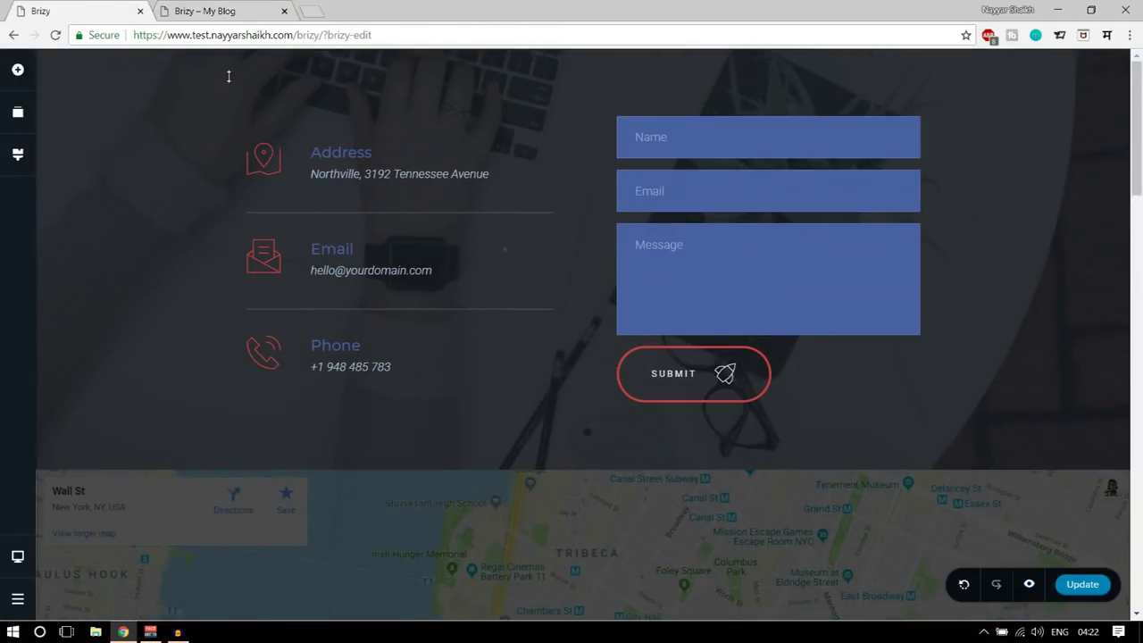
scroll(634, 419, down, 3)
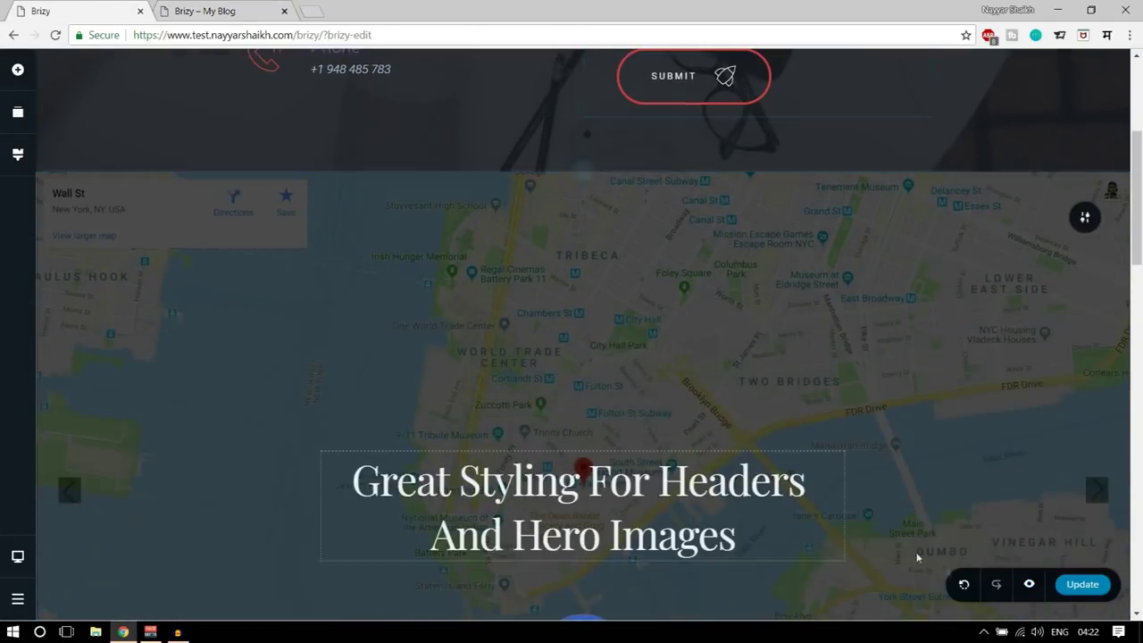
scroll(153, 327, up, 3)
scroll(571, 358, down, 3)
scroll(566, 535, down, 15)
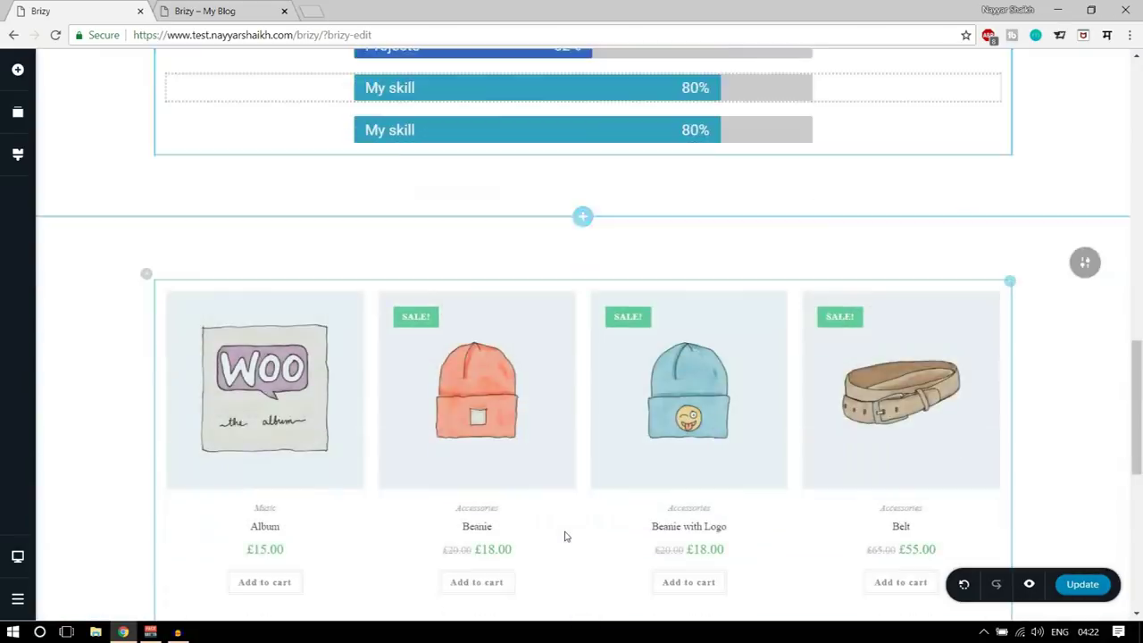
scroll(653, 543, up, 20)
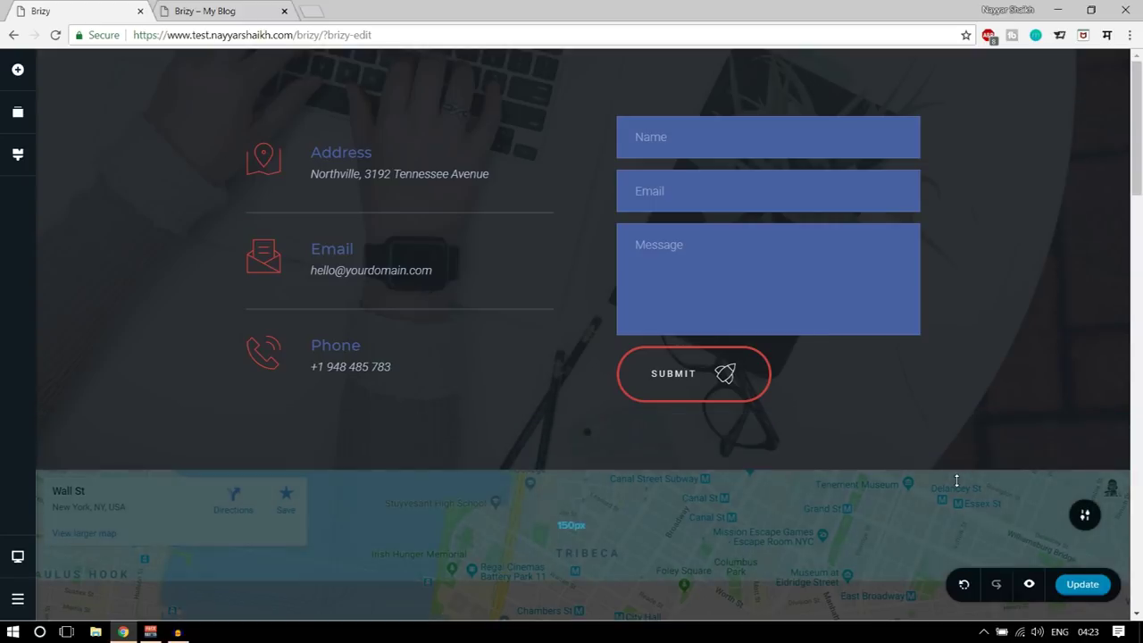
scroll(957, 480, down, 3)
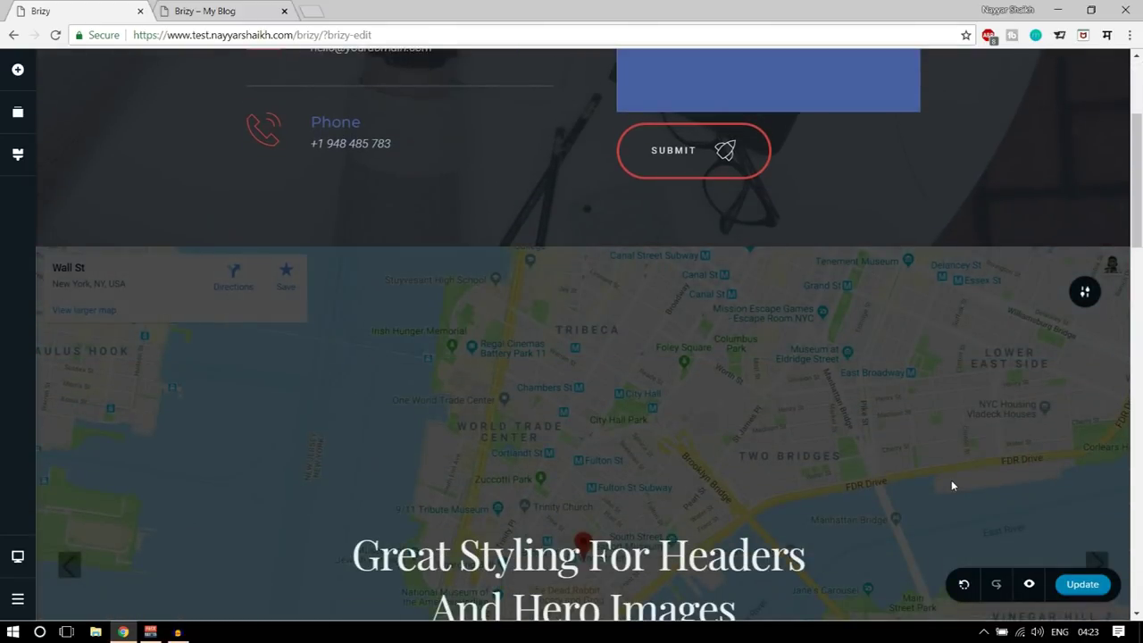
scroll(952, 486, up, 3)
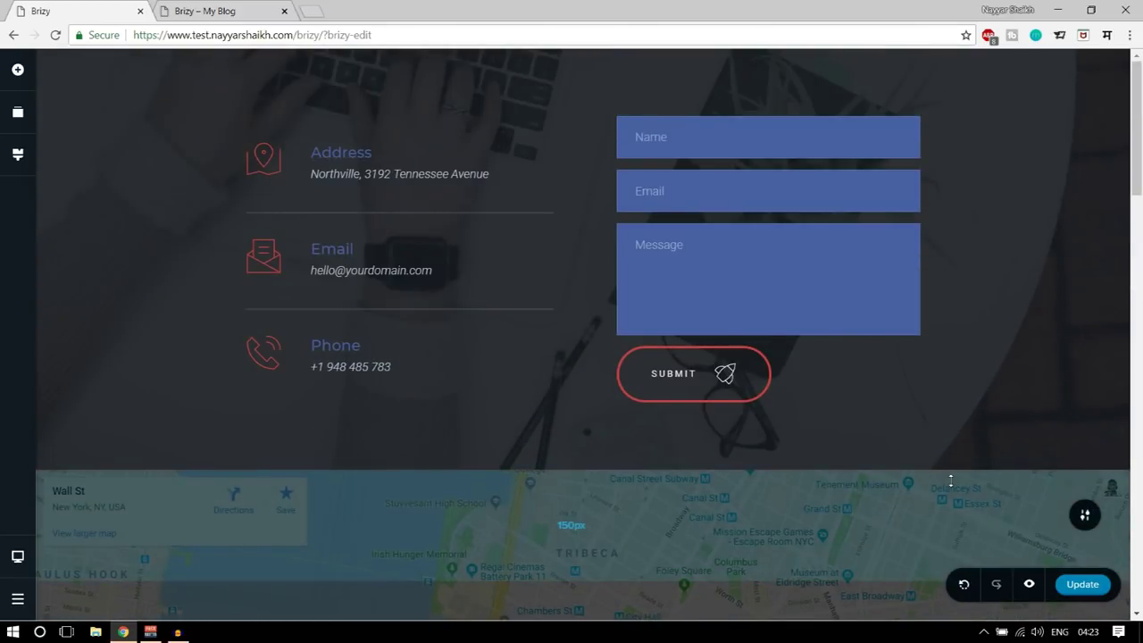